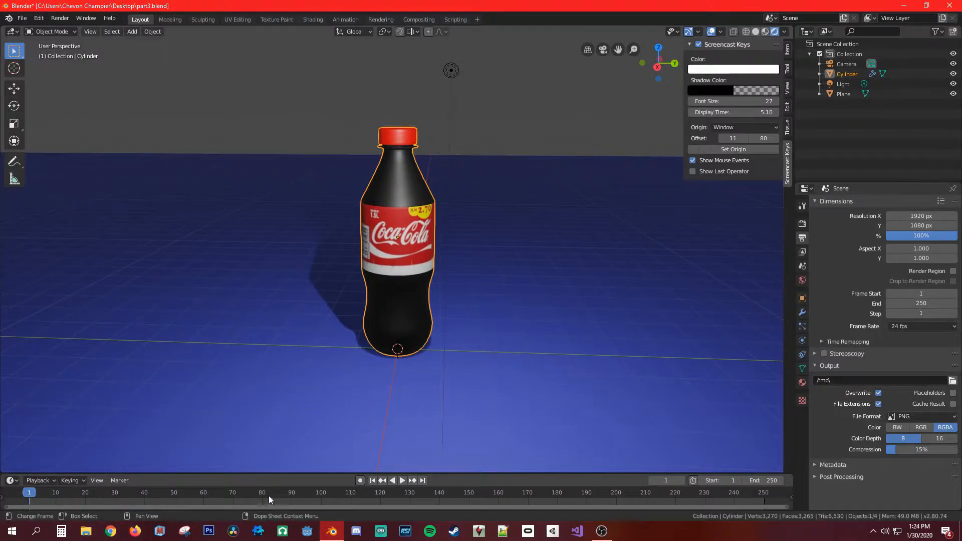
Choose Timeline as the editor type of the area below the 3D viewport.
click(9, 483)
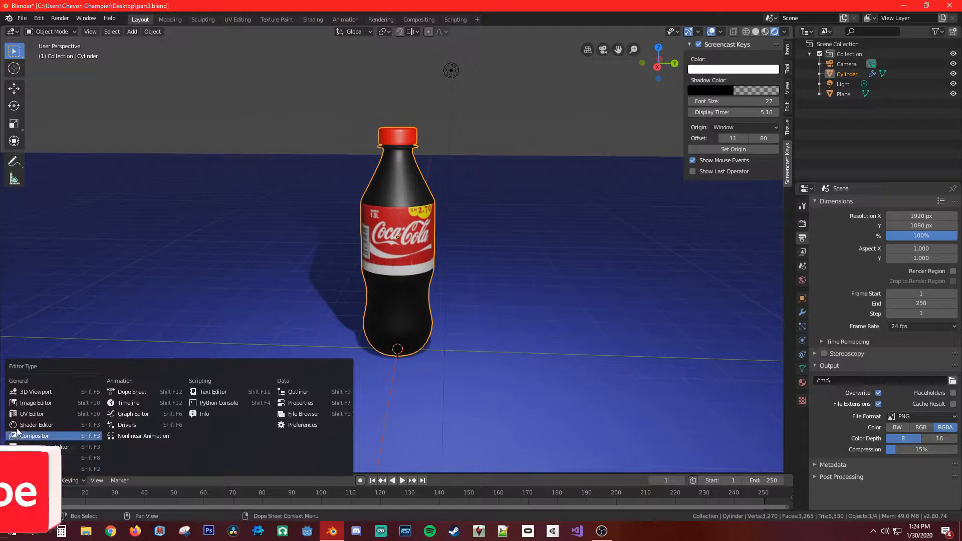
click(9, 482)
click(10, 482)
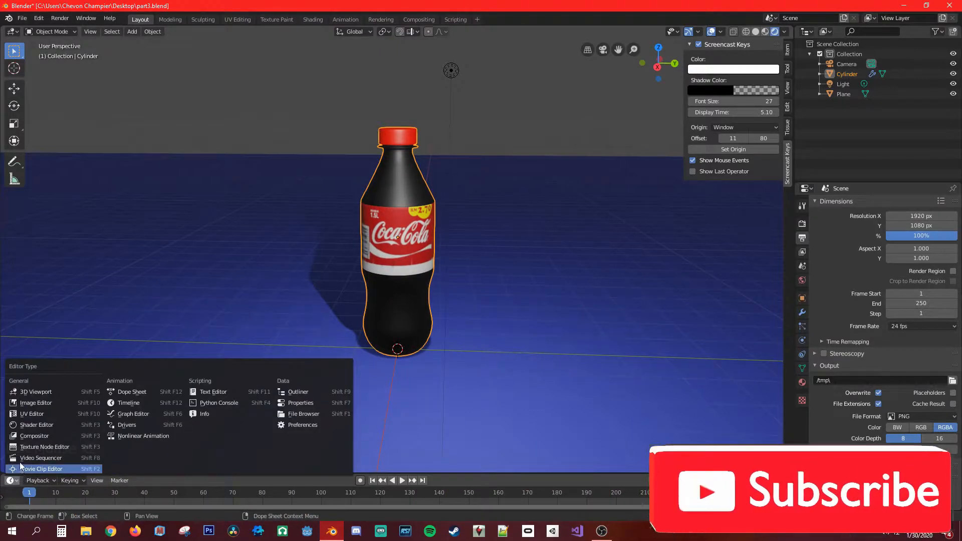
click(127, 403)
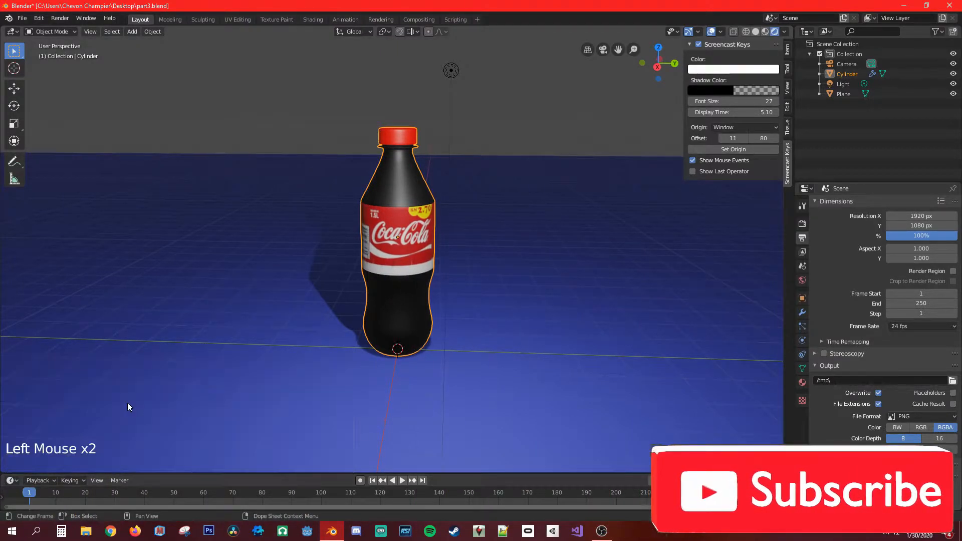
Merge the timeline area into the 3D viewport so that the viewport fills the whole height.
drag(142, 473, 152, 468)
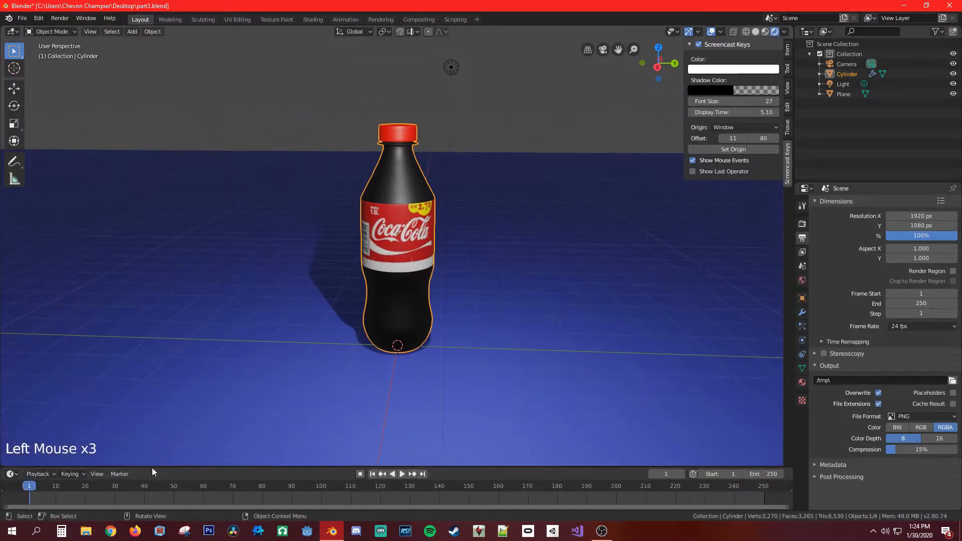
click(3, 468)
drag(2, 478, 21, 508)
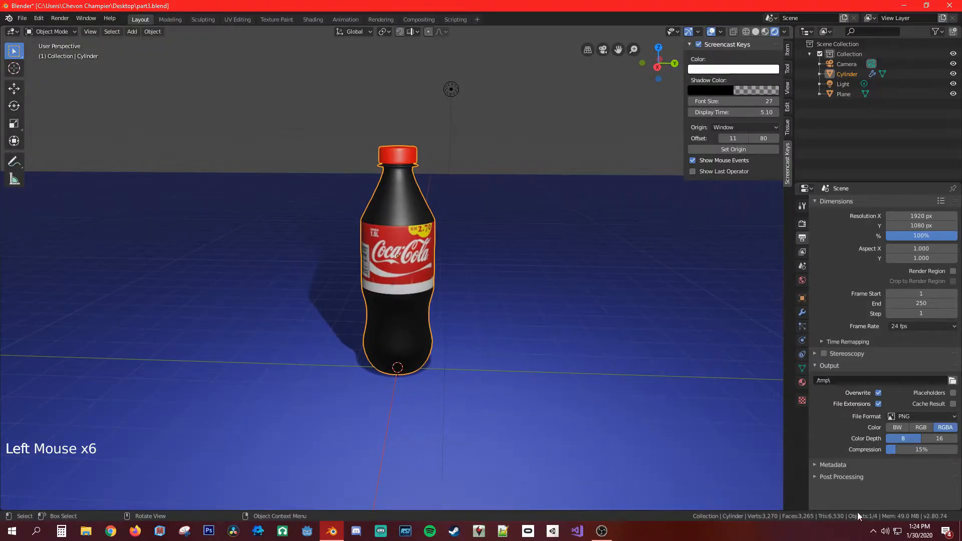
scroll(277, 420, down, 4)
scroll(6, 507, up, 4)
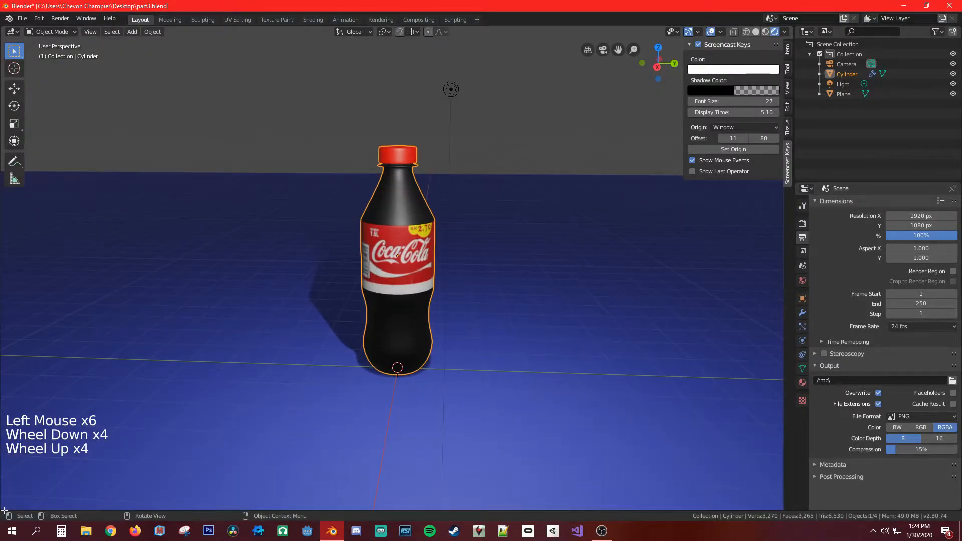
Split the 3D viewport horizontally and make the new lower area a taller Timeline editor.
drag(4, 512, 23, 358)
click(12, 366)
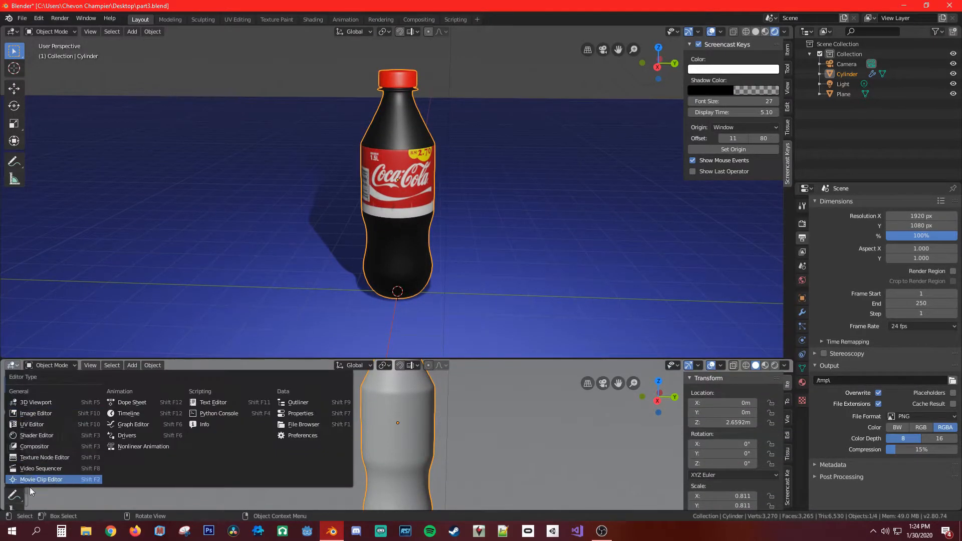
click(134, 416)
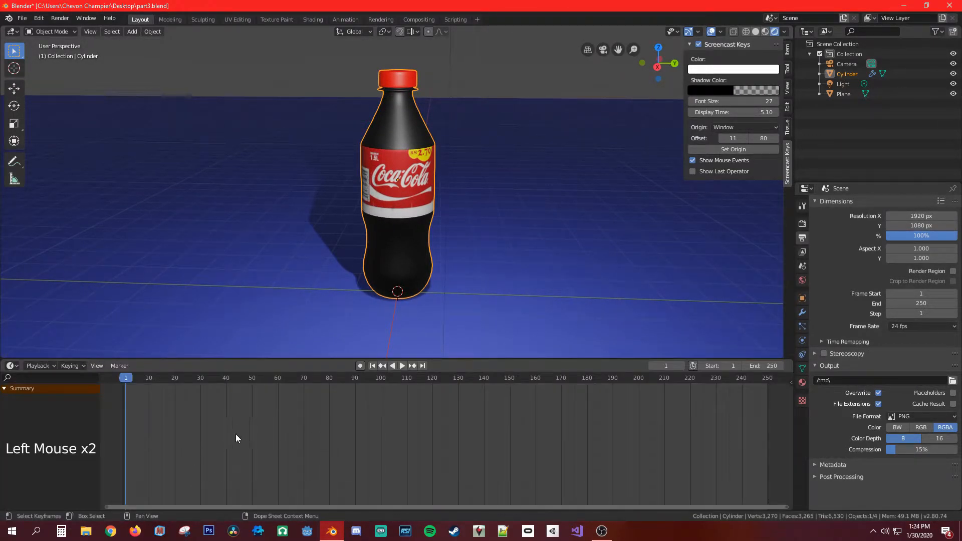
Scrub through several frames of the timeline and set the current frame to 0.
click(349, 378)
click(484, 380)
click(553, 383)
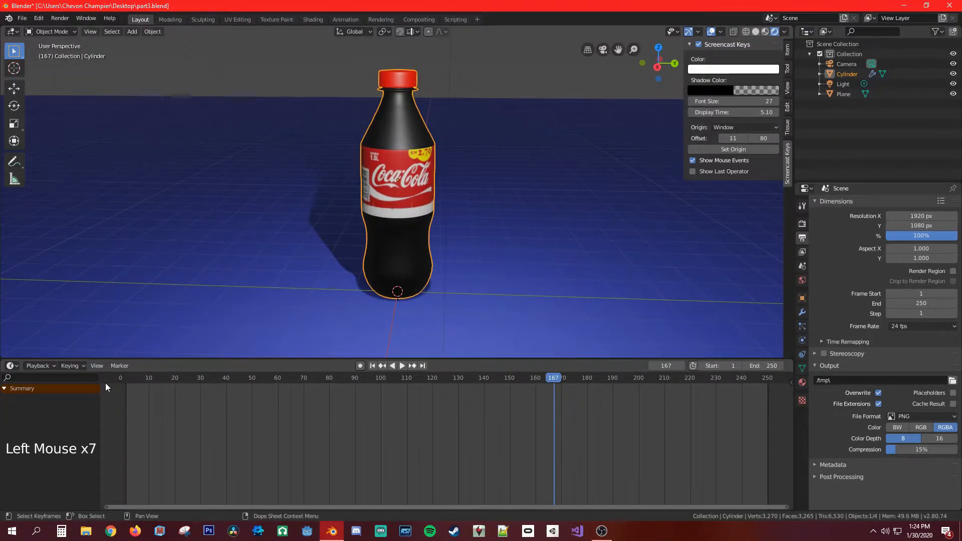
click(122, 380)
mouse_move(123, 380)
mouse_down()
mouse_move(576, 378)
mouse_move(116, 372)
mouse_up()
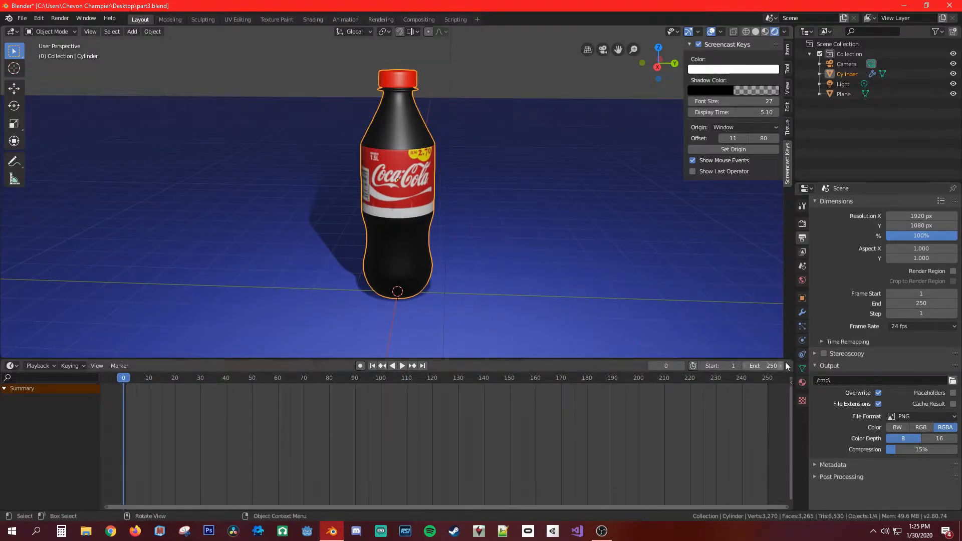
click(798, 242)
click(803, 230)
click(803, 238)
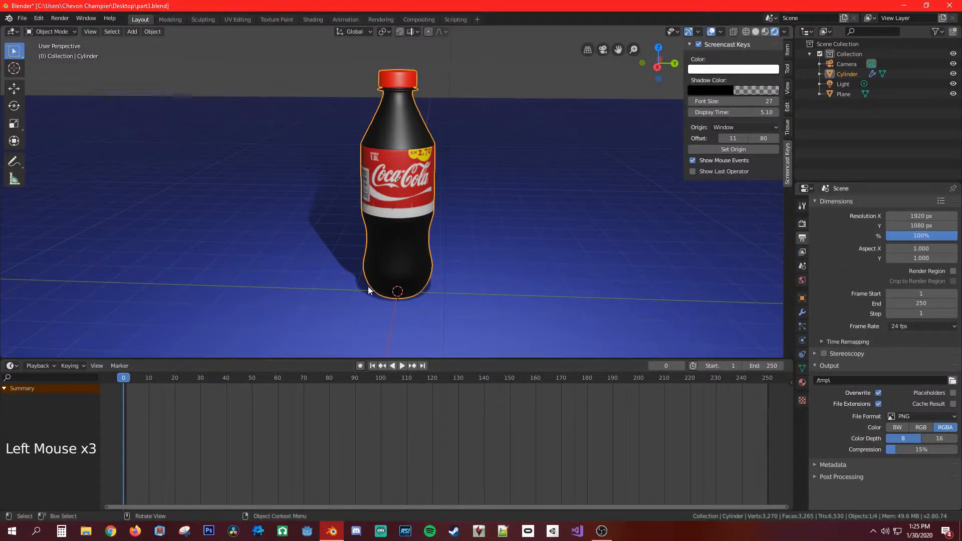
Raise the Coca-Cola bottle straight up along the Z axis until it is high above the ground plane.
scroll(408, 272, down, 2)
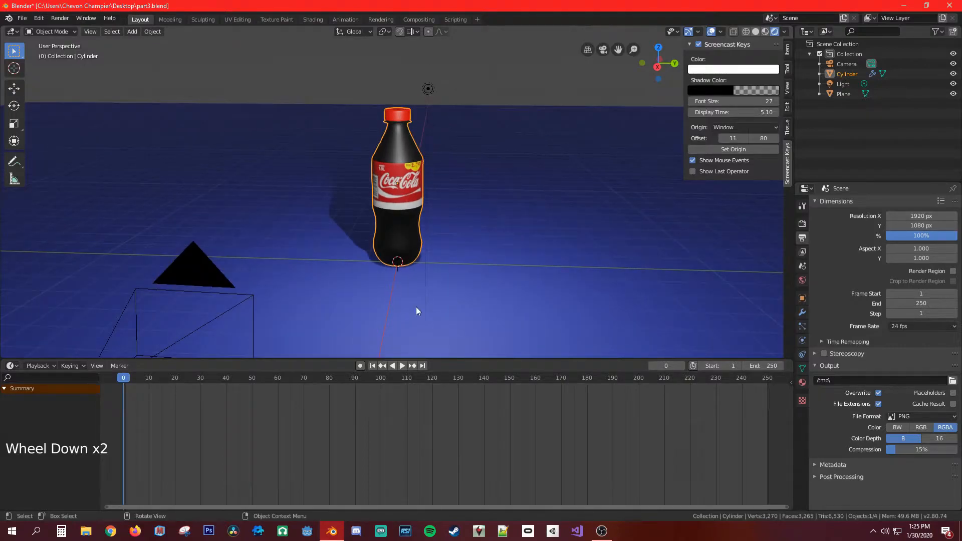
scroll(419, 295, down, 3)
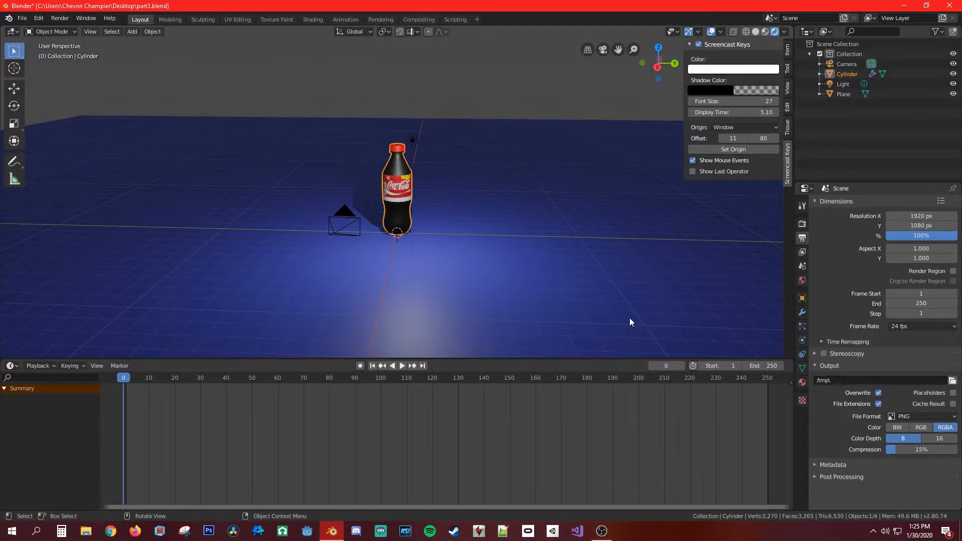
scroll(411, 235, down, 4)
scroll(395, 224, up, 4)
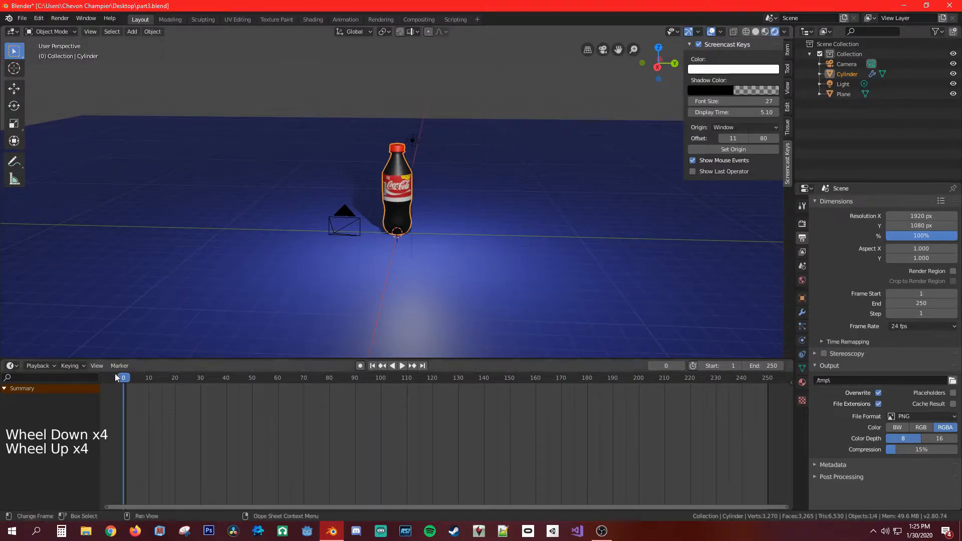
click(398, 201)
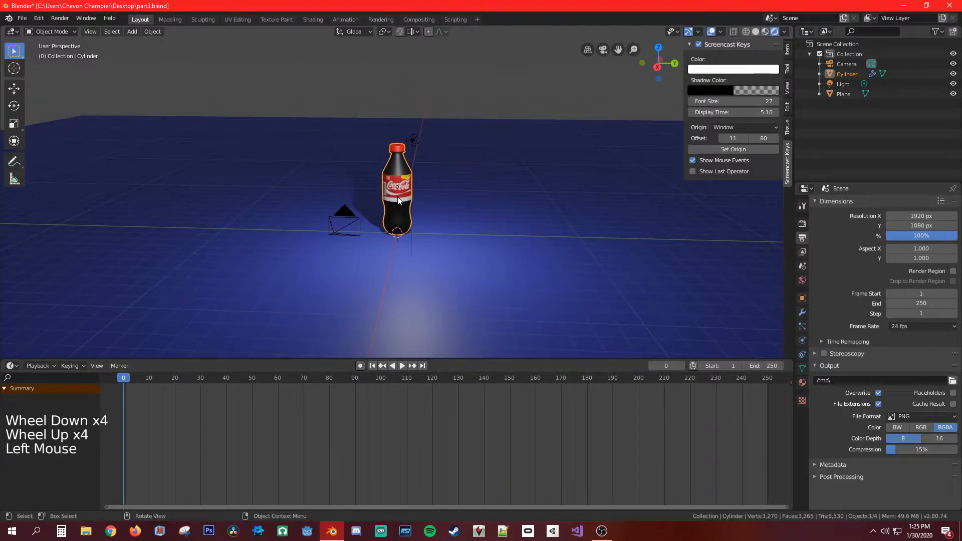
key(g)
key(z)
click(413, 55)
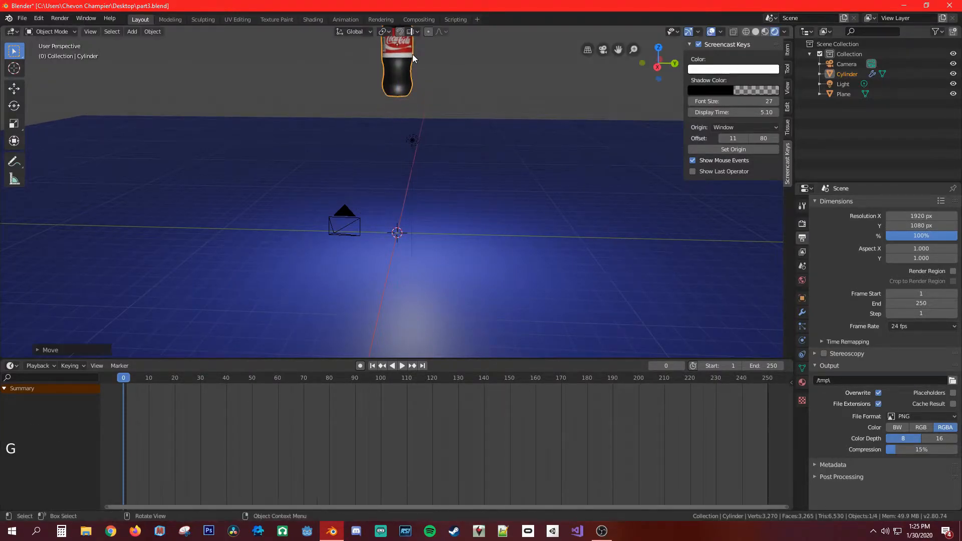
scroll(423, 72, down, 6)
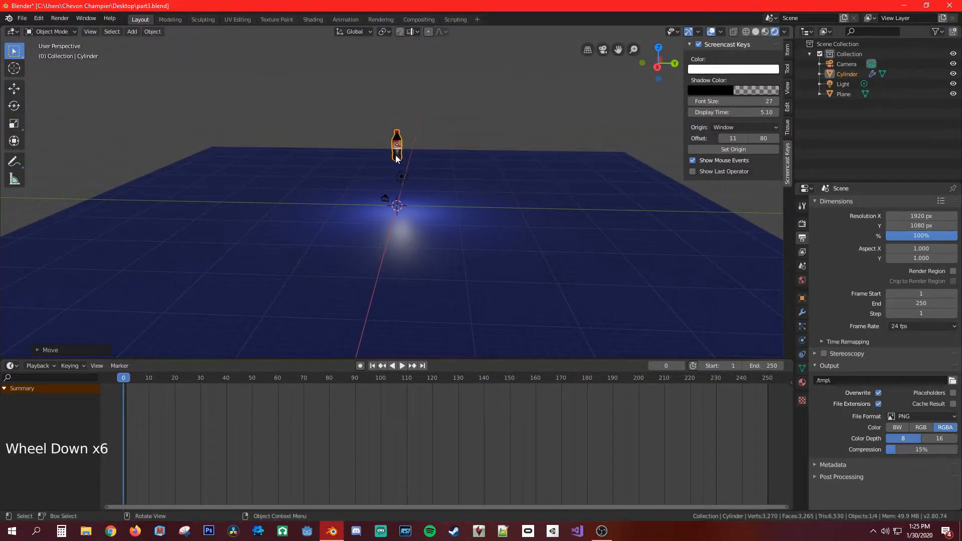
key(g)
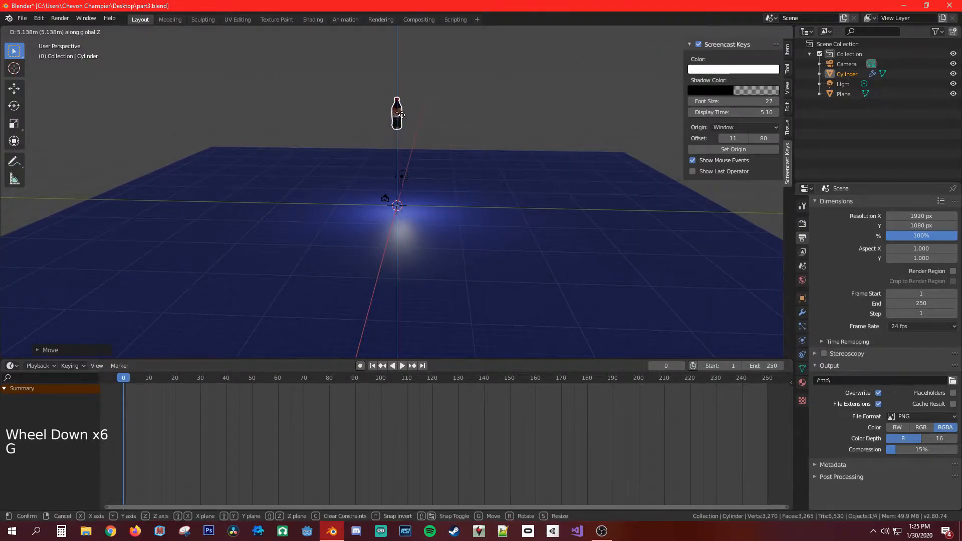
click(402, 117)
scroll(434, 176, up, 6)
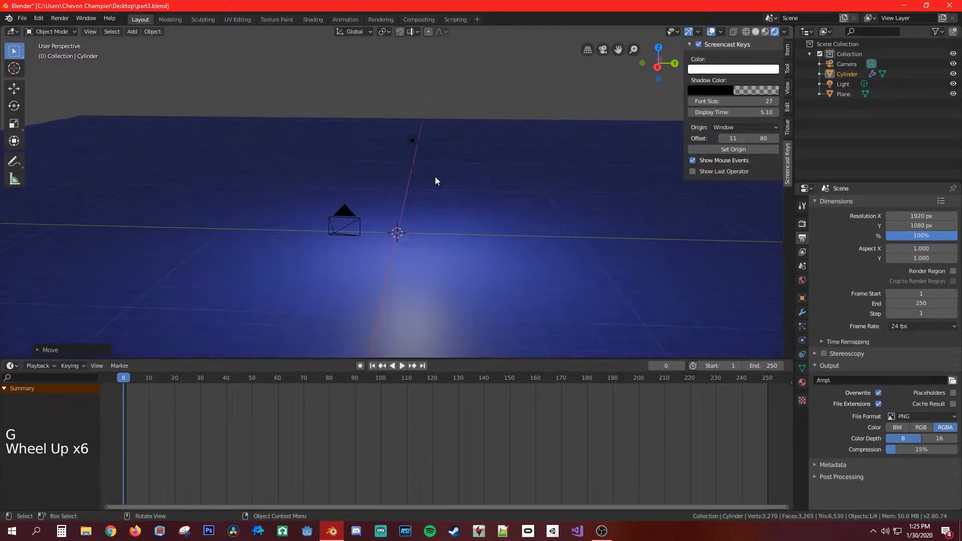
Check through the camera view whether the raised bottle is out of frame, and return to the perspective view.
key(KP_0)
key(KP_0)
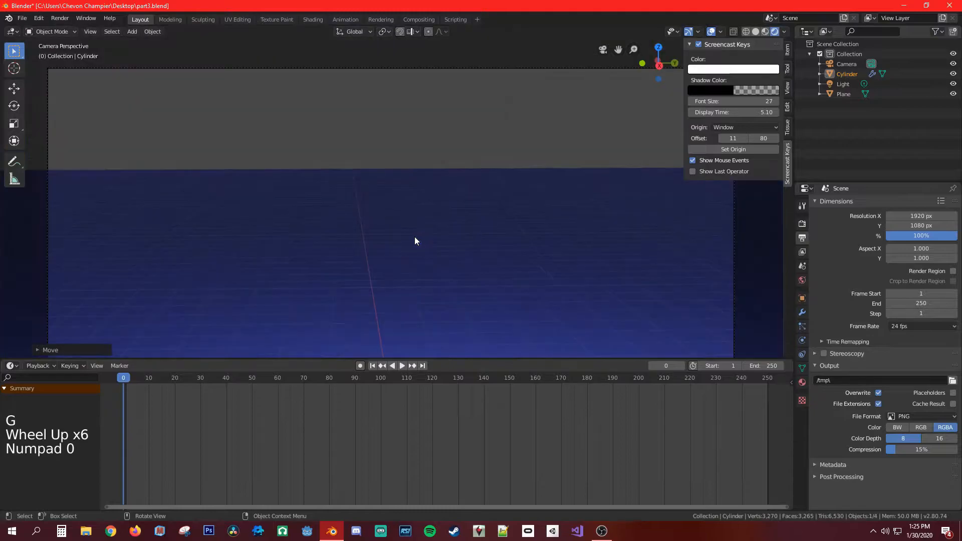
key(KP_0)
key(KP_0)
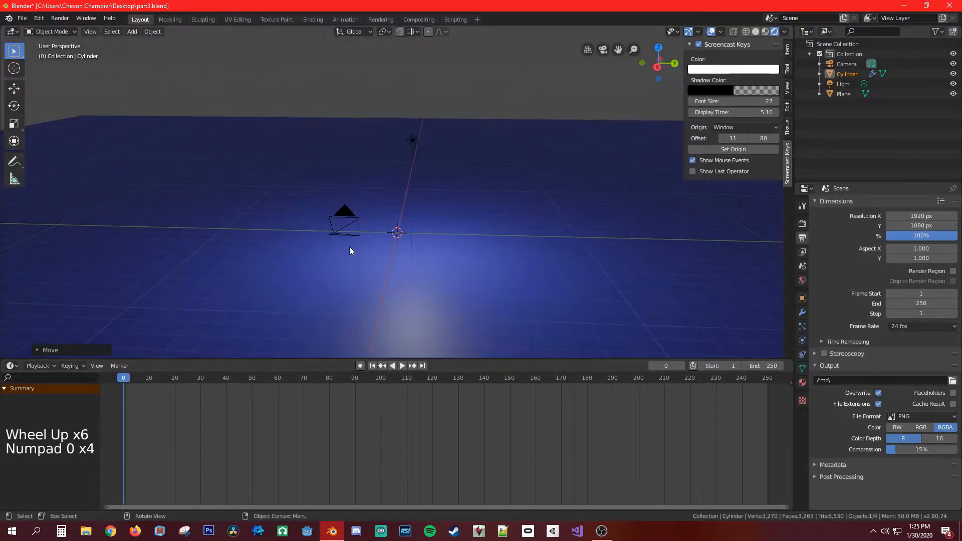
key(KP_0)
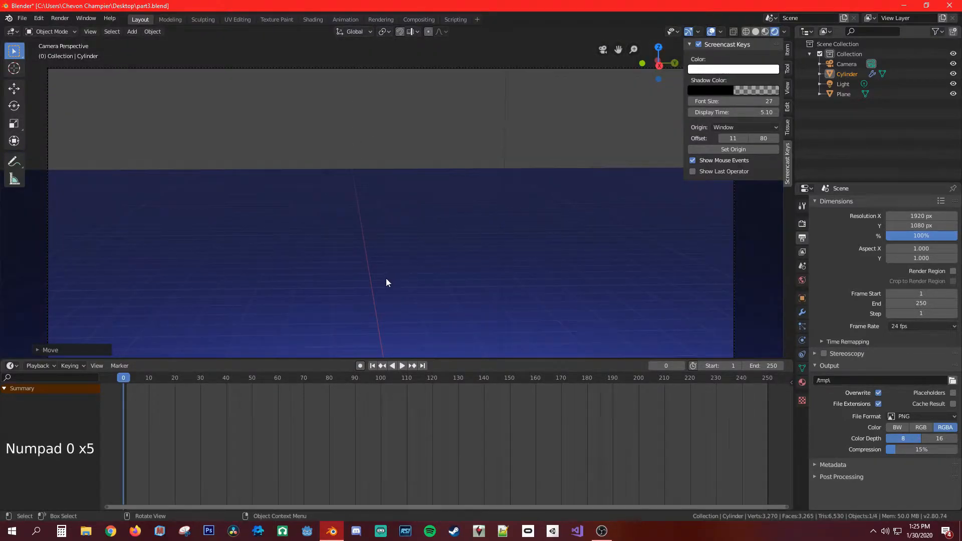
scroll(387, 283, down, 5)
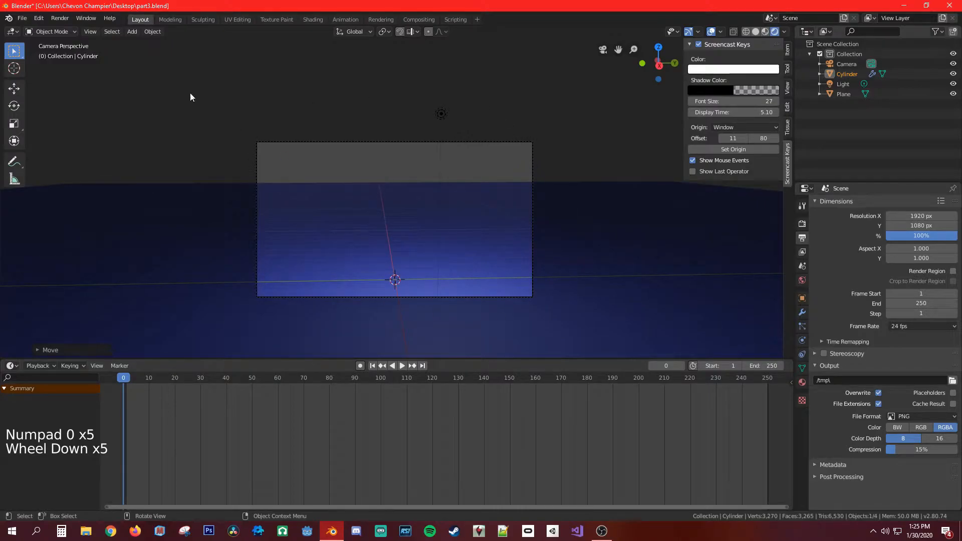
key(KP_0)
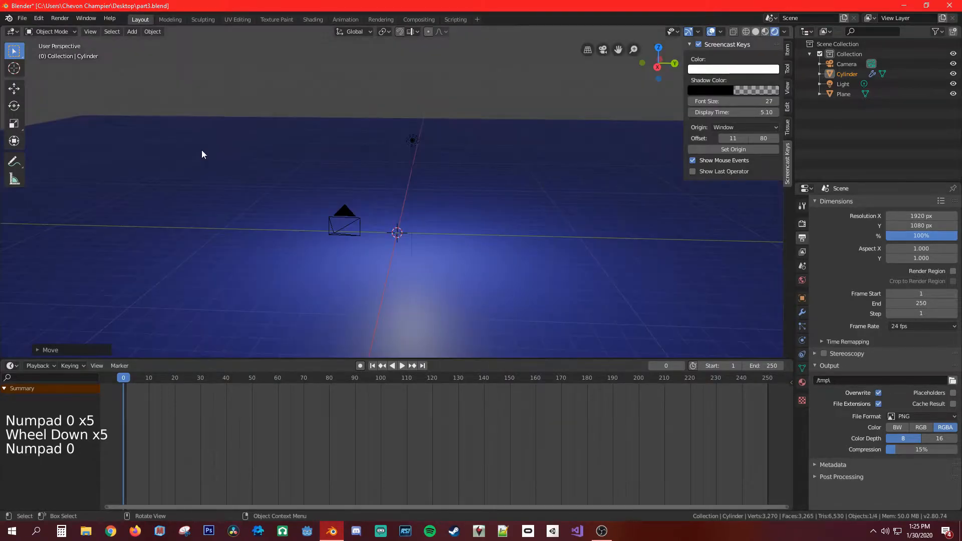
Select the camera and move it slightly upward and sideways.
click(338, 232)
middle_drag(337, 232, 273, 148)
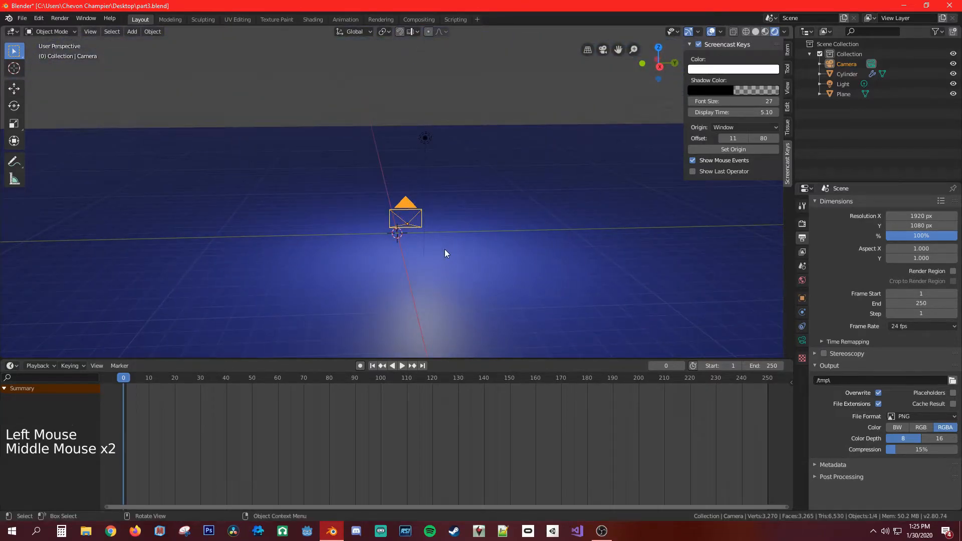
key(g)
click(449, 239)
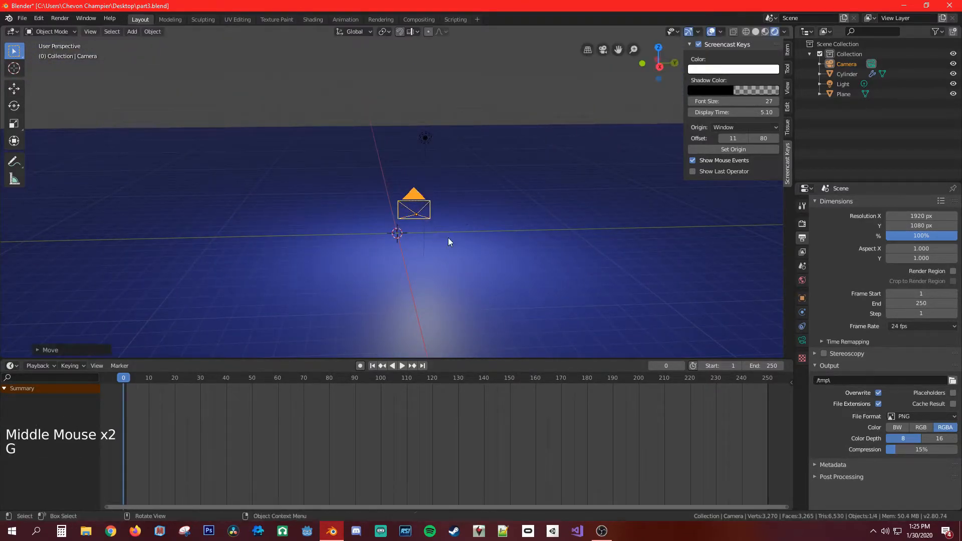
Try rotating the camera about the global Z axis.
key(r)
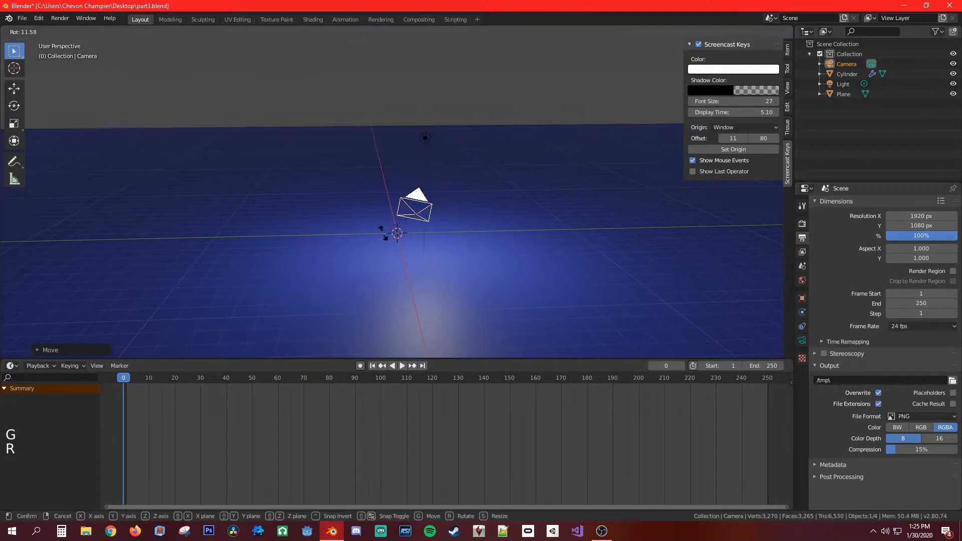
key(z)
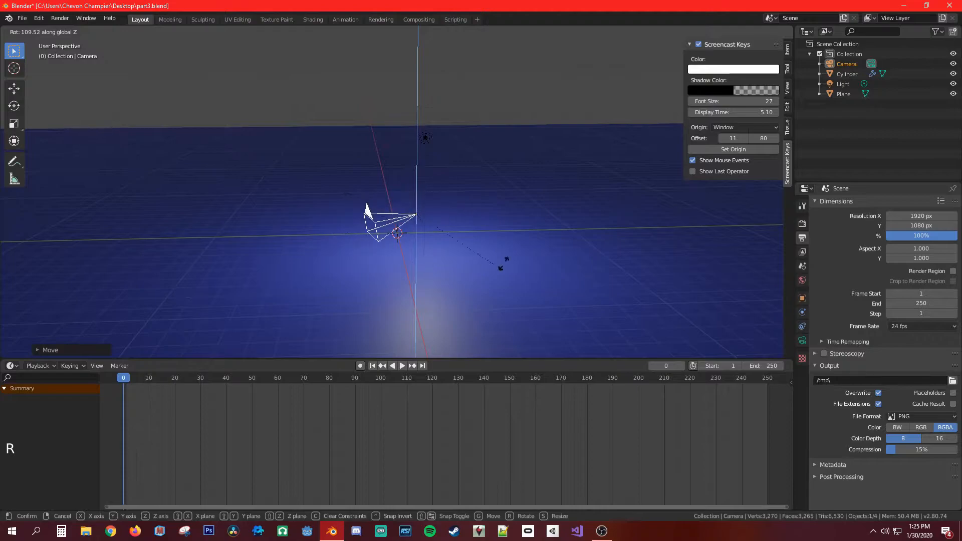
click(564, 200)
Select the Coca-Cola bottle raised above the ground plane.
middle_drag(452, 188, 464, 150)
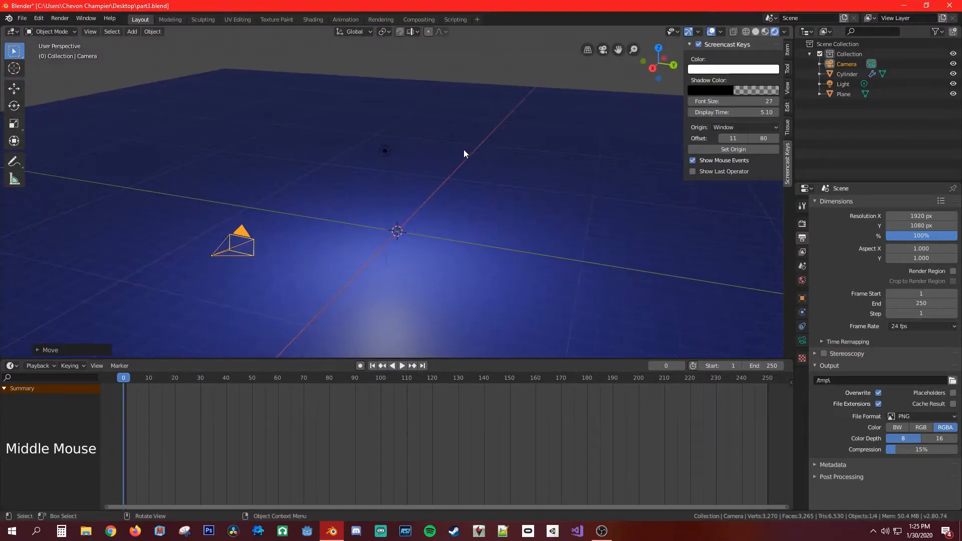
click(386, 151)
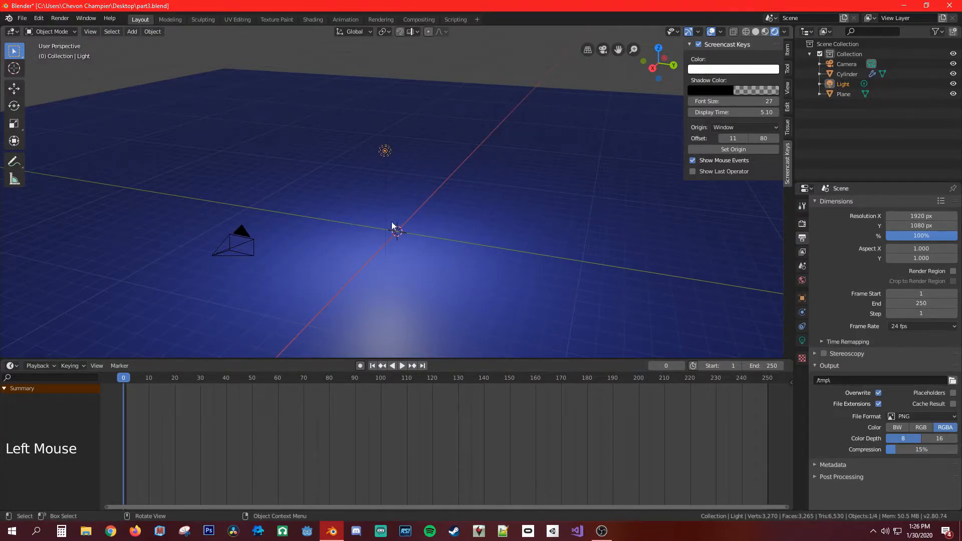
scroll(404, 224, down, 4)
click(400, 73)
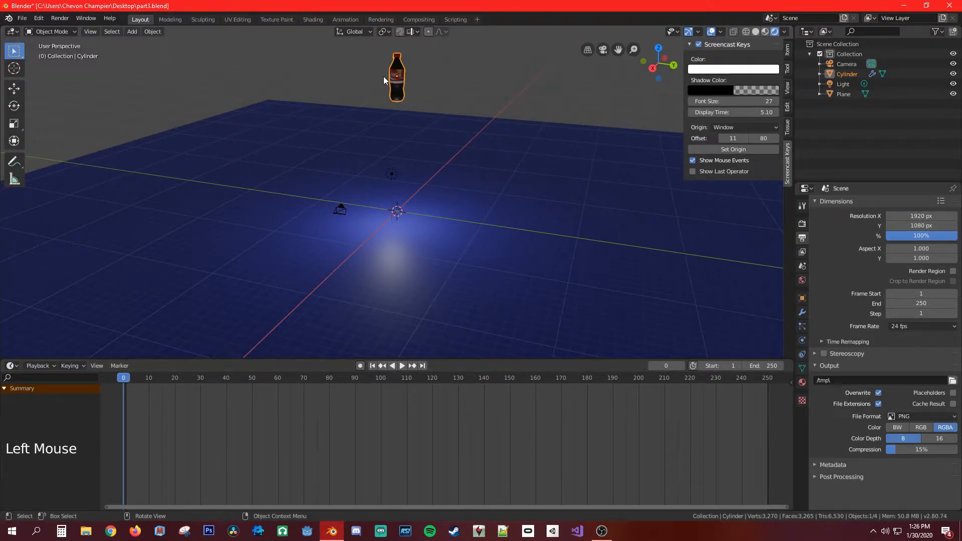
Look through the object and animation commands for the ways to insert a keyframe on the bottle.
key(i)
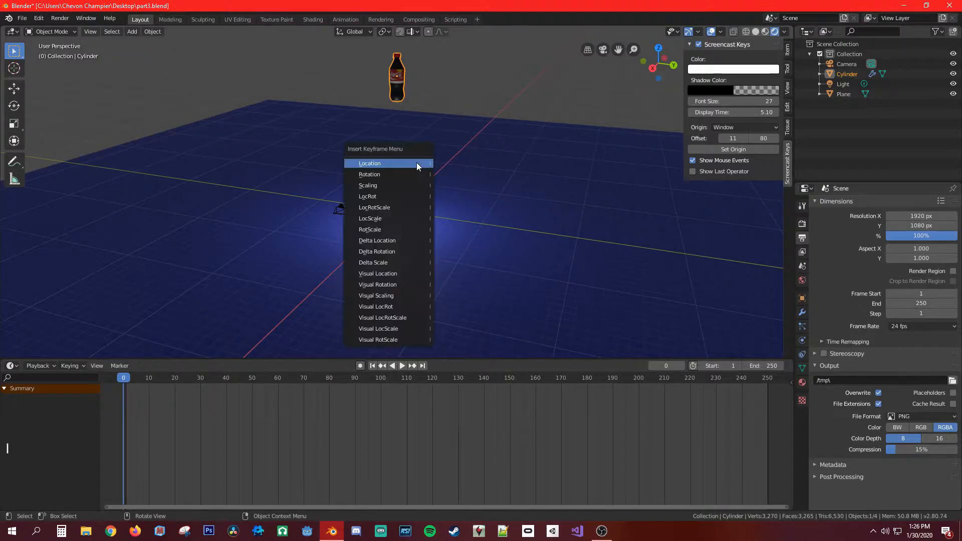
click(153, 32)
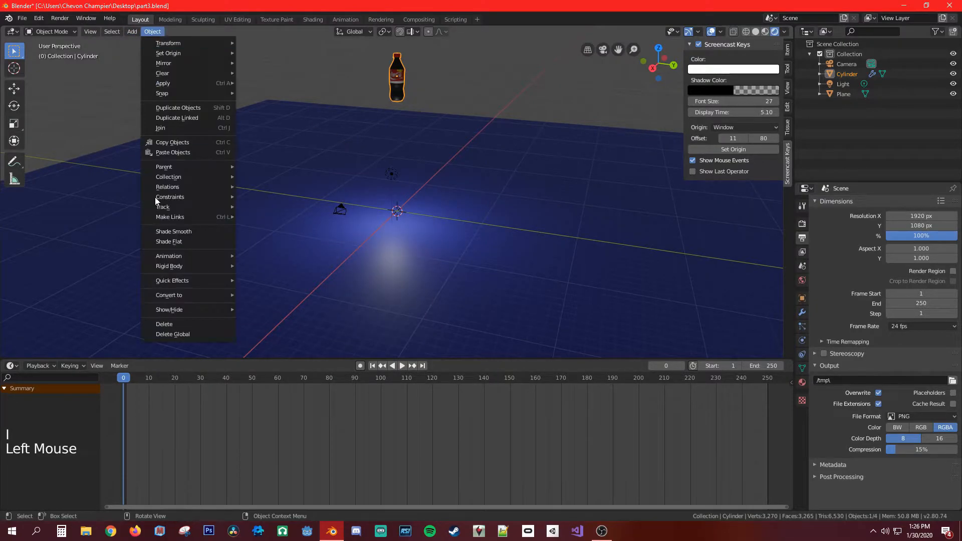
right_click(357, 194)
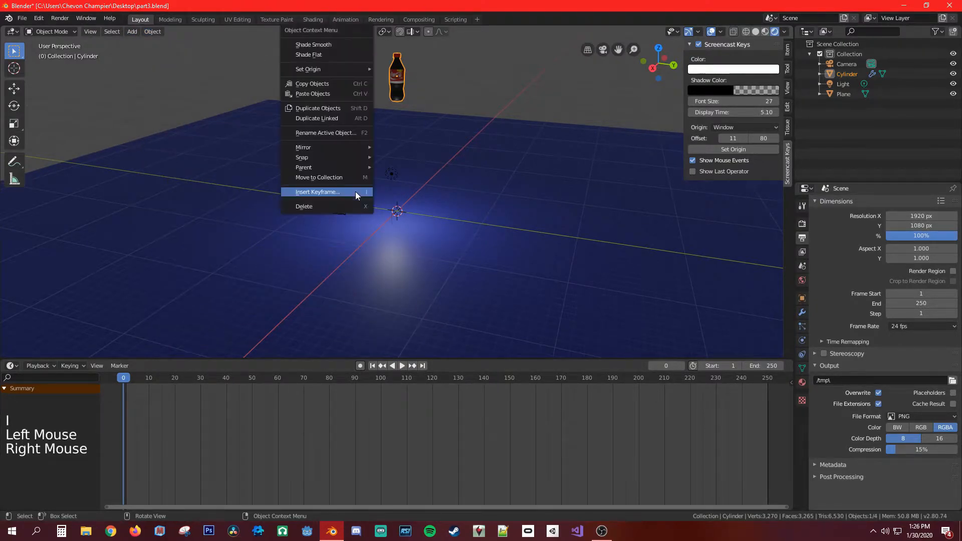
right_click(373, 187)
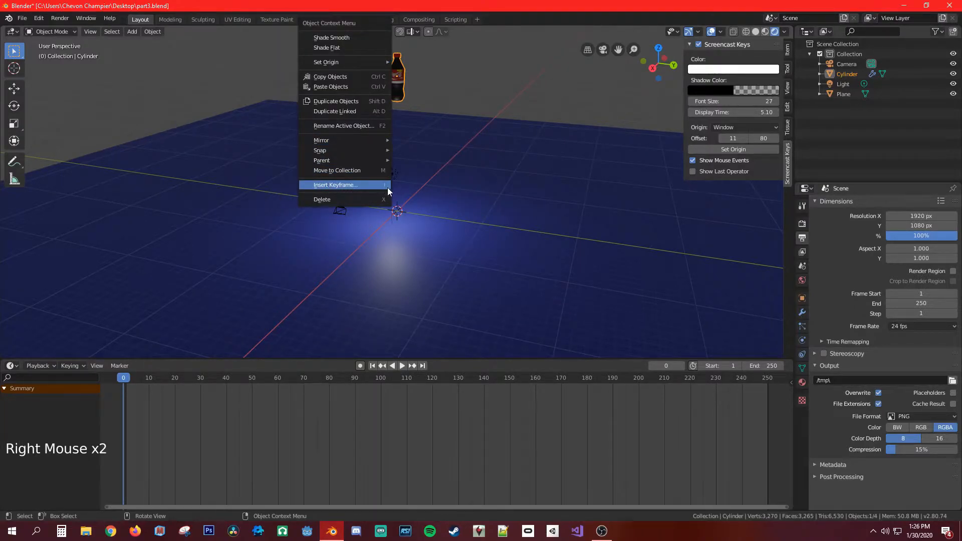
right_click(286, 235)
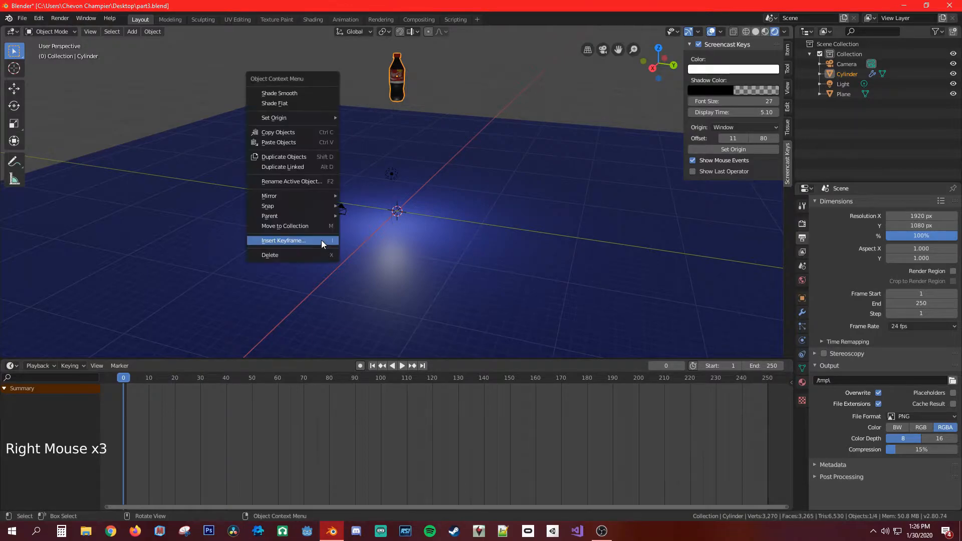
click(149, 32)
mouse_move(188, 44)
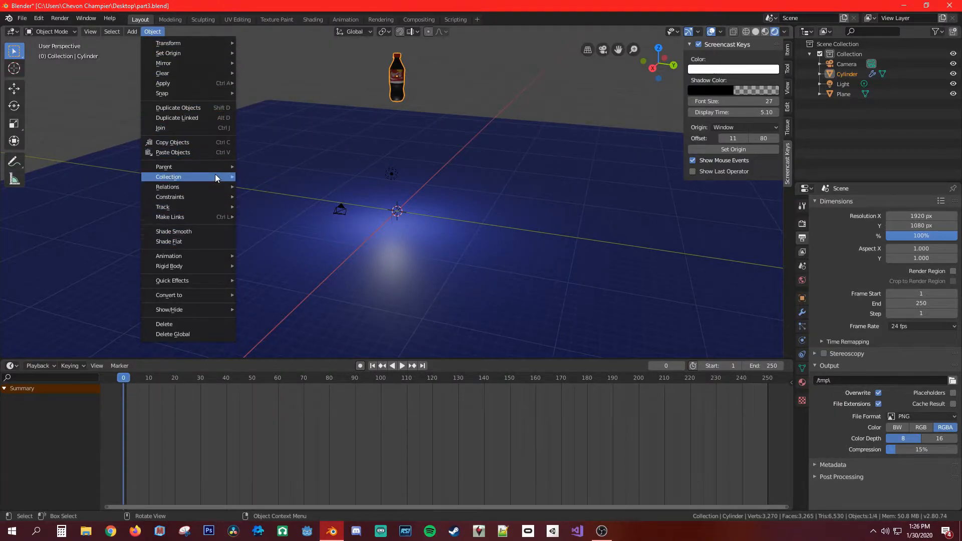
mouse_move(219, 254)
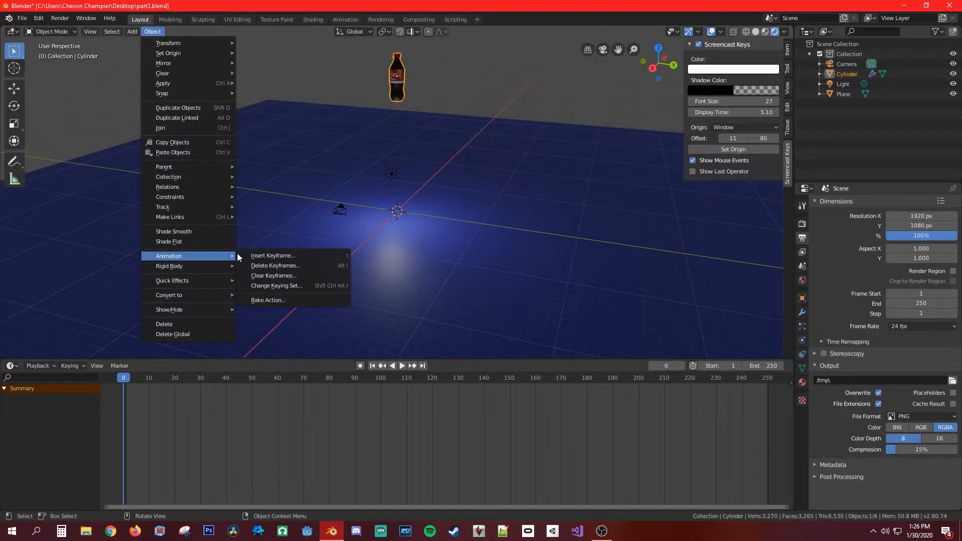
click(334, 258)
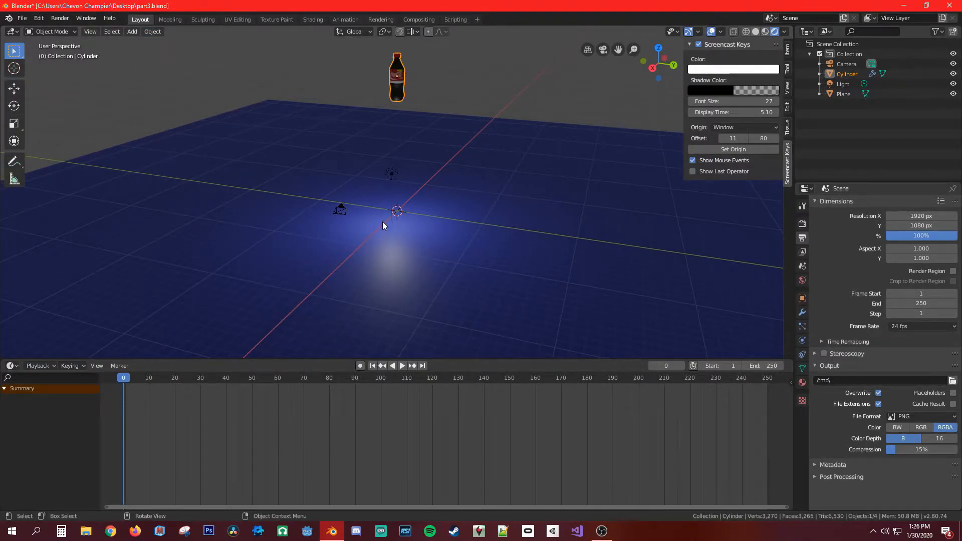
Insert a LocRotScale keyframe for the raised bottle at frame 0.
key(i)
key(i)
key(i)
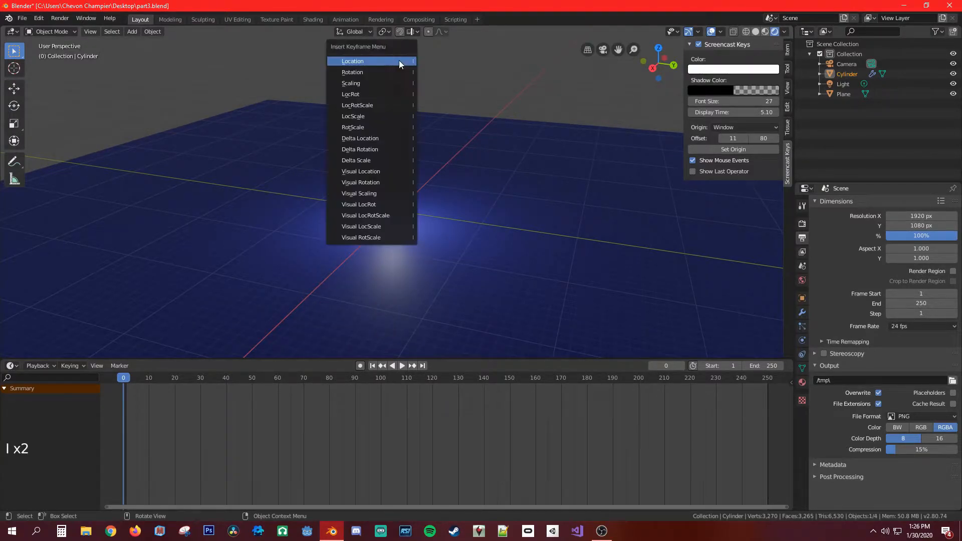
key(i)
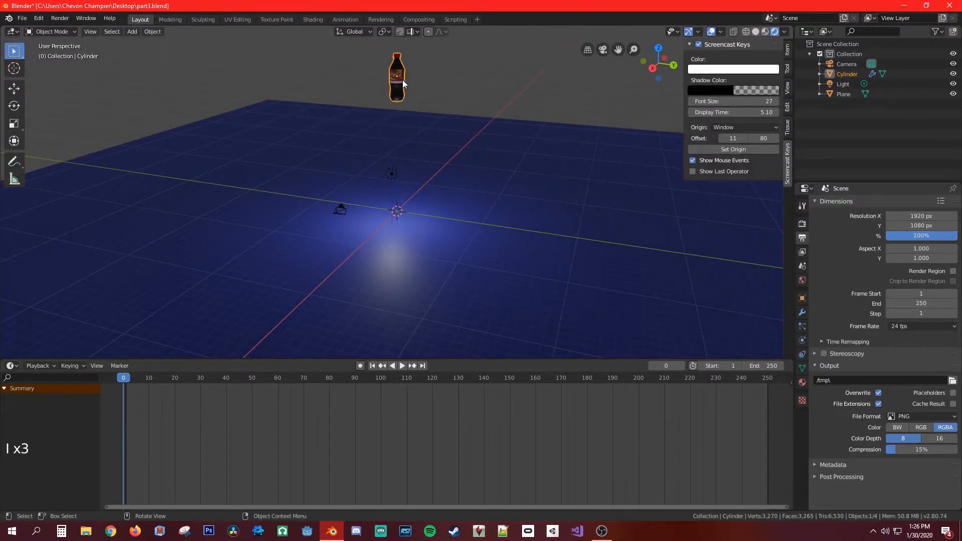
key(i)
key(i)
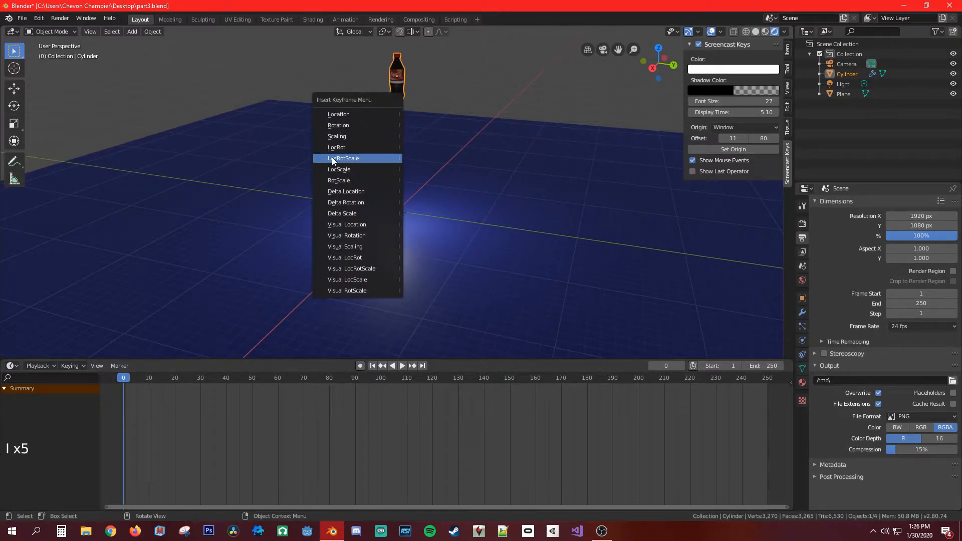
click(362, 158)
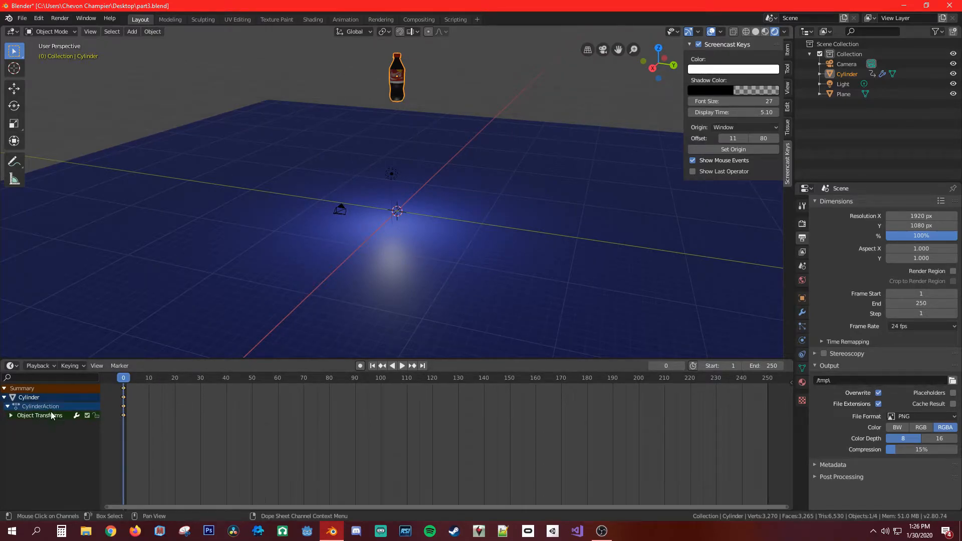
Expand the bottle's Object Transforms to examine its keyed location, rotation and scale channels.
click(11, 416)
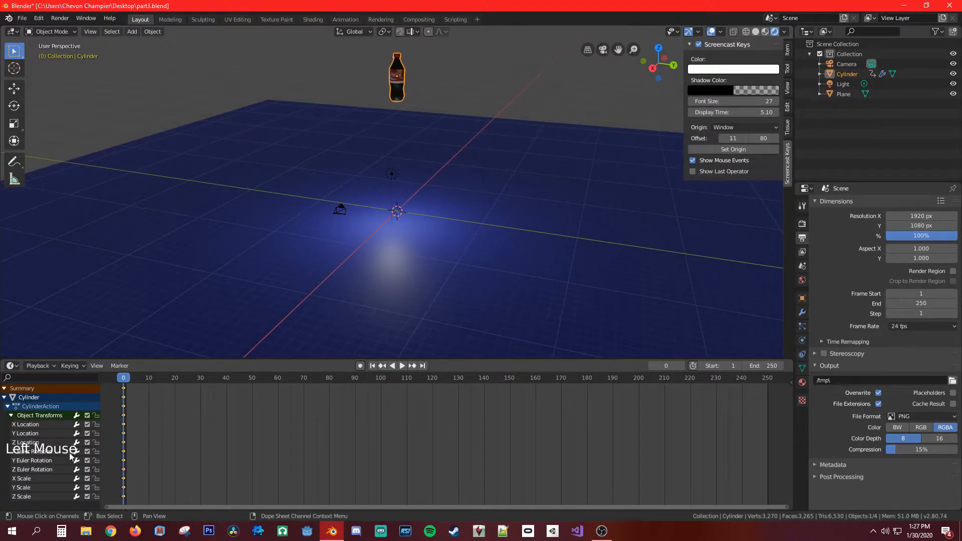
scroll(56, 489, down, 5)
scroll(30, 497, up, 2)
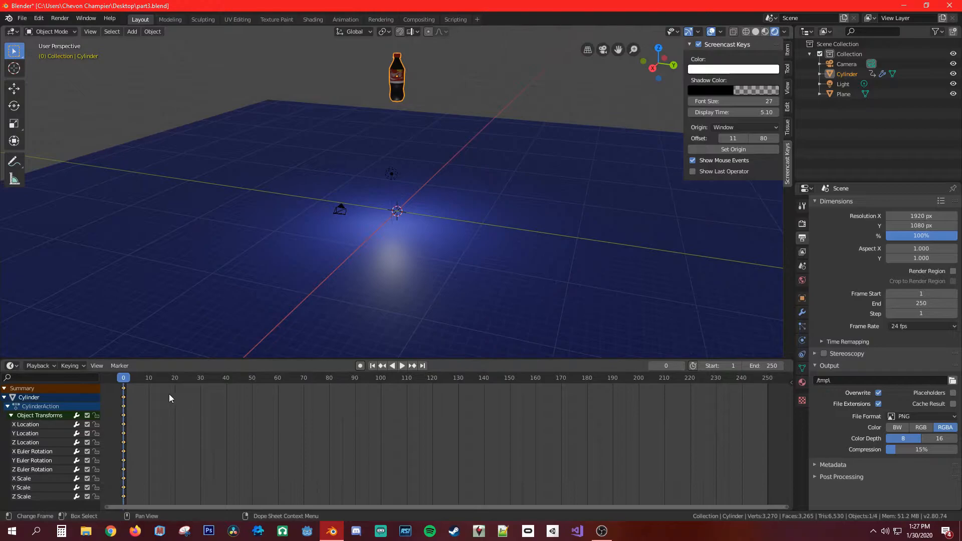
Go to frame 30 and lower the bottle straight down along the Z axis to the ground plane.
drag(124, 380, 203, 381)
key(g)
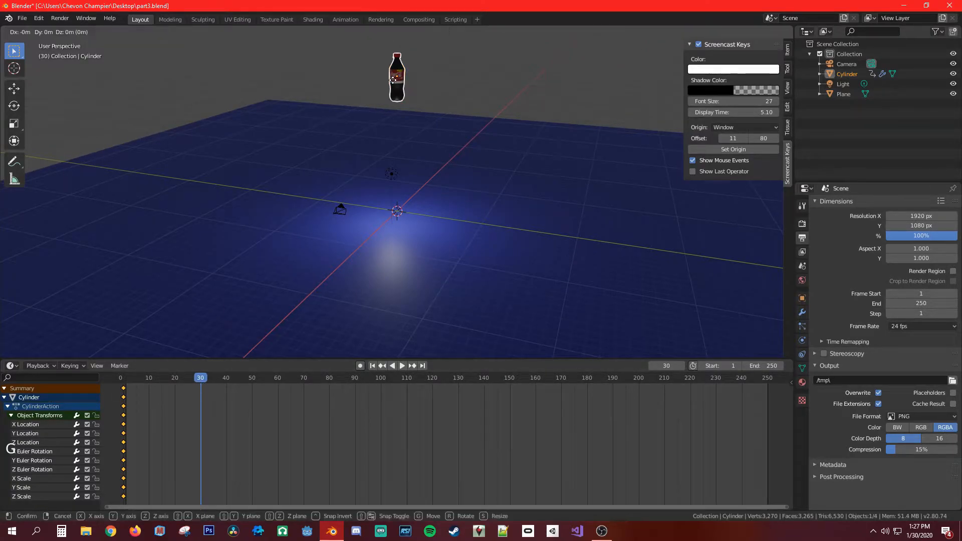
key(z)
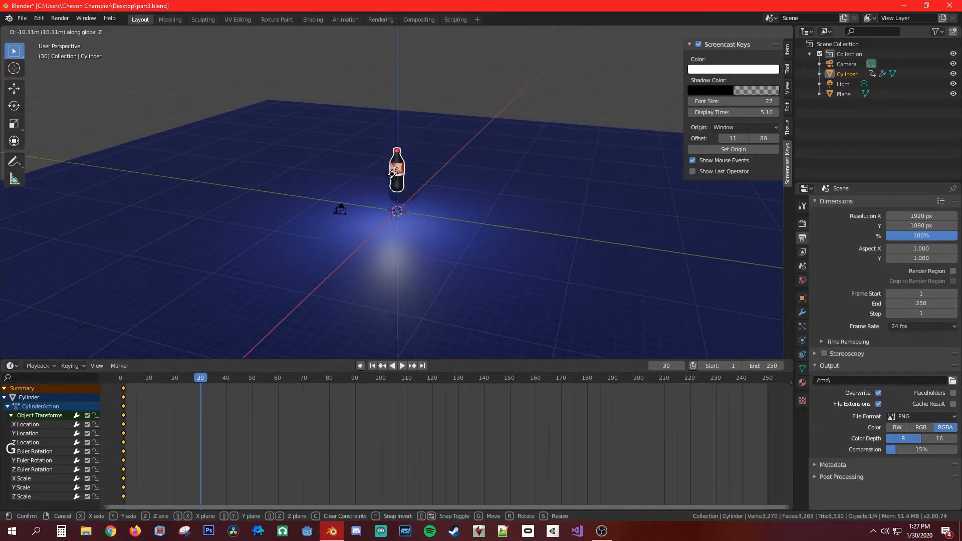
click(396, 203)
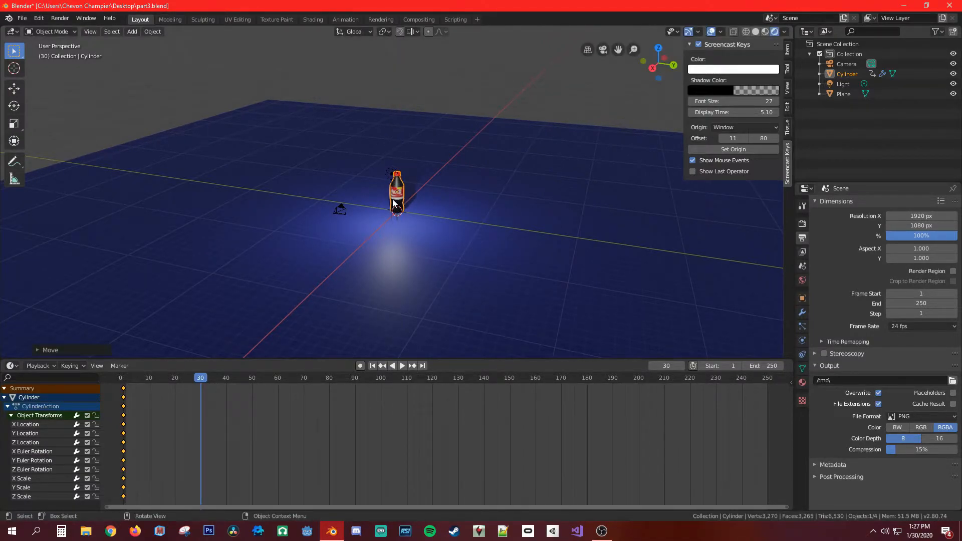
Raise the bottle slightly along Z so its base rests on the ground plane, and insert a LocRotScale keyframe at frame 30.
scroll(401, 270, up, 9)
shift+middle_drag(401, 270, 401, 175)
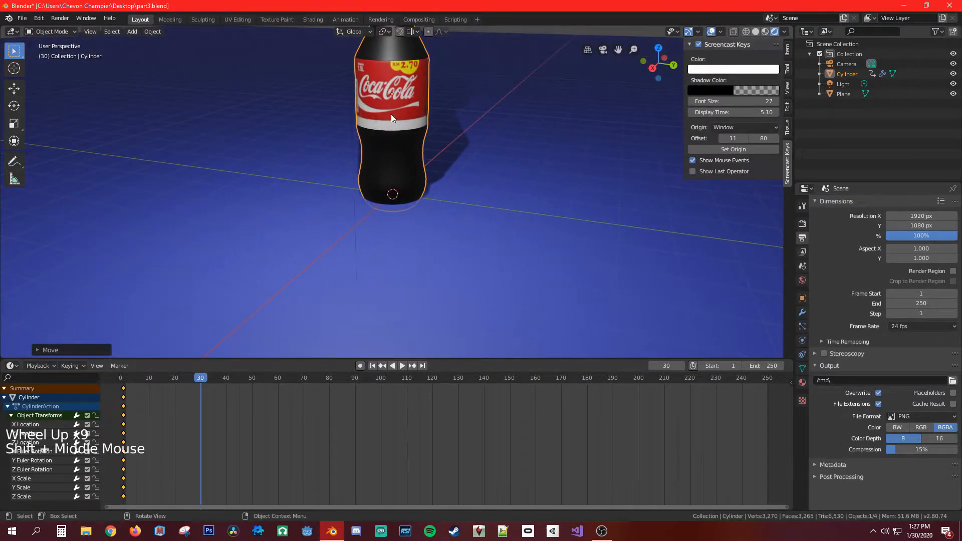
key(g)
key(z)
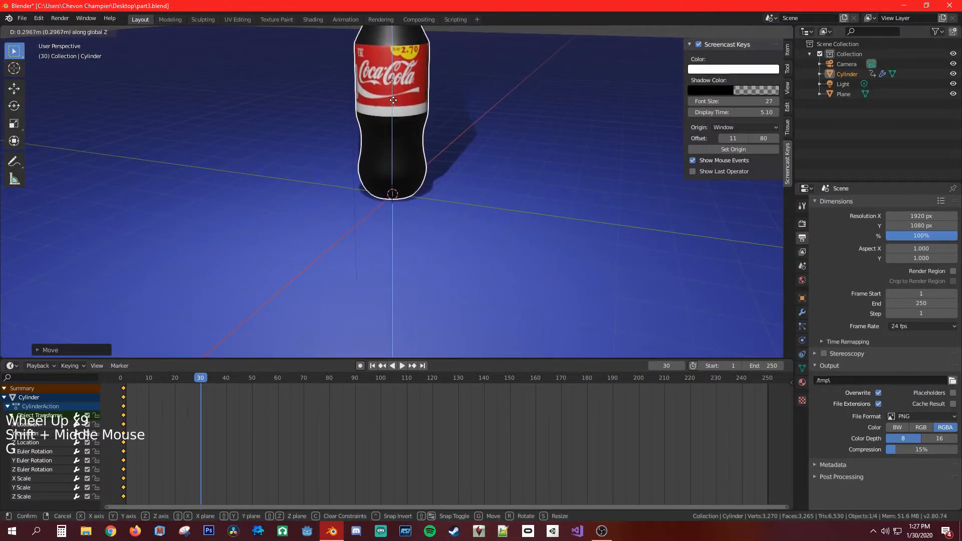
click(393, 100)
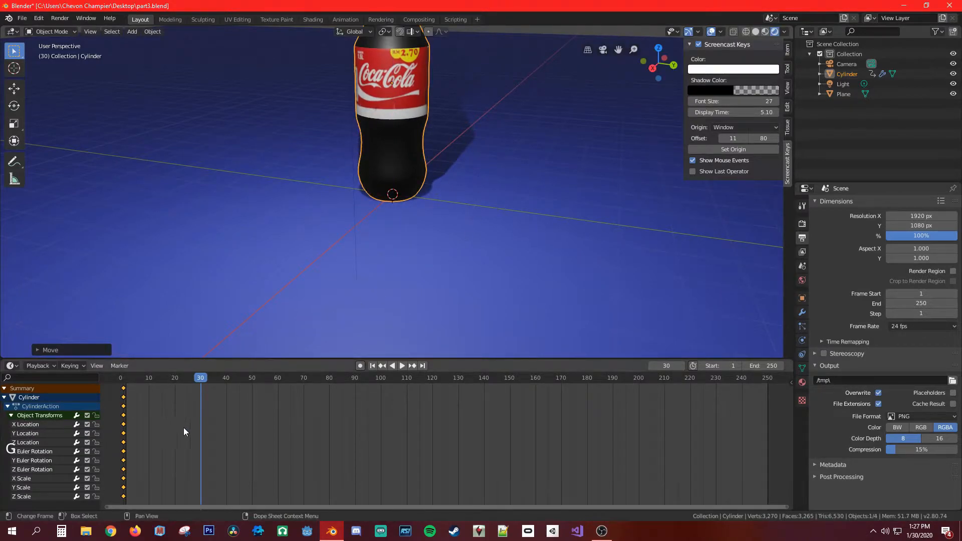
key(i)
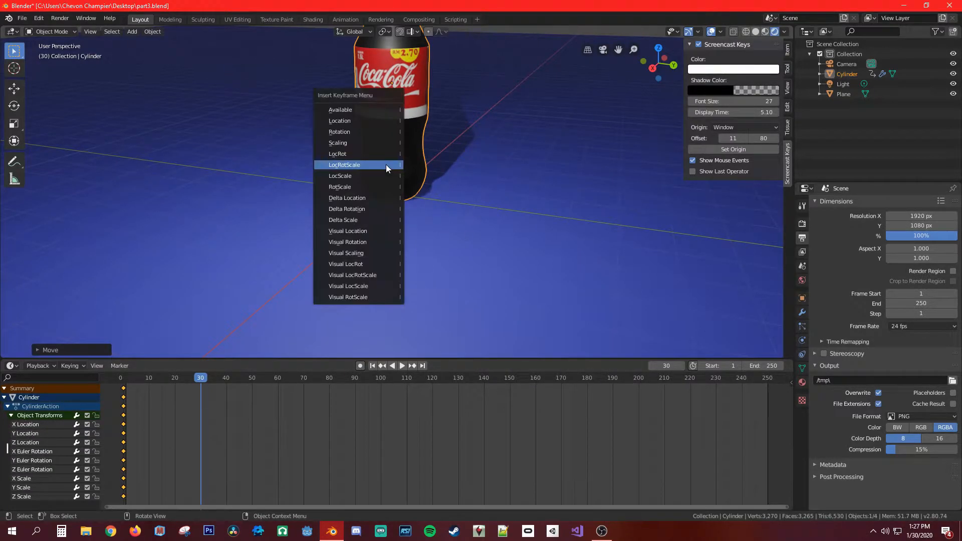
click(359, 164)
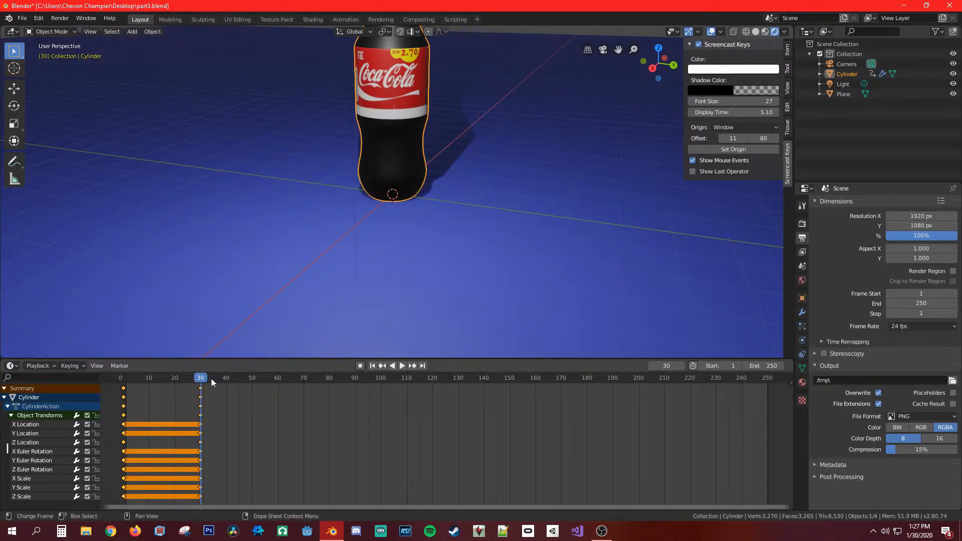
Play the animation from frame 0 to check the bottle's drop, and return to frame 0.
scroll(290, 348, down, 9)
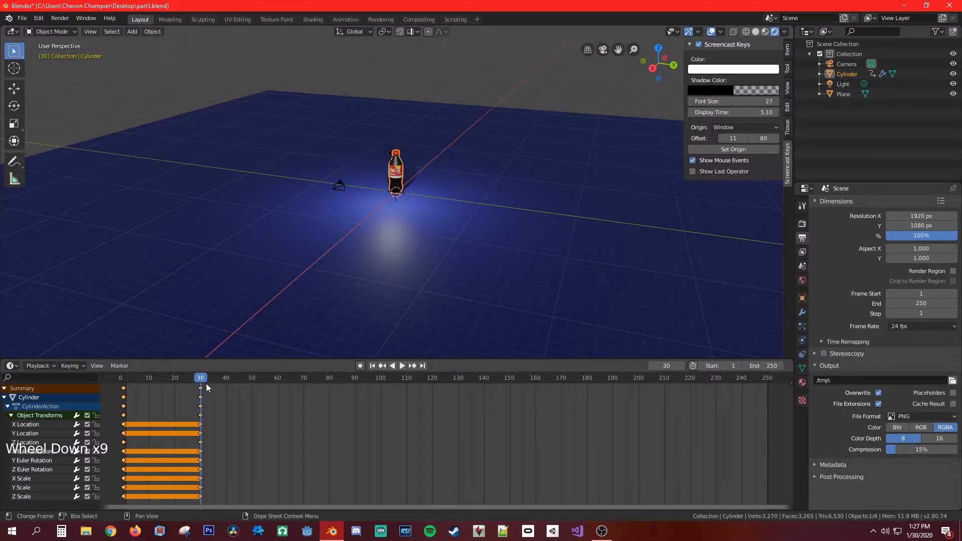
drag(203, 380, 117, 380)
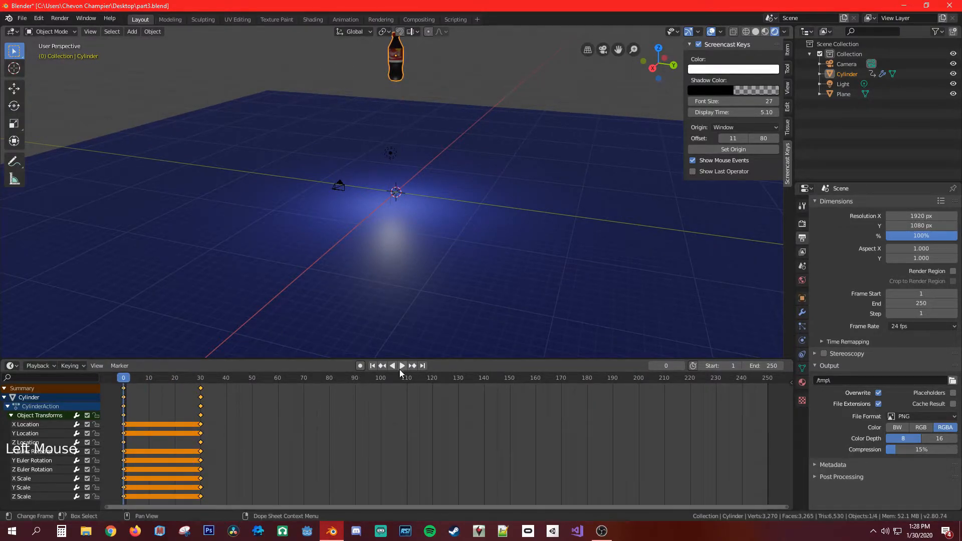
click(404, 368)
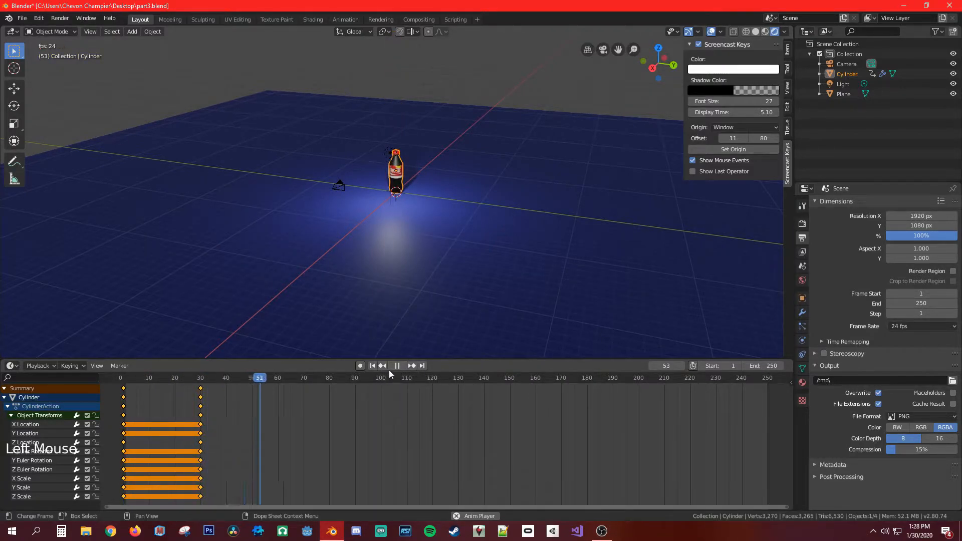
click(396, 366)
click(393, 366)
click(399, 365)
double_click(394, 367)
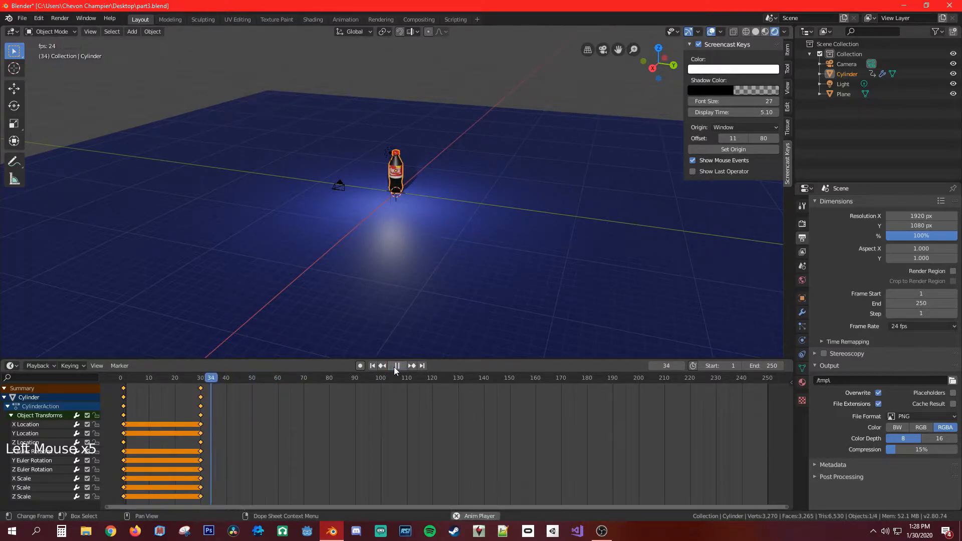
click(400, 366)
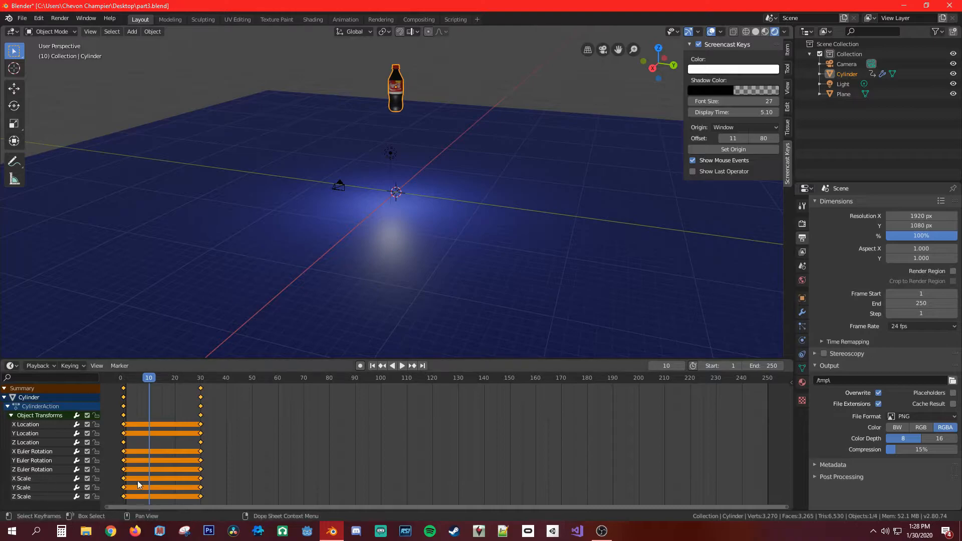
drag(147, 384, 121, 387)
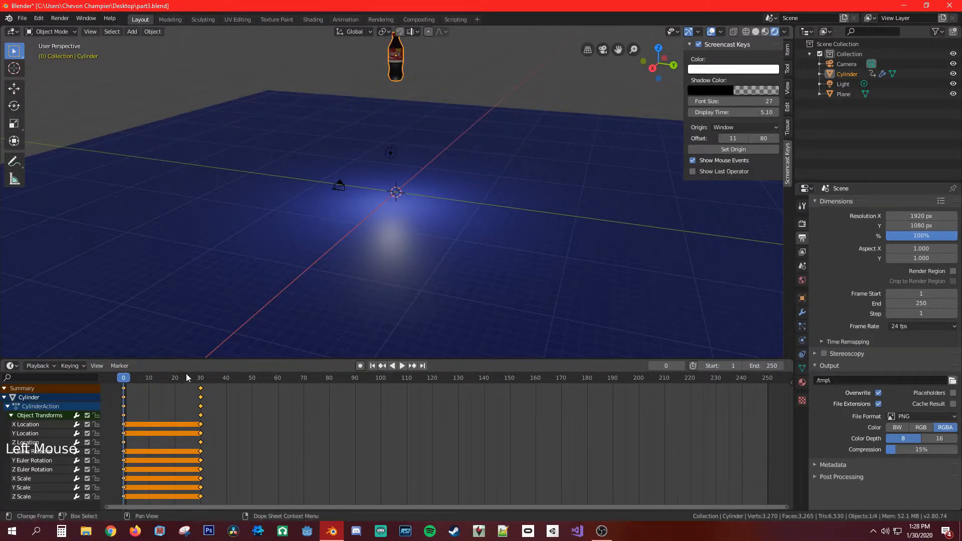
Go to frame 50 and tilt the bottle slightly about the global Y axis.
drag(126, 380, 252, 379)
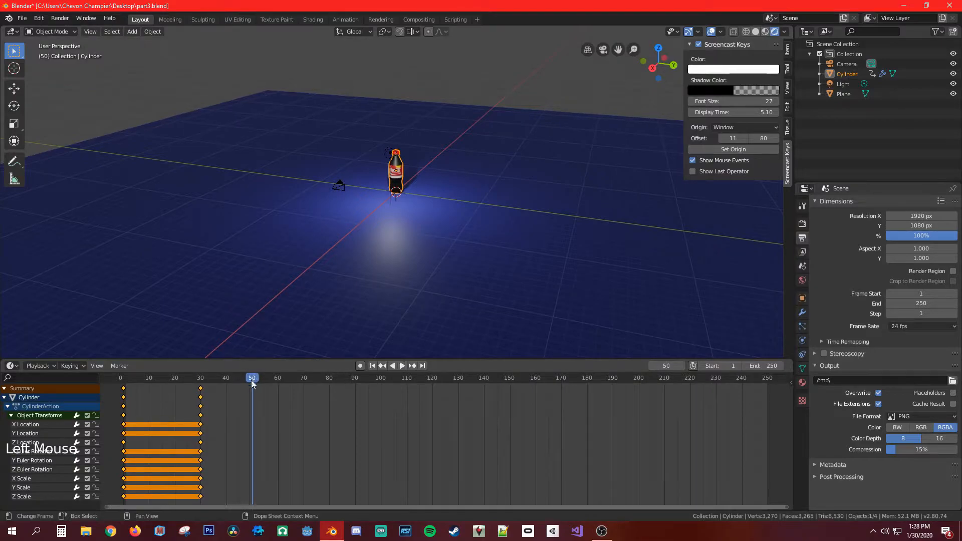
scroll(340, 311, up, 9)
shift+middle_drag(390, 246, 408, 322)
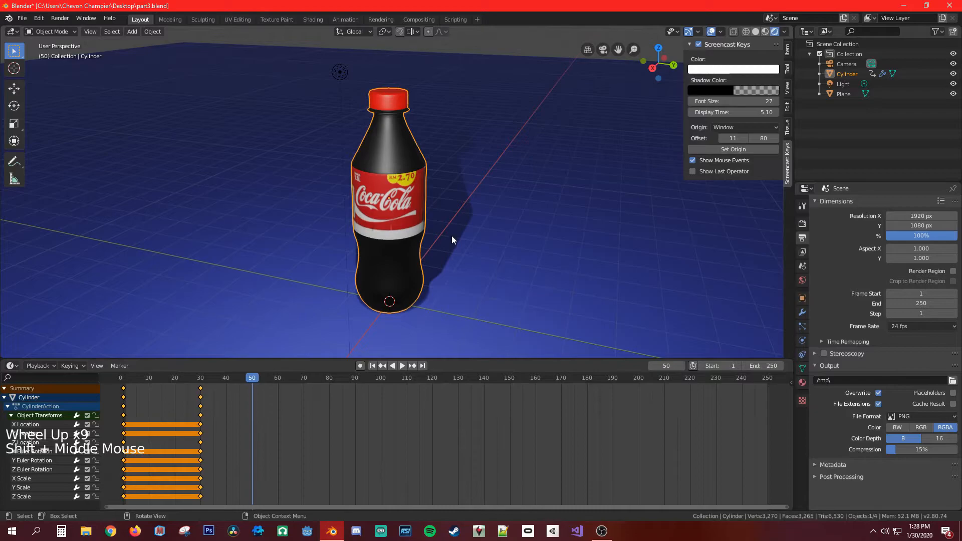
key(r)
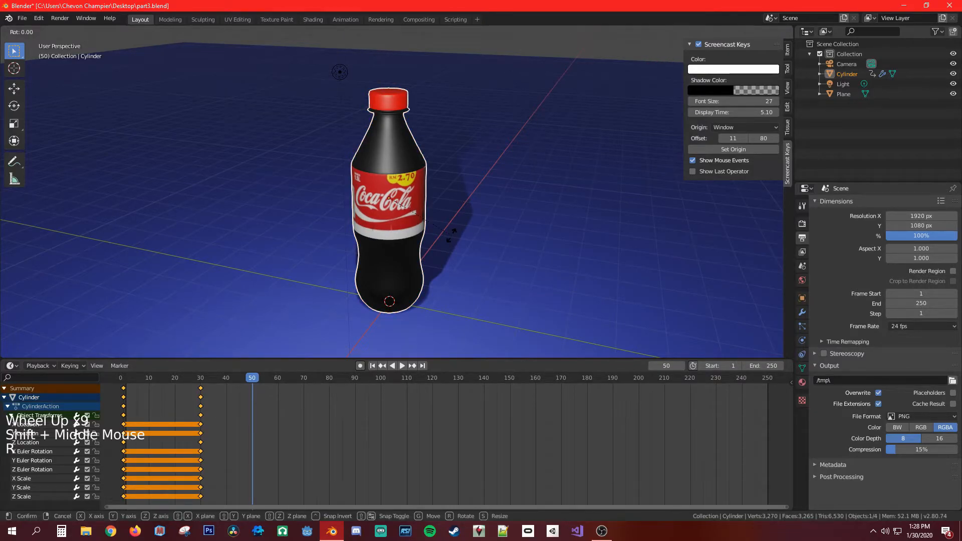
key(y)
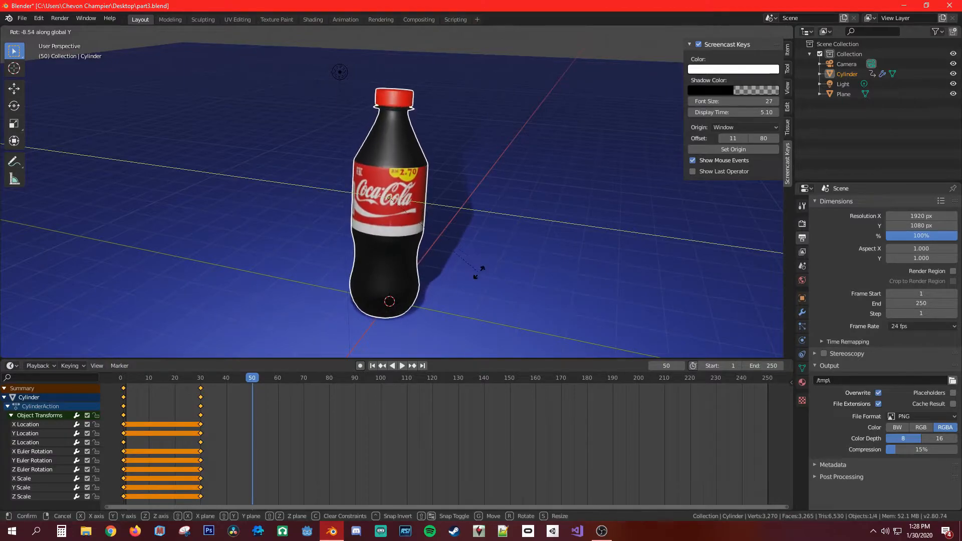
click(472, 280)
Check the tilted bottle's base in wireframe and rendered shading, and lift the bottle off the ground plane at frame 50.
mouse_move(416, 275)
middle_down()
mouse_move(516, 280)
mouse_move(430, 288)
middle_up()
scroll(501, 283, down, 2)
scroll(489, 288, down, 2)
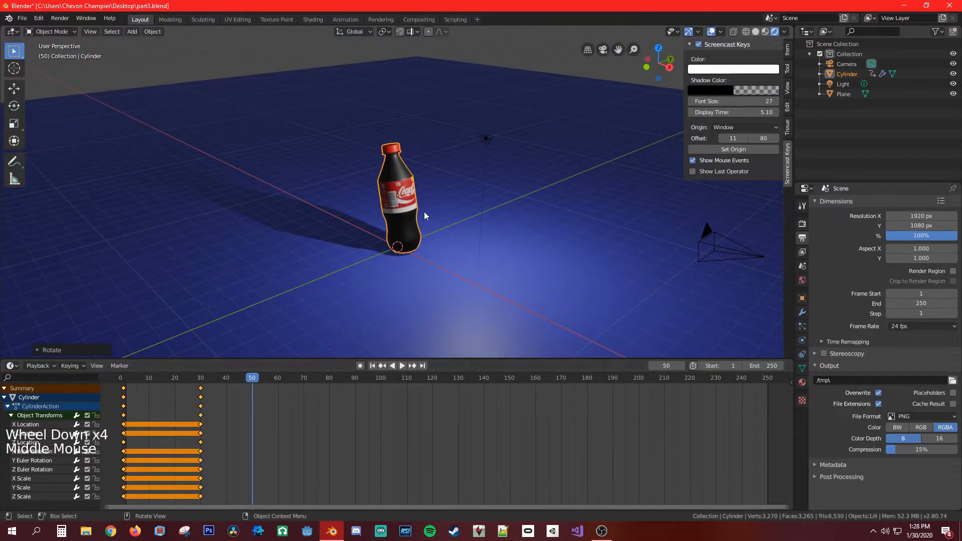
scroll(430, 271, up, 4)
key(shift+z)
shift+middle_drag(429, 271, 430, 272)
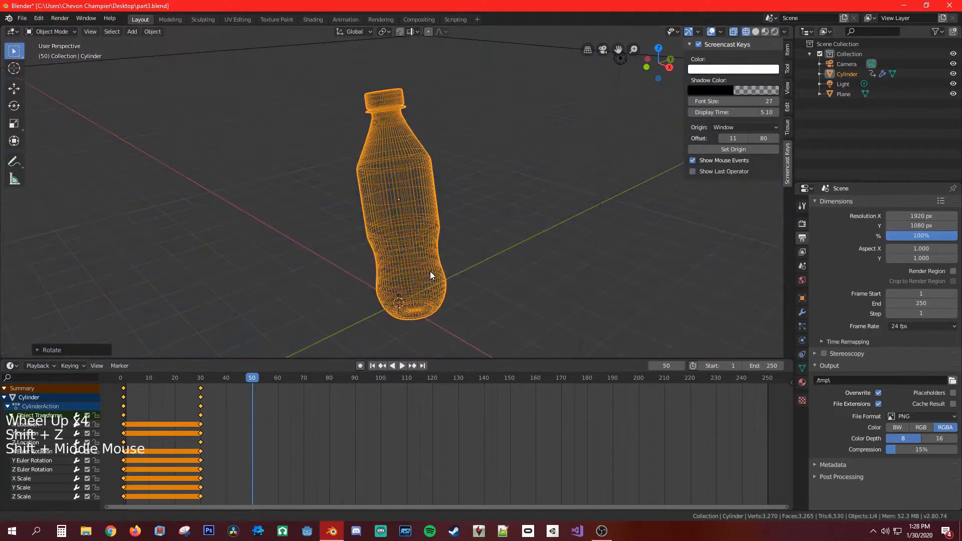
key(z)
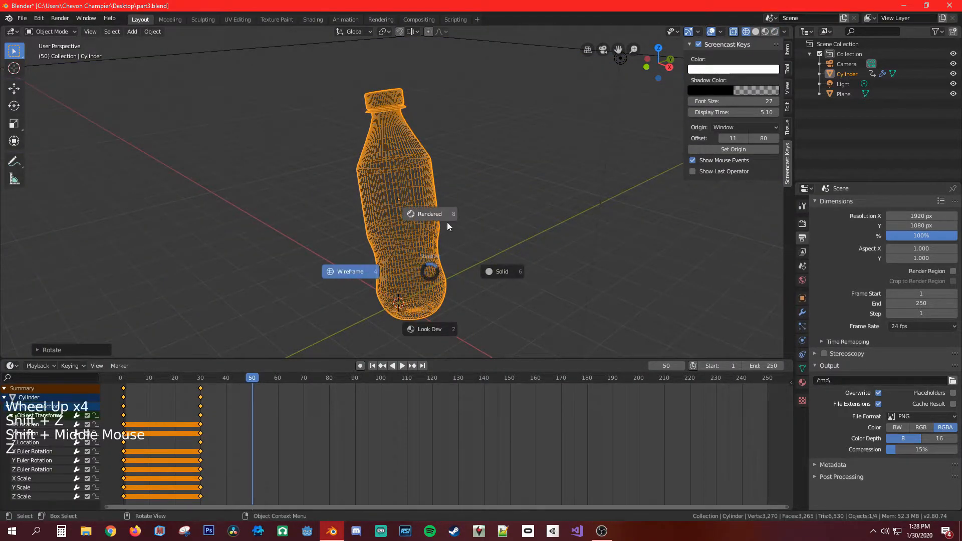
mouse_move(447, 218)
shift+middle_down()
mouse_move(420, 192)
mouse_move(436, 170)
mouse_move(357, 142)
mouse_move(411, 191)
mouse_move(456, 166)
mouse_move(414, 263)
mouse_move(349, 271)
shift+middle_up()
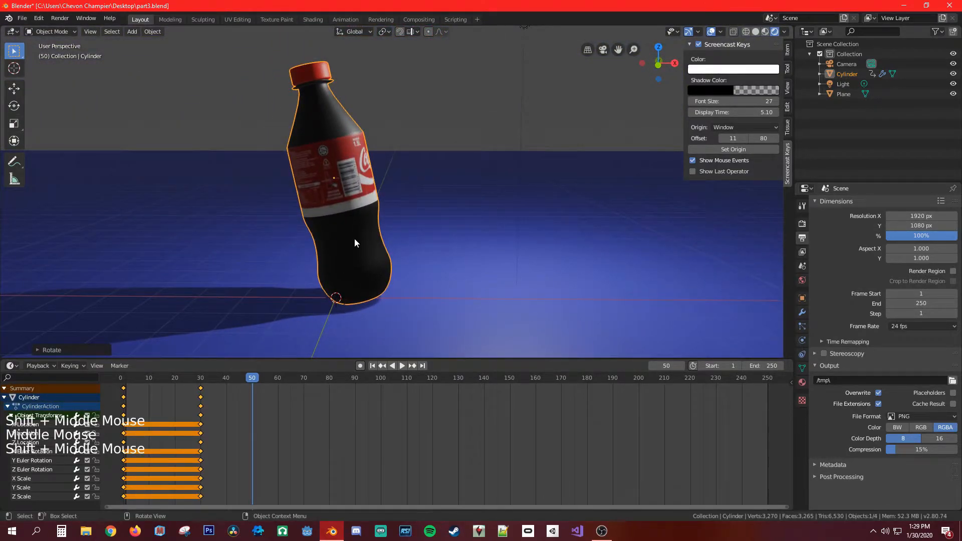
key(g)
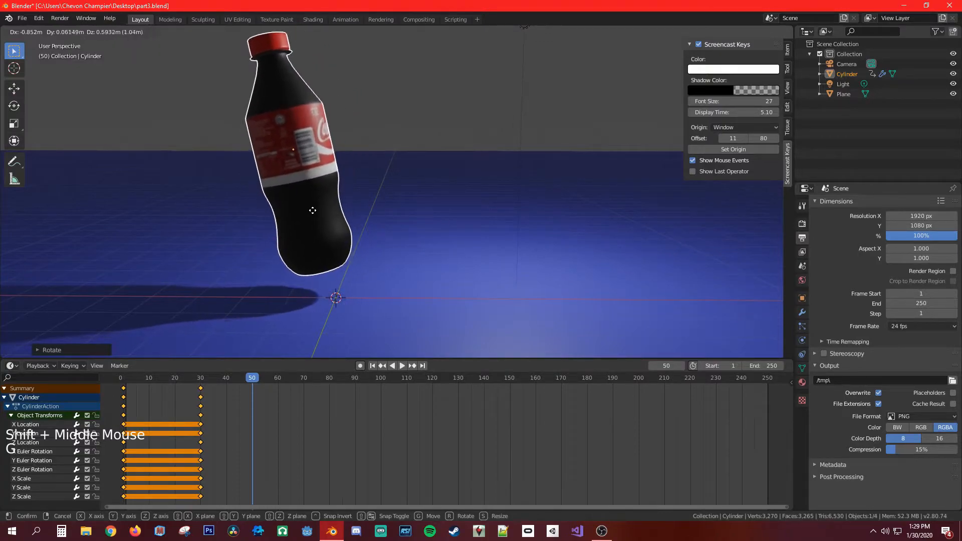
click(325, 207)
middle_drag(414, 234, 312, 269)
Go to frame 40 and raise the bottle slightly above the ground plane.
drag(254, 379, 227, 385)
click(251, 381)
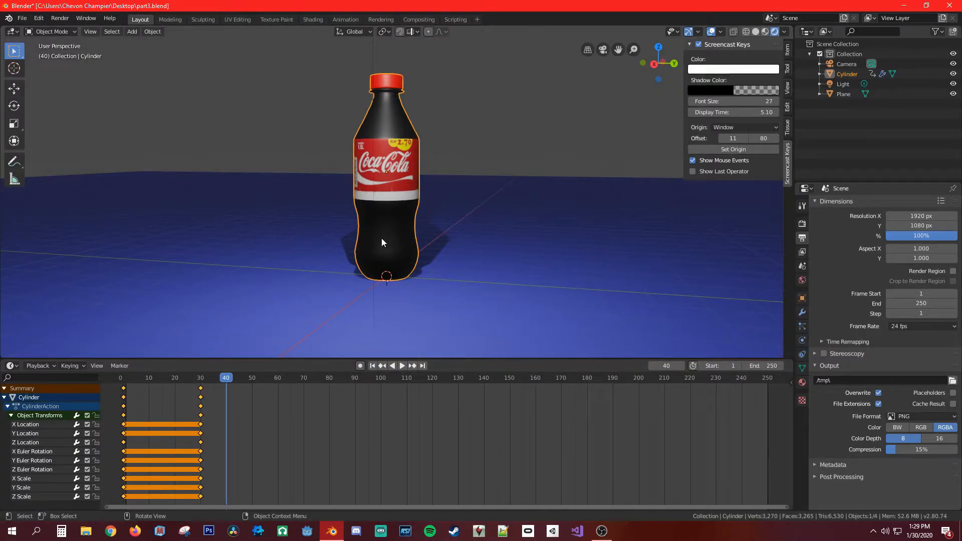
key(g)
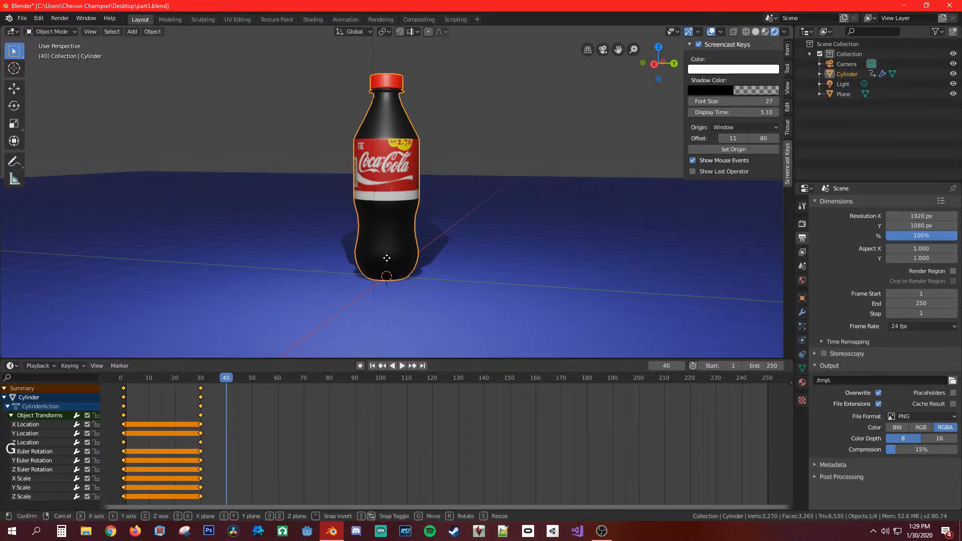
click(386, 244)
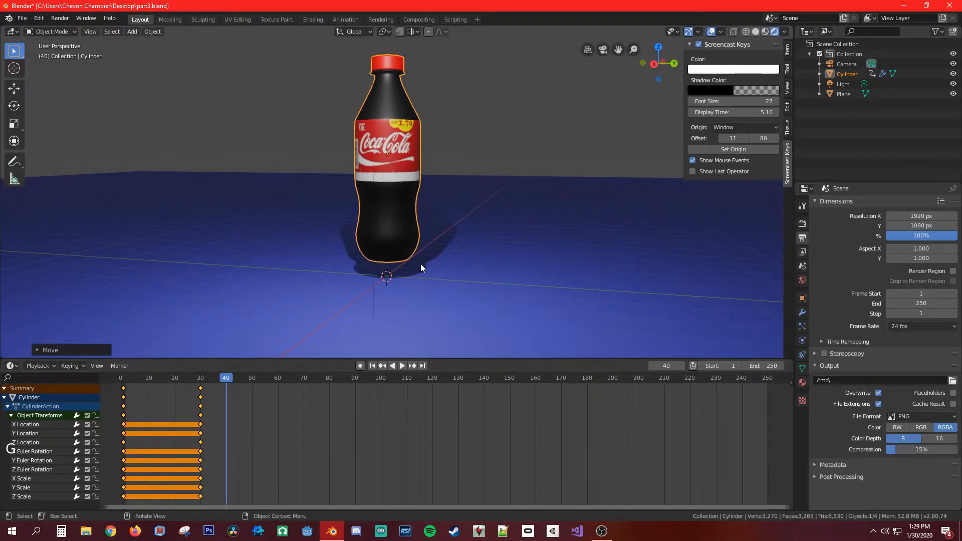
Rotate the bottle about -10 degrees around the global Y axis and insert a LocRotScale keyframe at frame 40.
key(r)
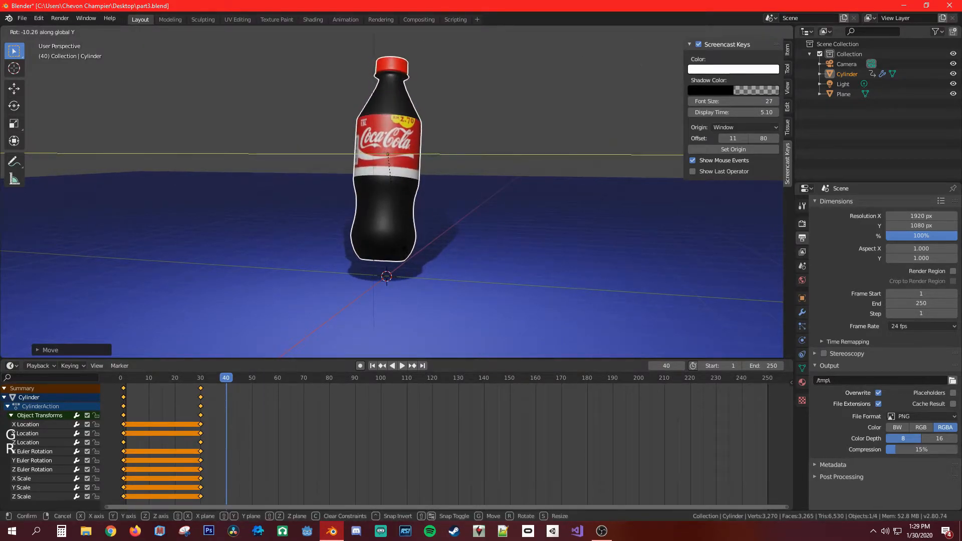
click(375, 272)
key(i)
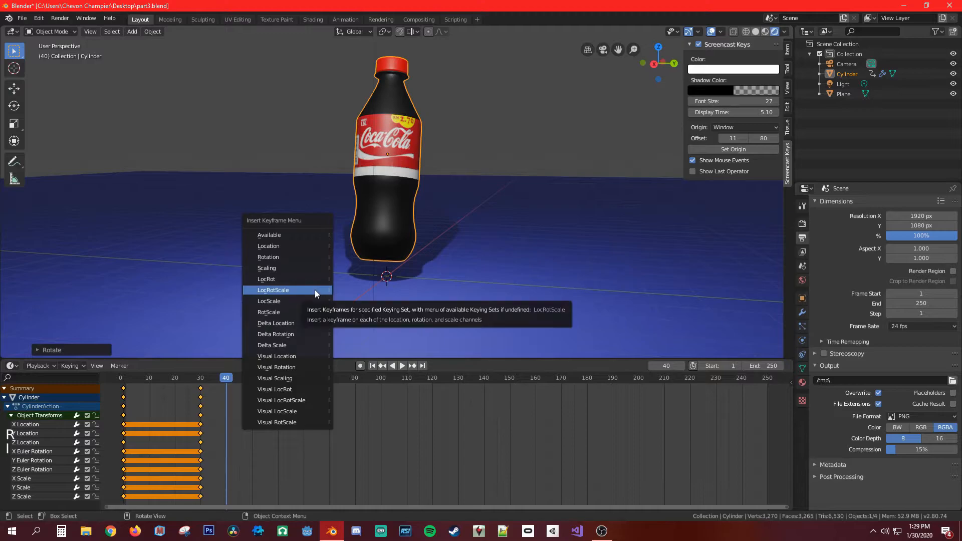
click(315, 290)
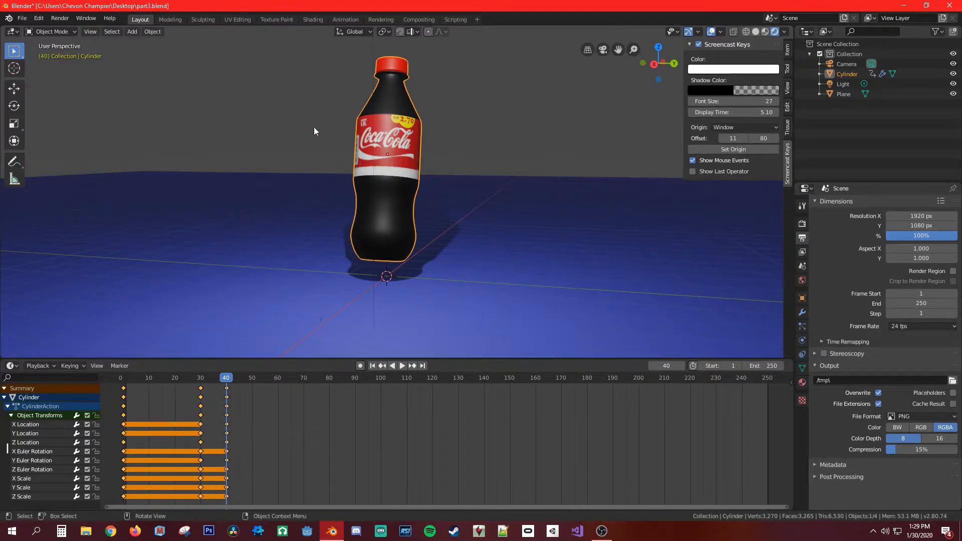
Play the animation from frame 0 to check the bottle's drop and its tilted bounce from the side.
scroll(293, 214, up, 2)
middle_drag(294, 214, 426, 218)
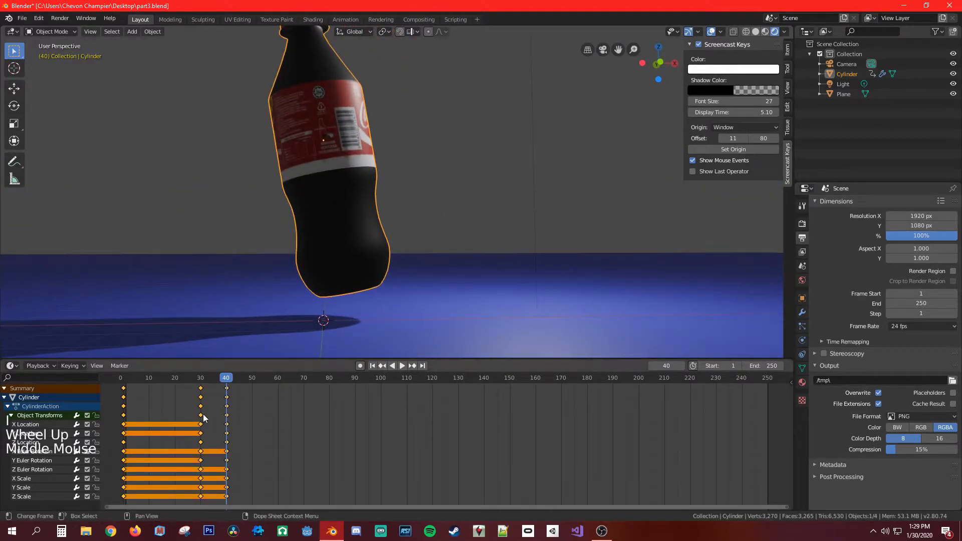
drag(230, 378, 124, 378)
scroll(324, 309, down, 7)
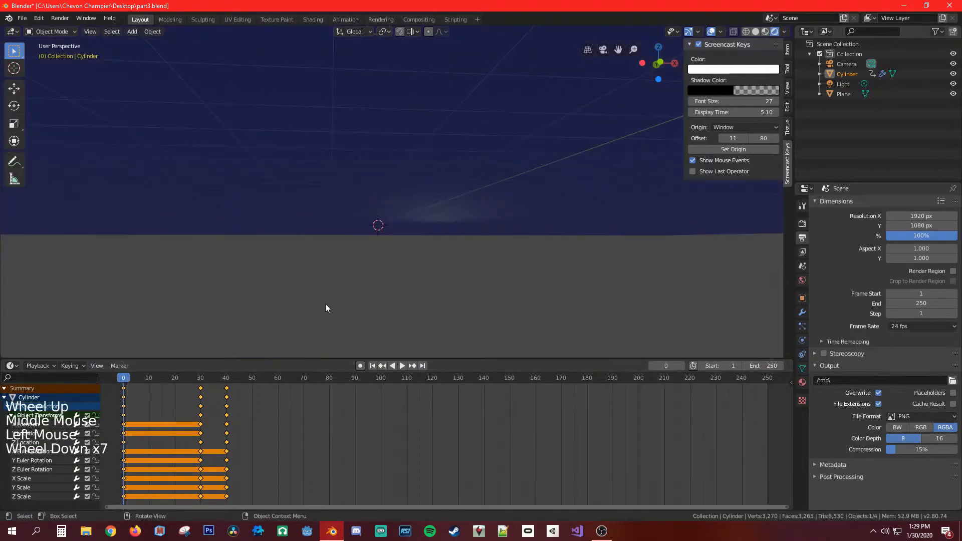
middle_drag(405, 250, 382, 260)
scroll(432, 221, up, 3)
shift+middle_drag(431, 221, 473, 225)
click(403, 367)
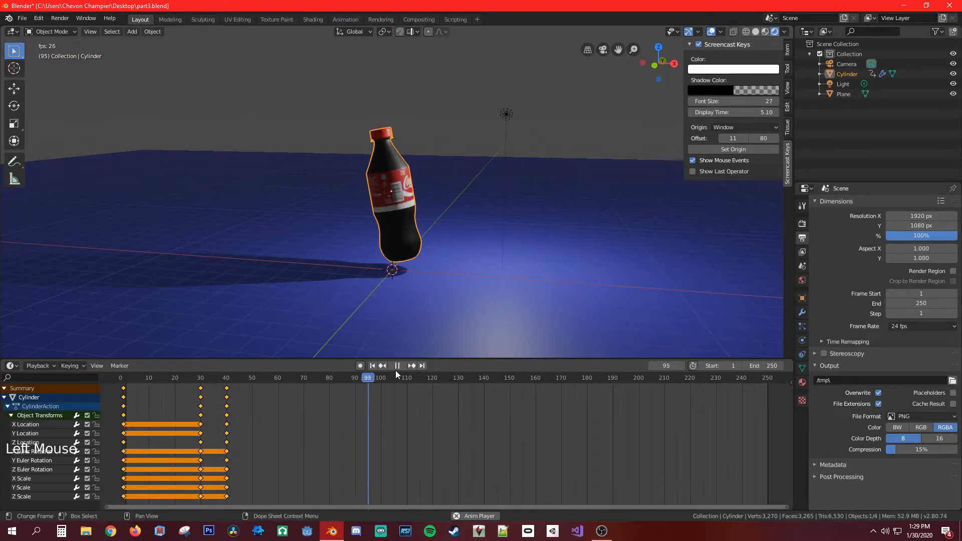
click(397, 367)
Go to frame 65 and, in front orthographic view, move the bottle upward toward negative X and tip it nearly horizontal.
drag(392, 379, 290, 380)
middle_drag(356, 353, 374, 200)
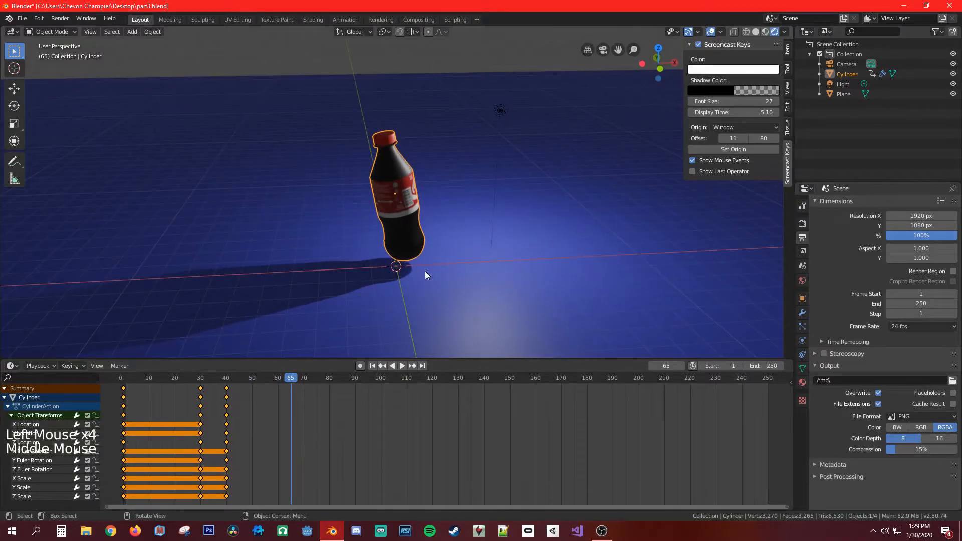
middle_drag(428, 230, 403, 202)
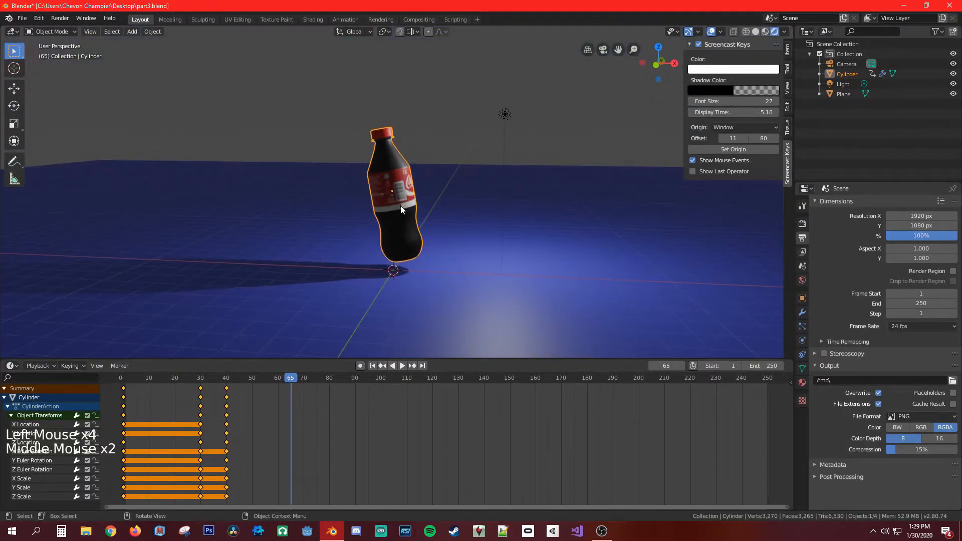
key(KP_1)
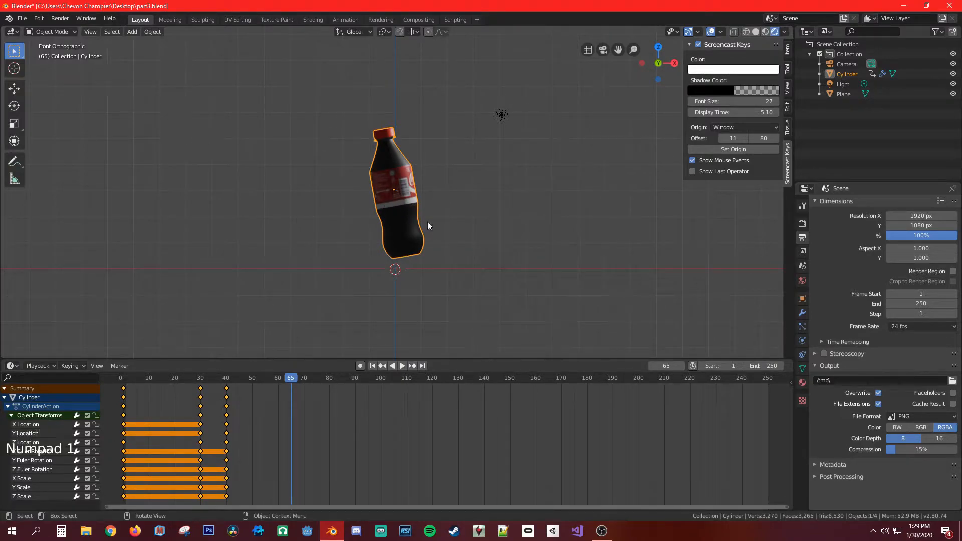
middle_drag(443, 195, 392, 191)
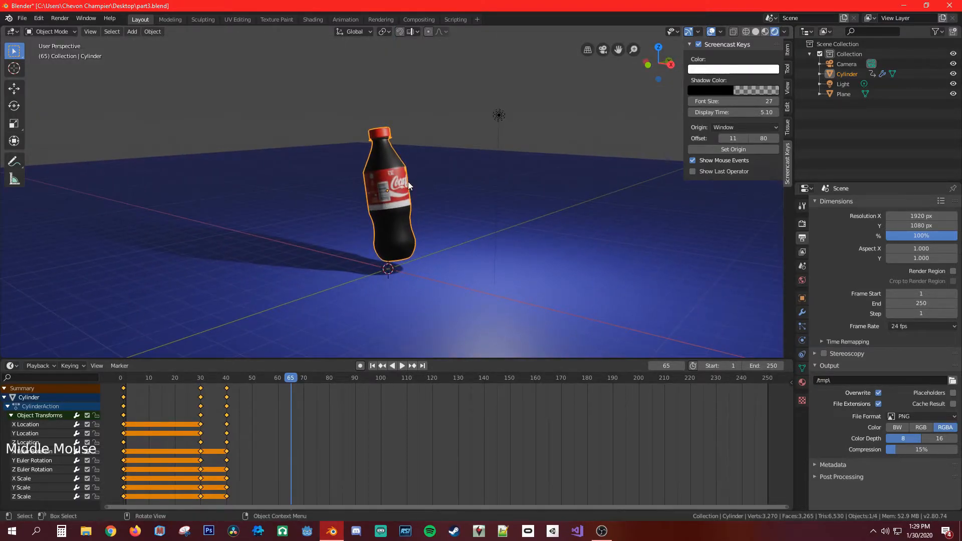
middle_drag(329, 221, 405, 242)
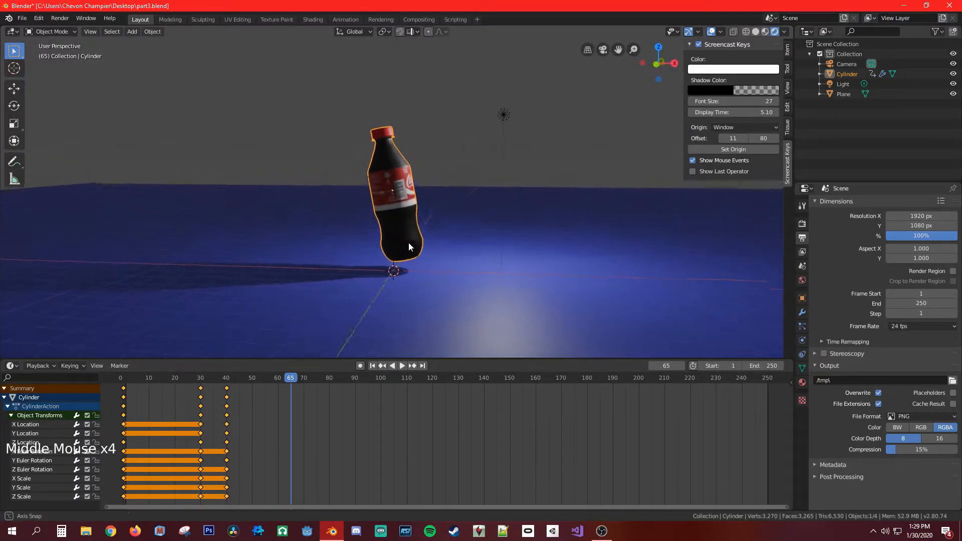
scroll(413, 240, up, 1)
key(KP_1)
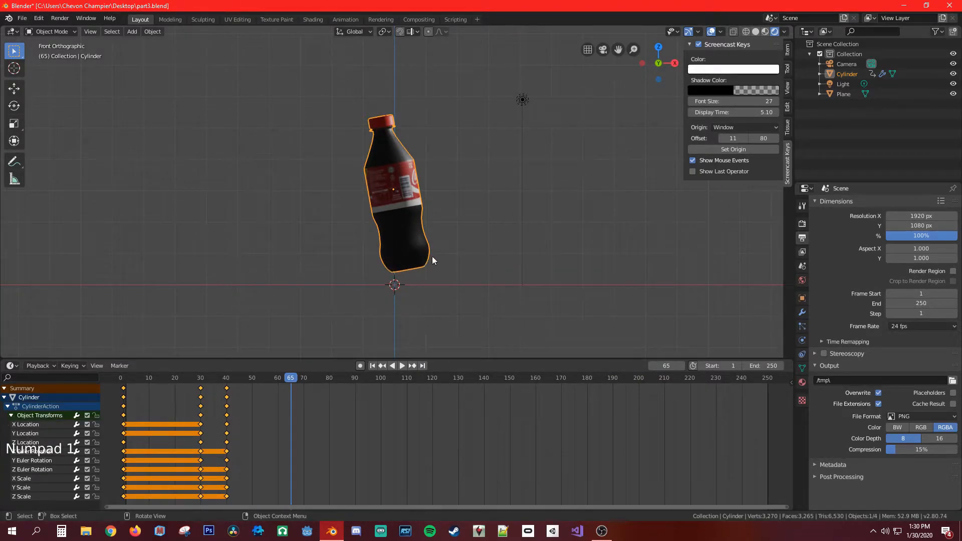
key(g)
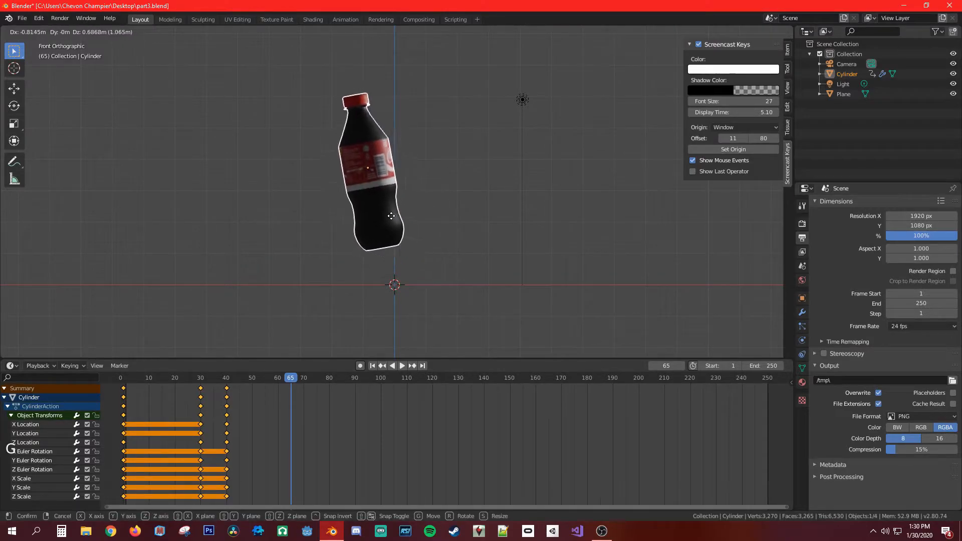
click(309, 213)
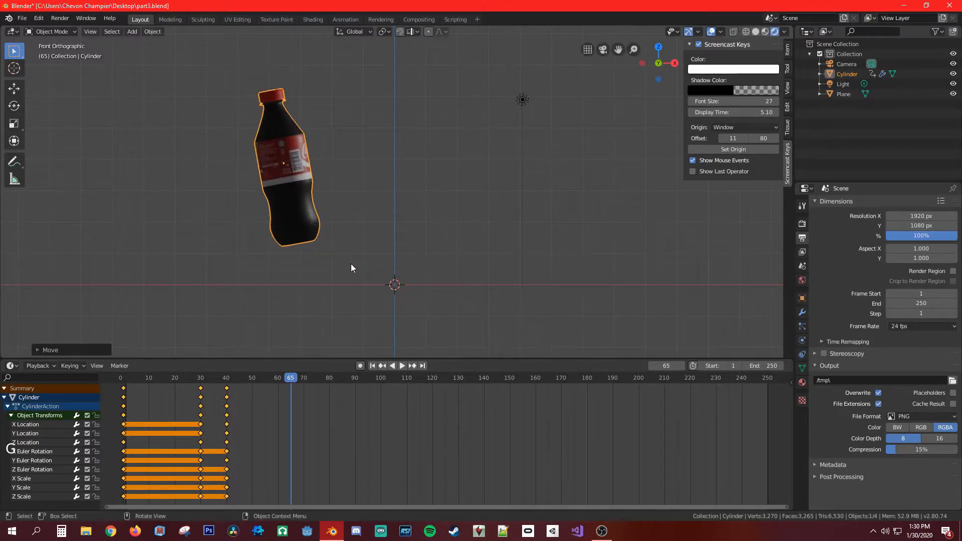
key(r)
click(366, 169)
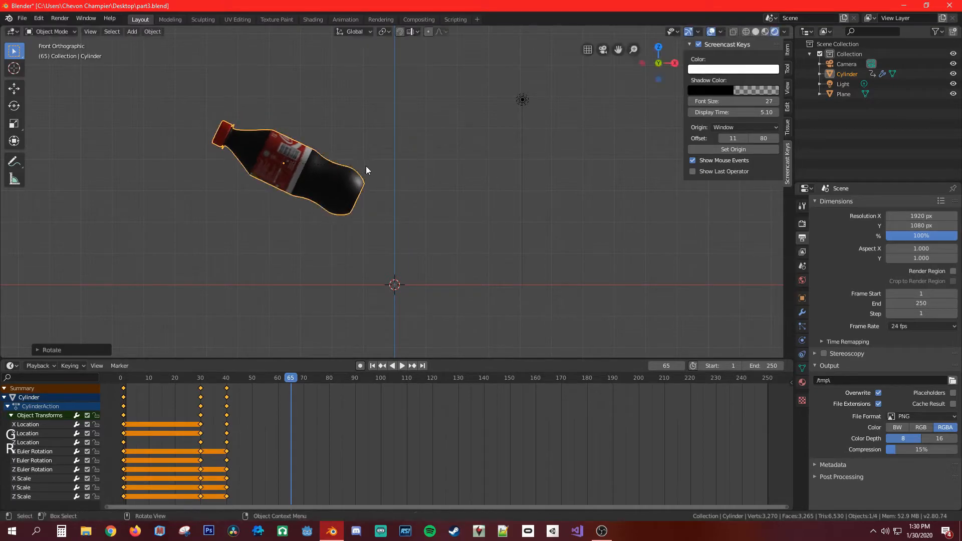
Move the tipped bottle about 1.5 m farther toward negative X and insert a LocRotScale keyframe at frame 65.
key(g)
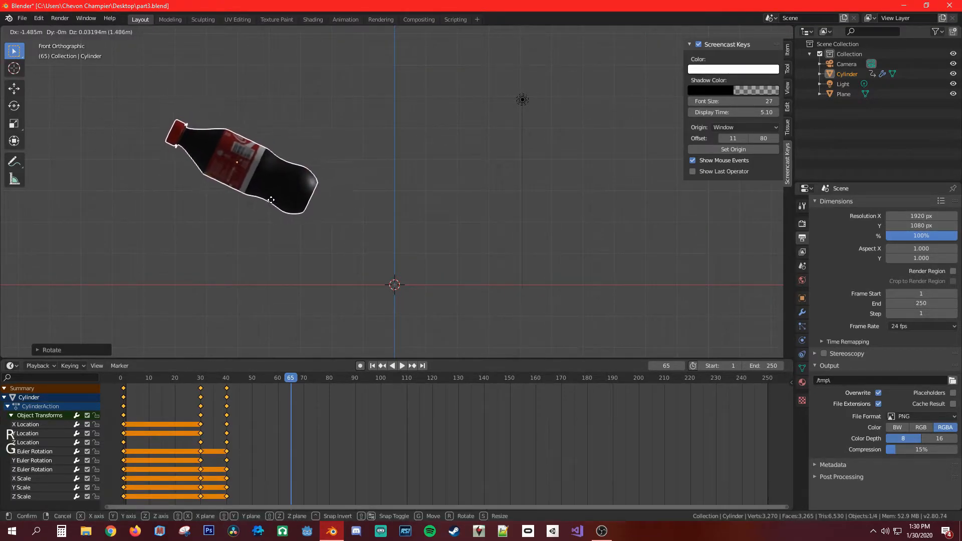
click(270, 203)
key(i)
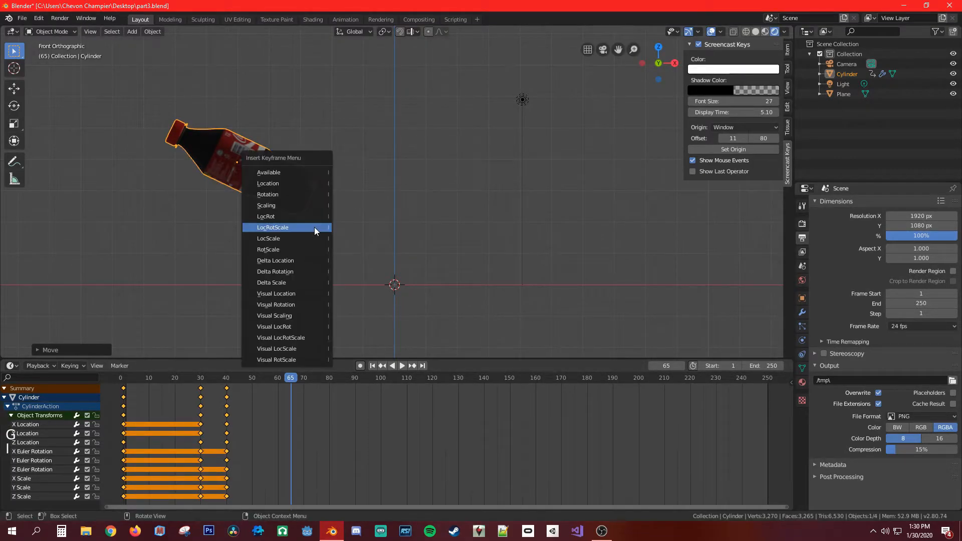
click(314, 227)
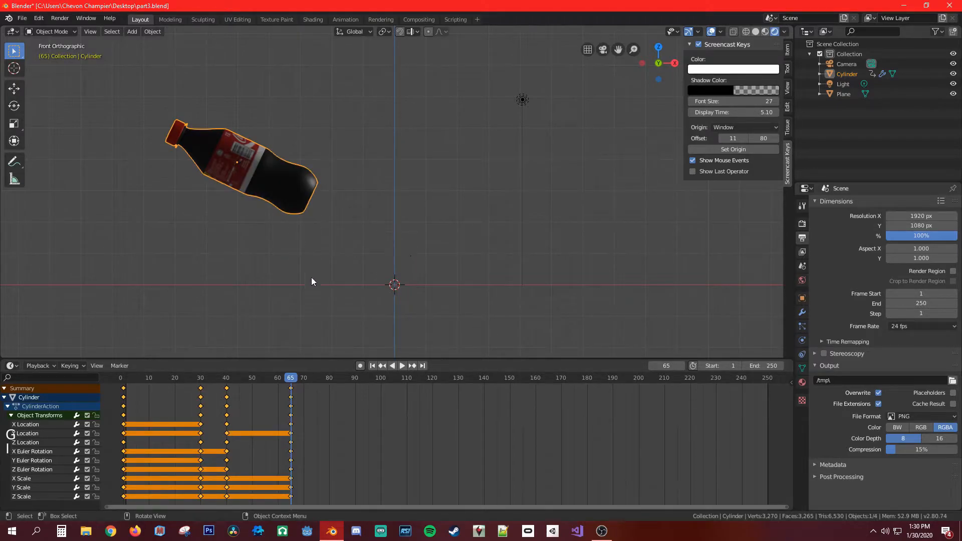
Play the animation from frame 0 in front view to check the bottle's drop, bounce and tumble.
drag(286, 378, 121, 360)
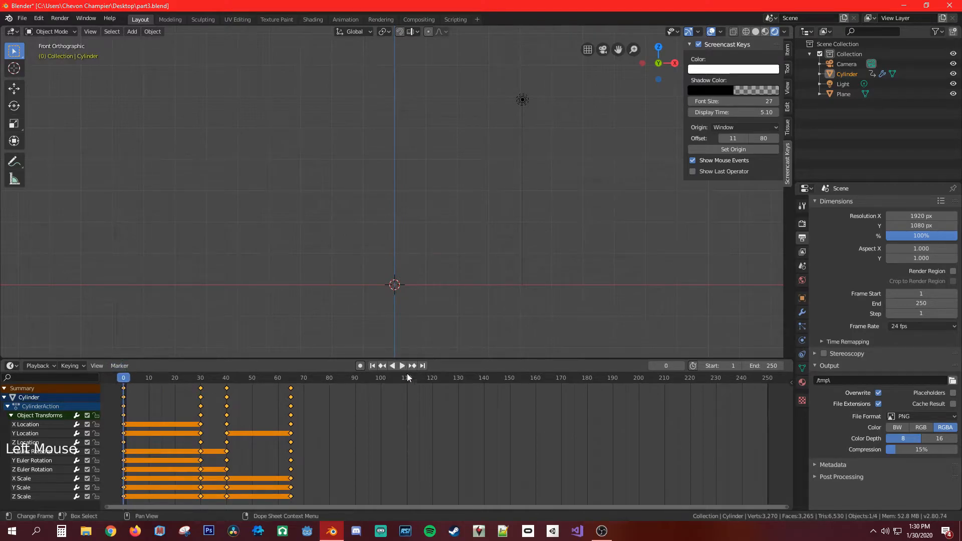
click(405, 365)
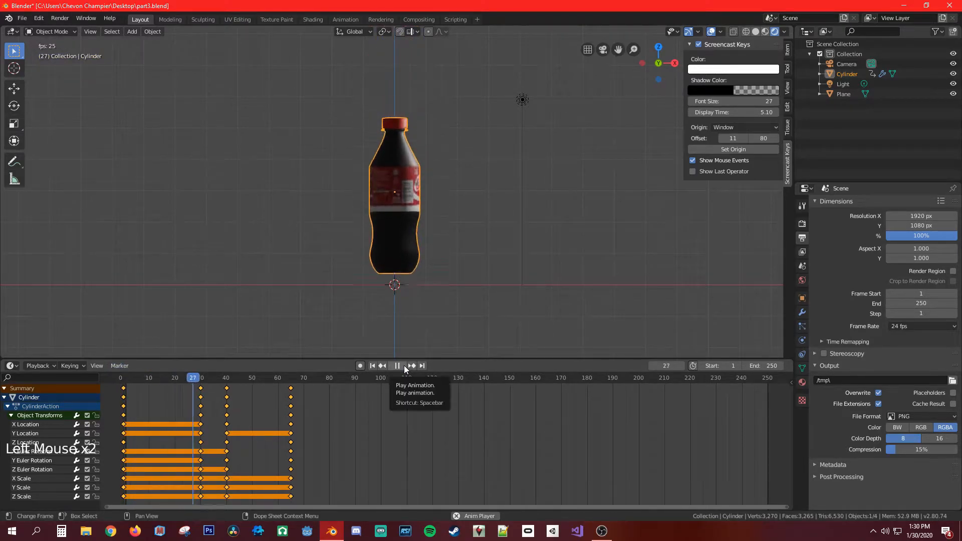
click(400, 365)
Go back to frame 40 and move the bottle about 1.1 m toward negative X.
drag(353, 380, 227, 380)
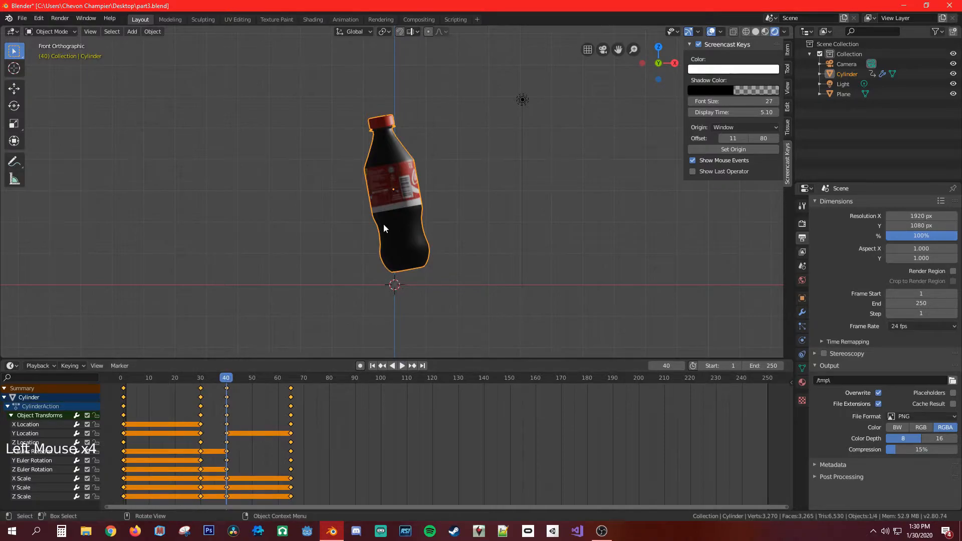
key(g)
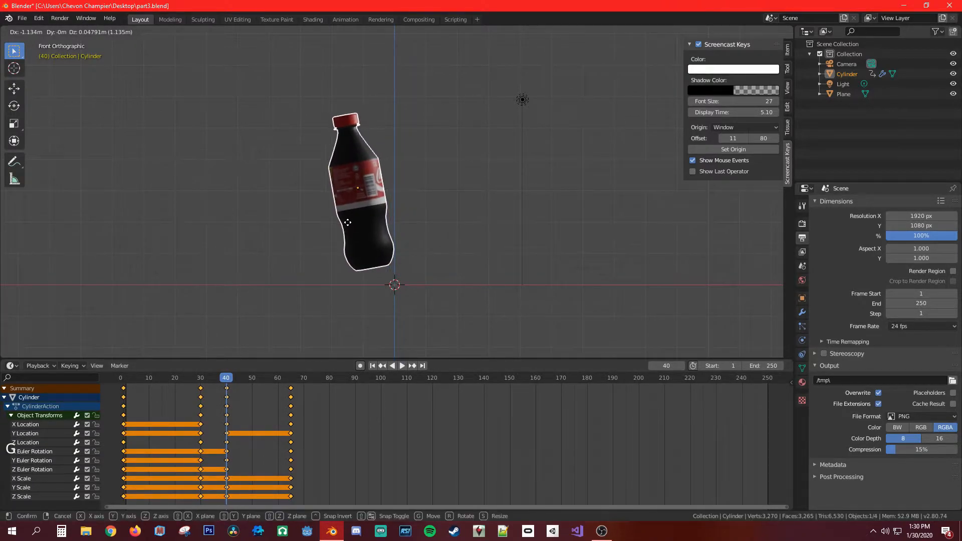
click(348, 222)
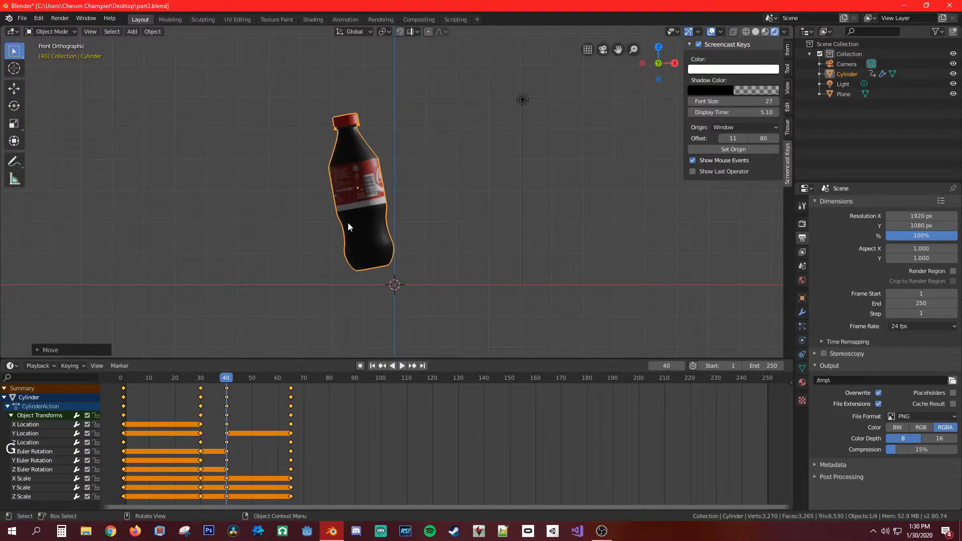
Keyframe the bottle's shifted pose at frame 40 and play the animation from around frame 20 to check it.
key(i)
click(348, 223)
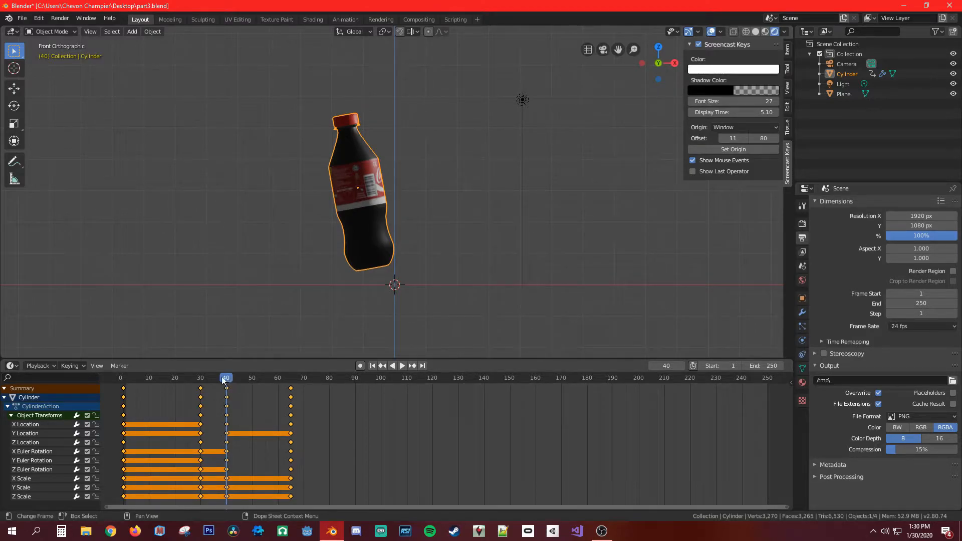
click(172, 378)
key(space)
At frame 80, move the bottle about 3.6 m toward negative X and 2.2 m down, and rotate it to horizontal.
drag(172, 378, 330, 396)
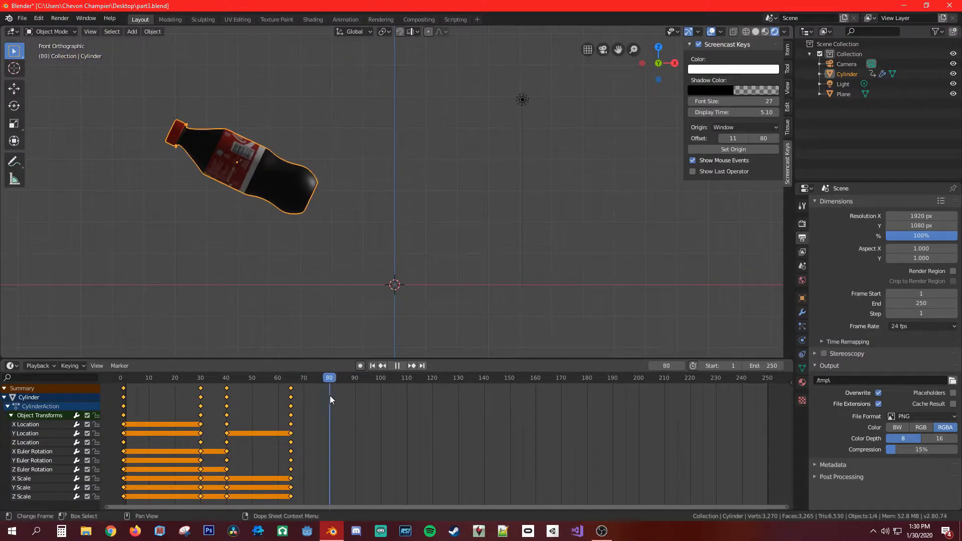
key(g)
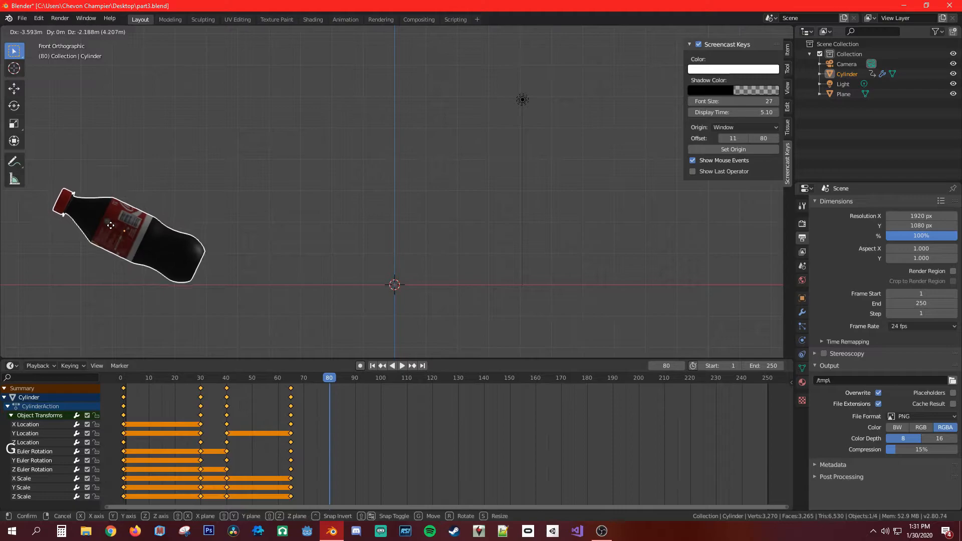
click(110, 227)
key(r)
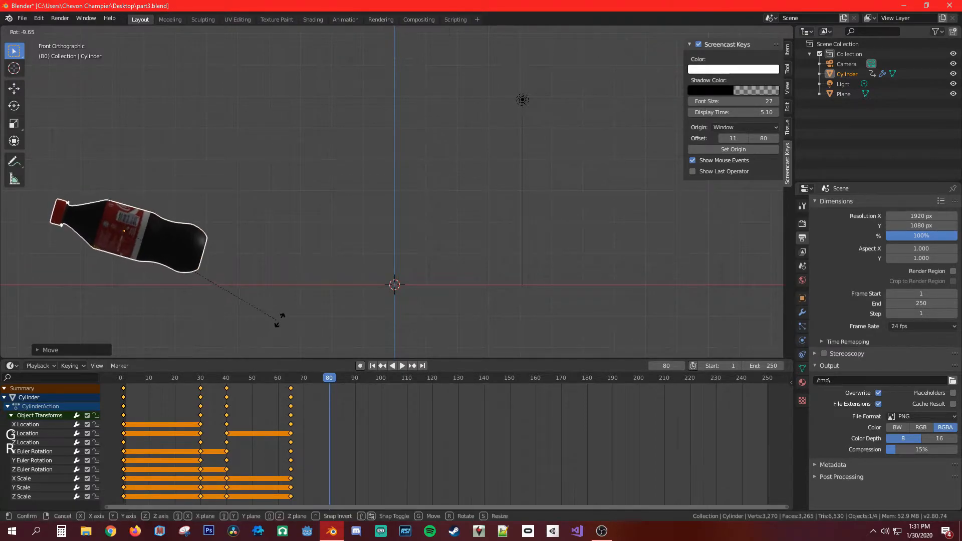
click(310, 274)
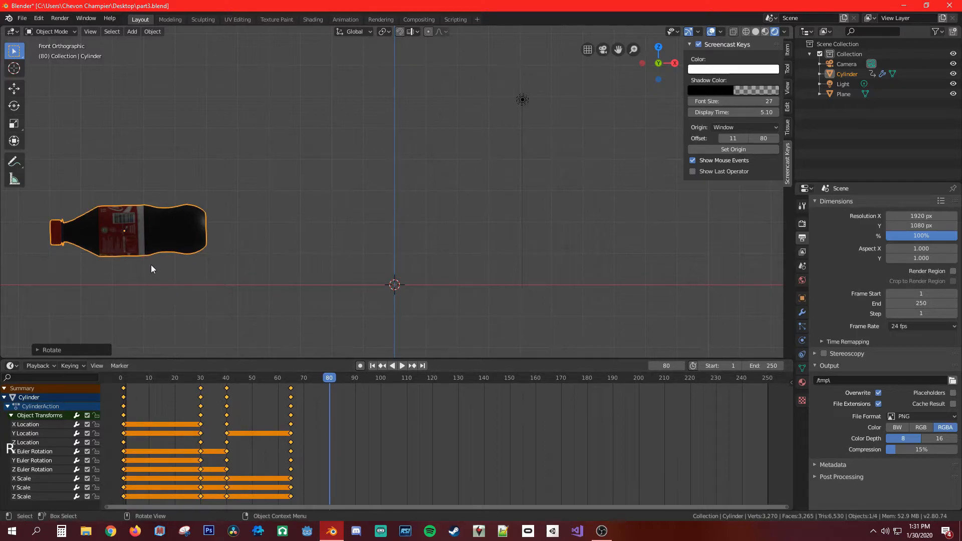
Lower the horizontal bottle onto the ground line, slightly farther toward negative X, and insert a LocRotScale keyframe at frame 80.
key(g)
click(118, 296)
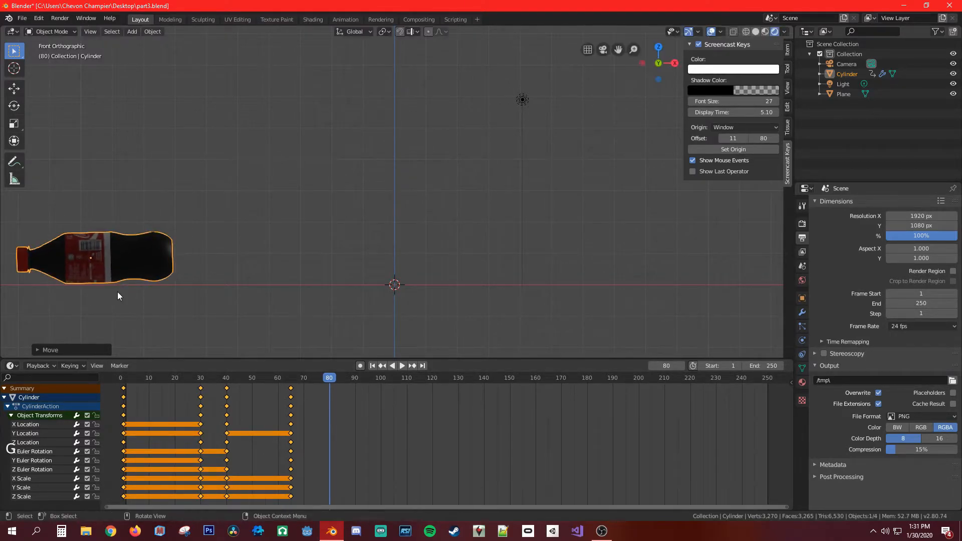
key(i)
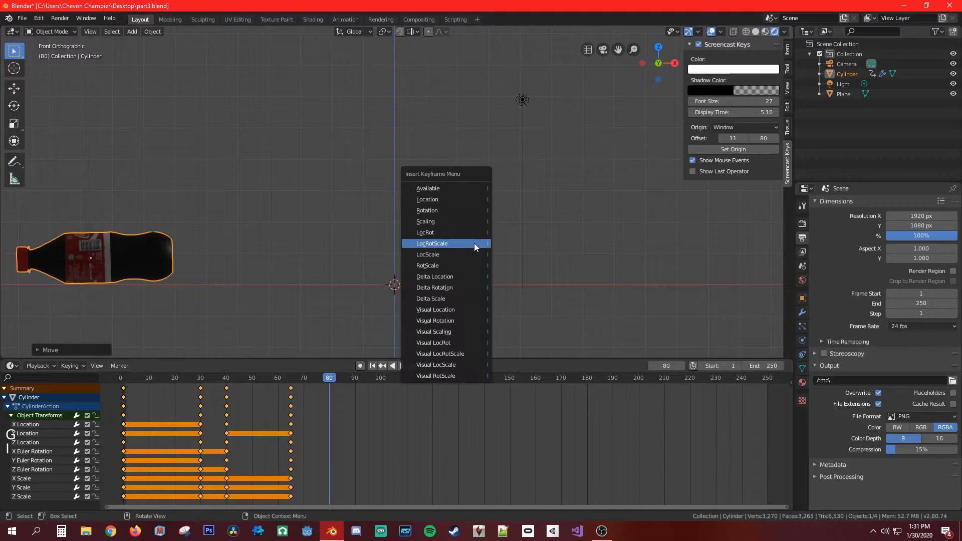
click(474, 244)
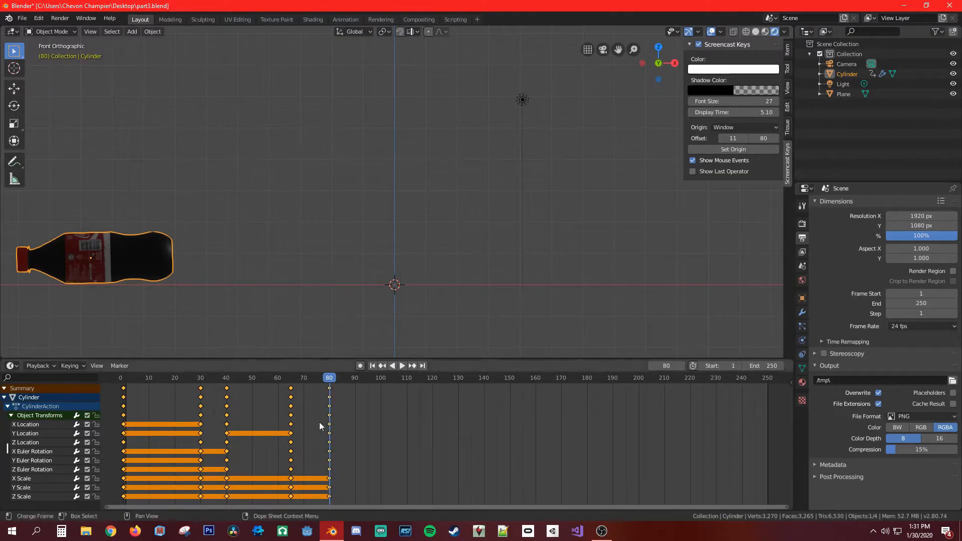
Play the animation from frame 0 in front view past frame 80, and return to frame 0.
drag(335, 379, 125, 384)
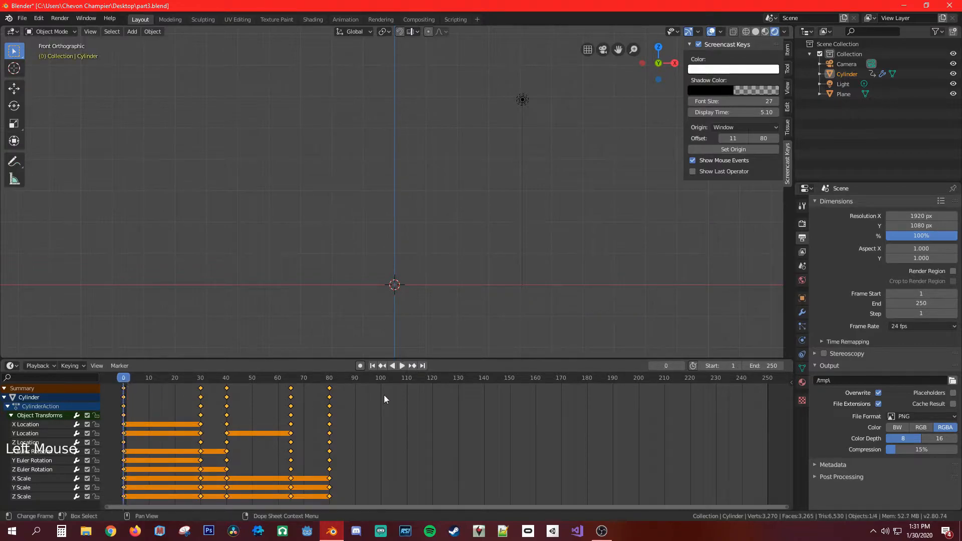
click(402, 365)
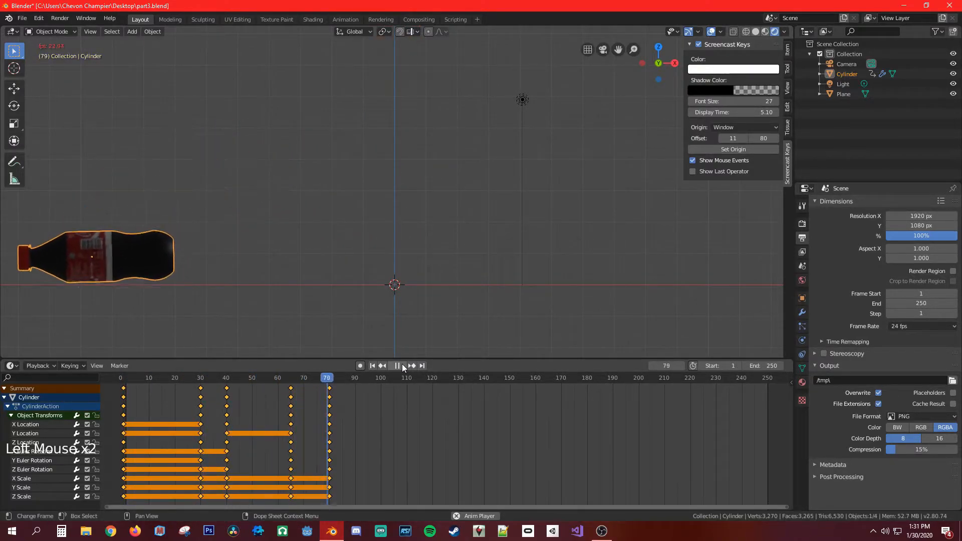
click(397, 366)
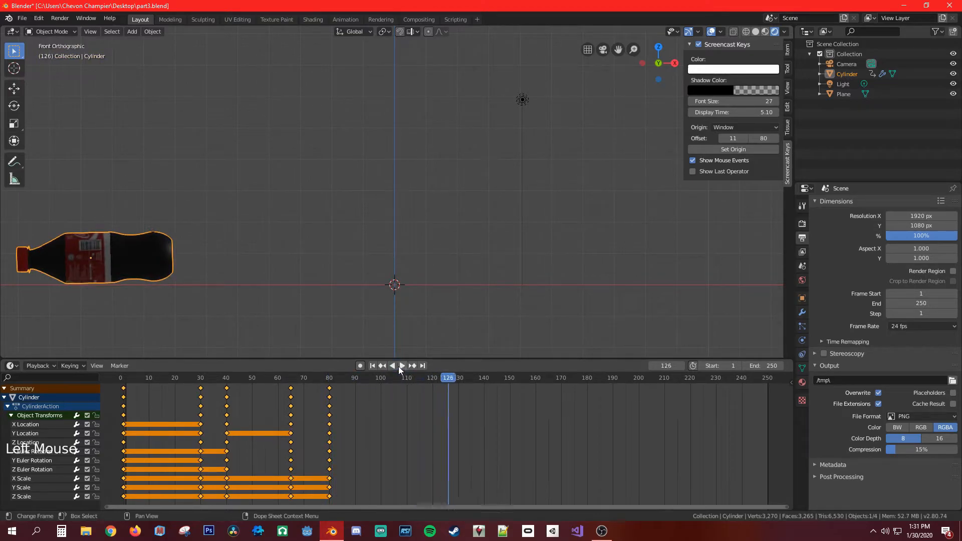
drag(432, 379, 123, 380)
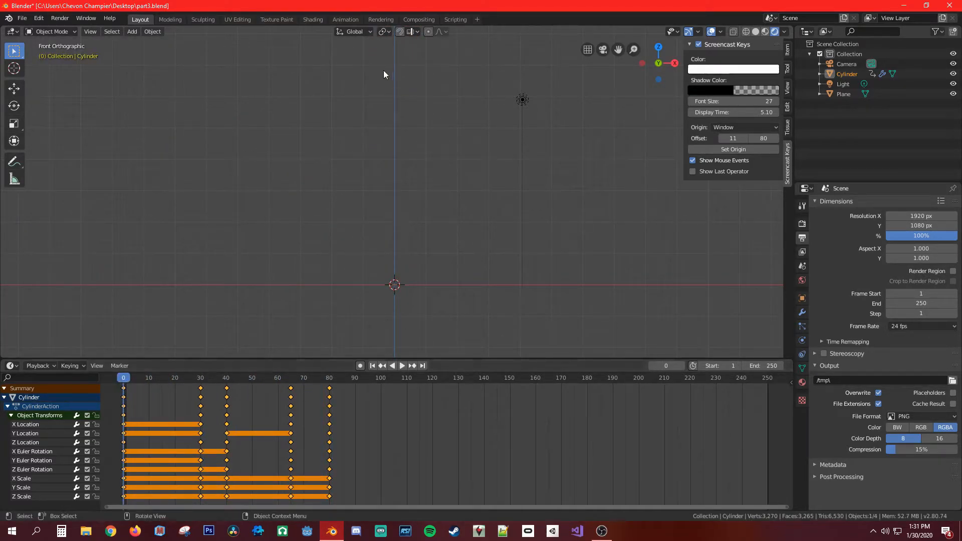
Examine the bottle's starting position above the ground plane at frame 0 in front and perspective views.
scroll(414, 215, down, 9)
scroll(414, 214, up, 1)
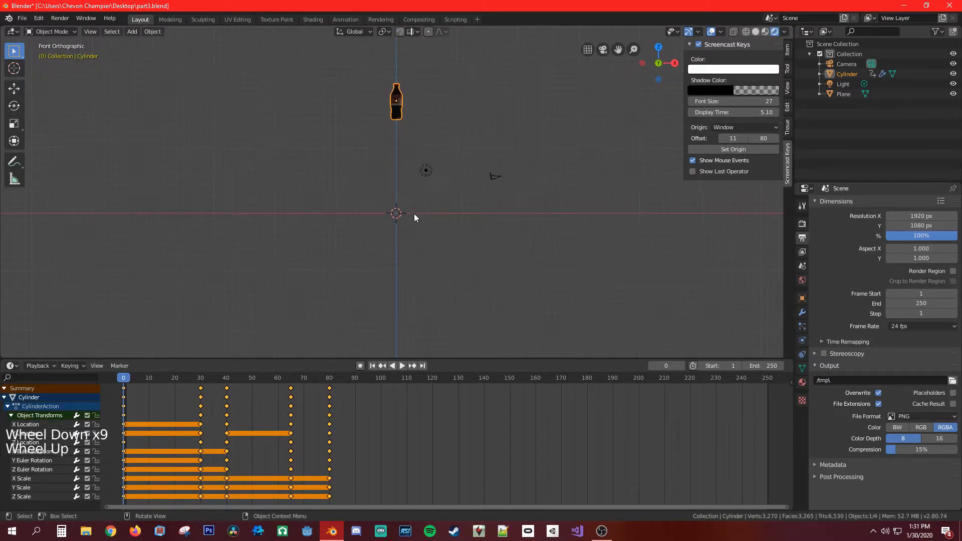
shift+middle_drag(416, 219, 440, 226)
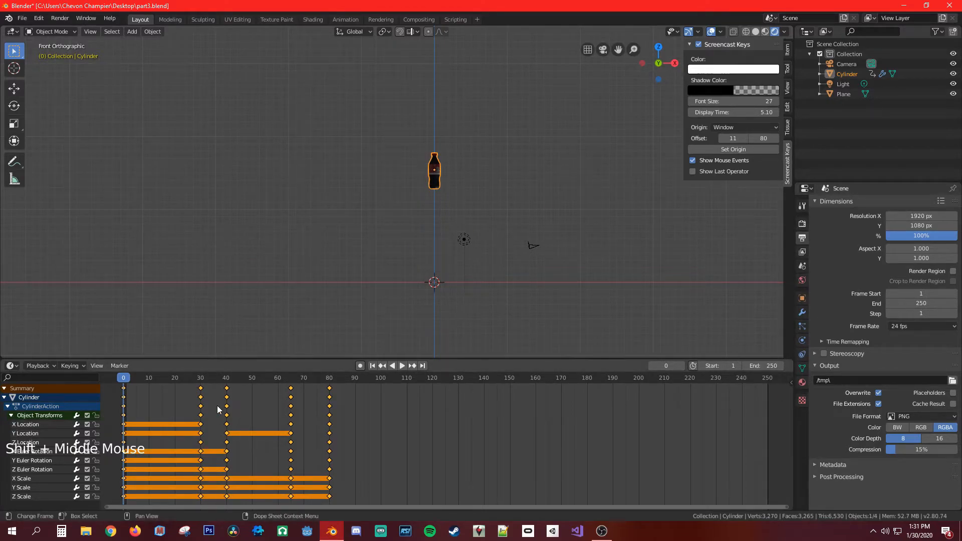
scroll(473, 350, up, 1)
middle_drag(473, 350, 416, 270)
scroll(411, 301, down, 3)
scroll(413, 302, up, 6)
scroll(414, 303, down, 1)
middle_drag(414, 303, 533, 221)
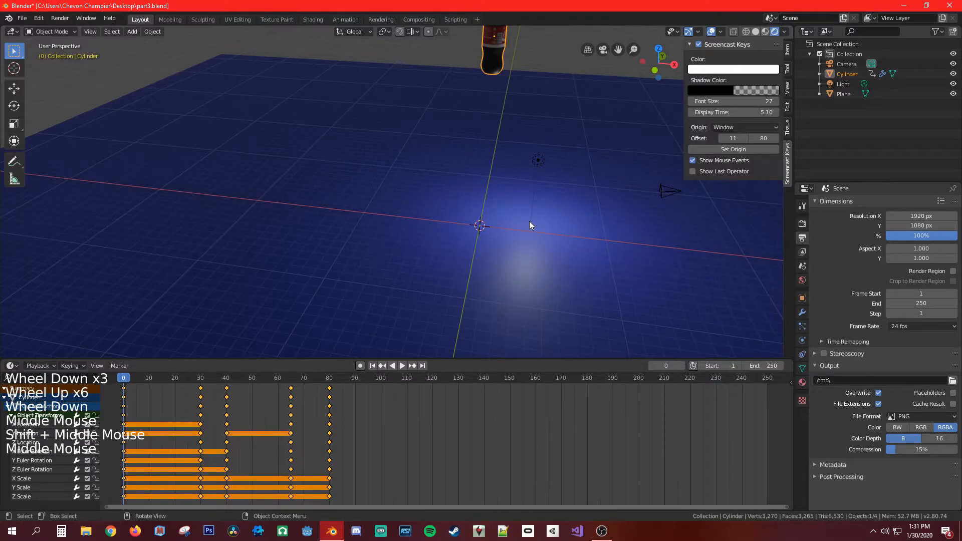
key(KP_1)
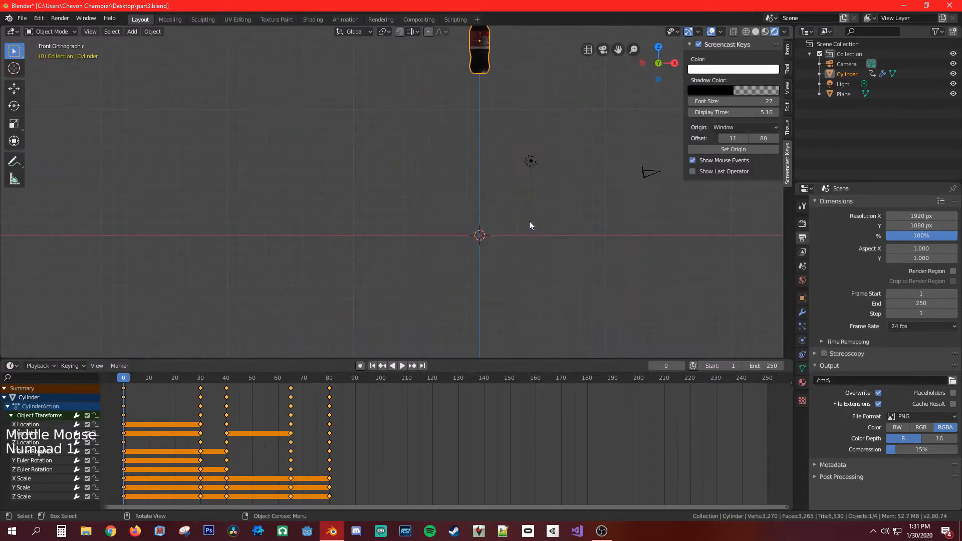
scroll(466, 236, down, 2)
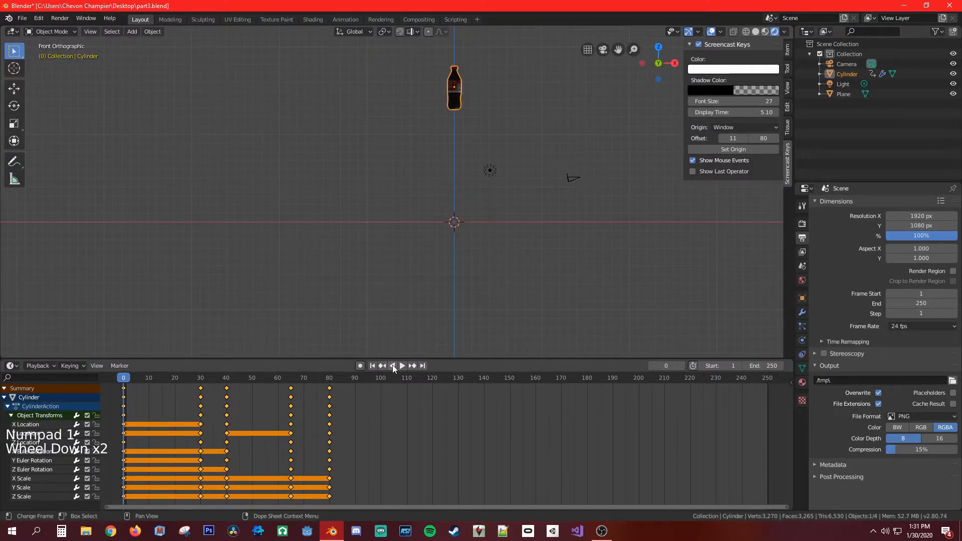
Play the animation through the camera from frame 8 to check how the bottle's drop and tumble are framed.
mouse_move(127, 380)
mouse_down()
mouse_move(293, 392)
mouse_move(141, 384)
mouse_up()
middle_drag(481, 235, 432, 237)
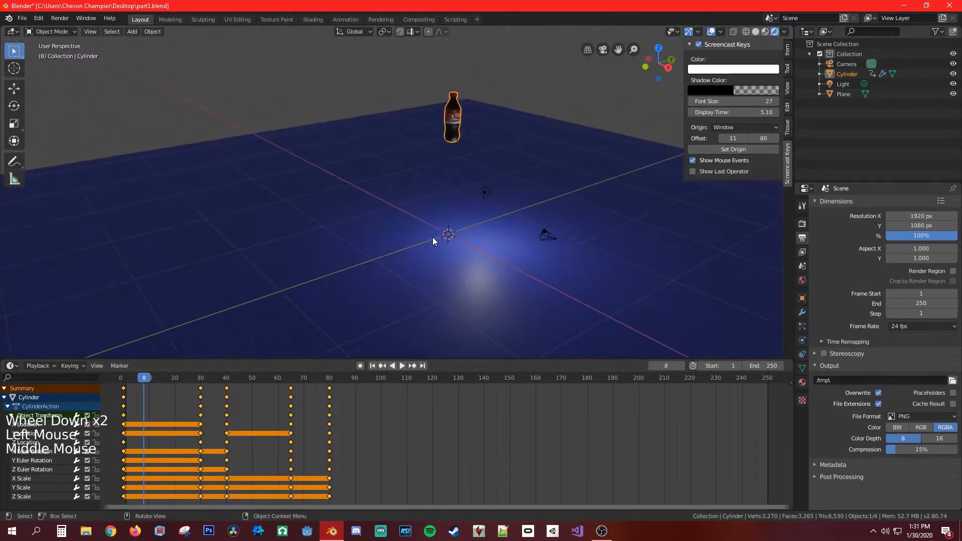
key(KP_0)
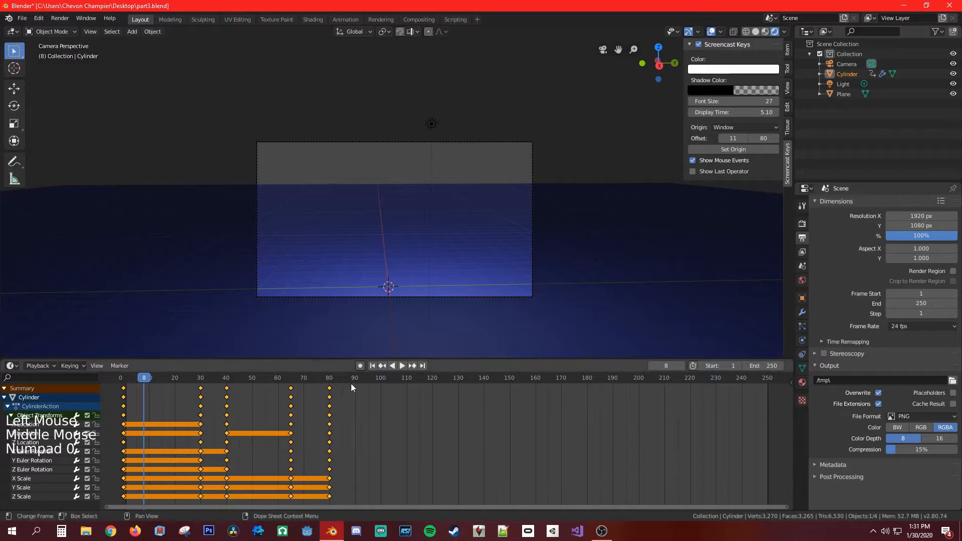
click(402, 366)
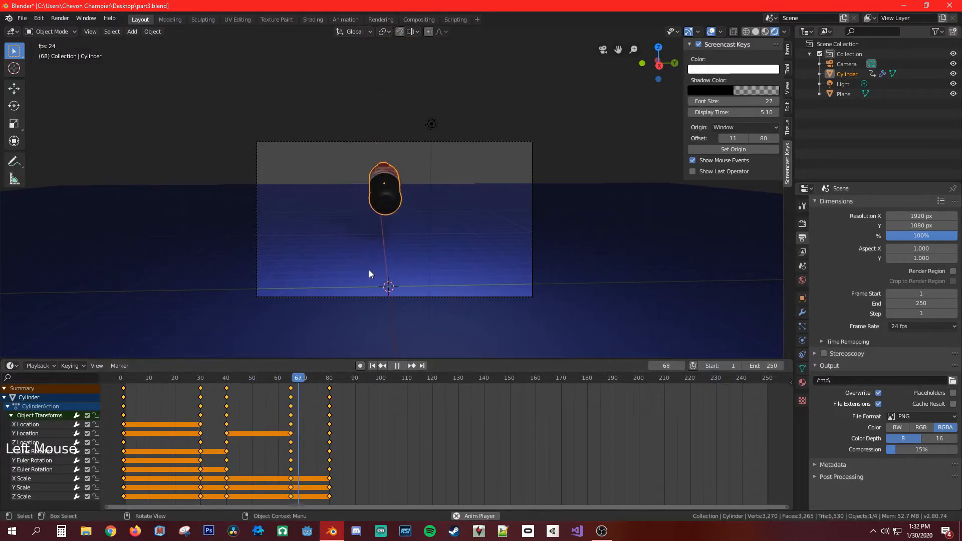
click(397, 366)
Set up a perspective view showing the fallen bottle and the world origin, and align the camera to that view.
scroll(429, 243, down, 5)
middle_drag(429, 241, 390, 259)
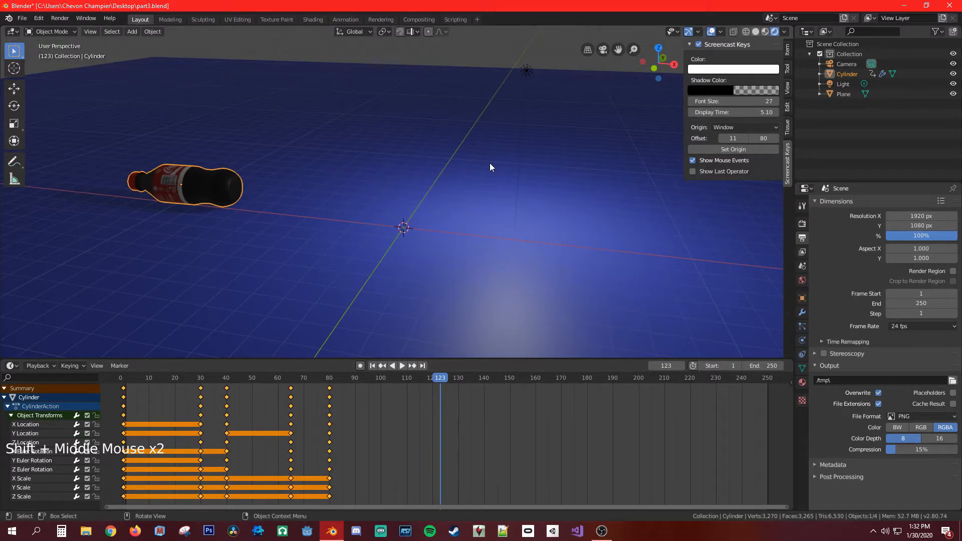
key(ctrl)
key(ctrl+alt)
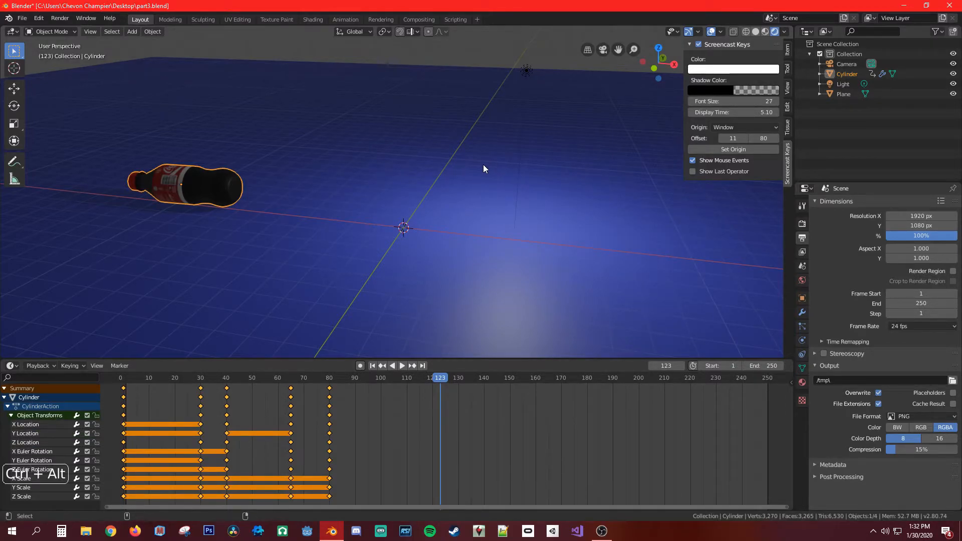
key(ctrl+alt+KP_0)
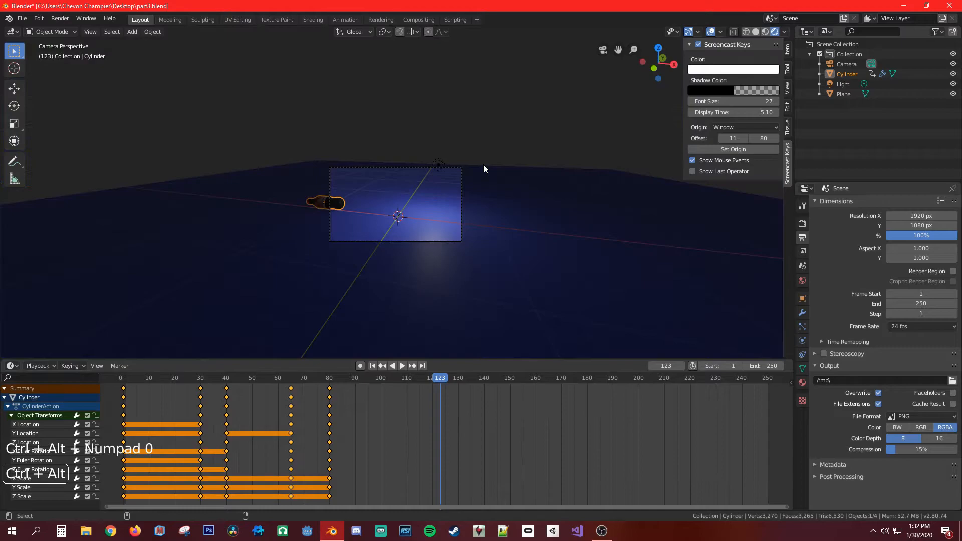
scroll(441, 221, up, 9)
scroll(434, 227, down, 4)
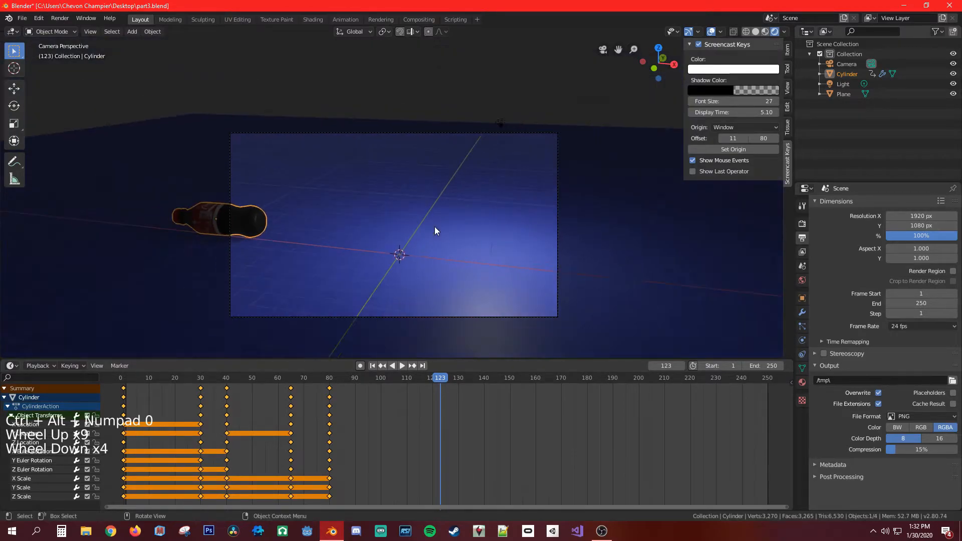
scroll(434, 226, up, 3)
mouse_move(435, 230)
shift+middle_down()
mouse_move(423, 185)
mouse_move(420, 216)
mouse_move(431, 218)
shift+middle_up()
scroll(420, 203, down, 5)
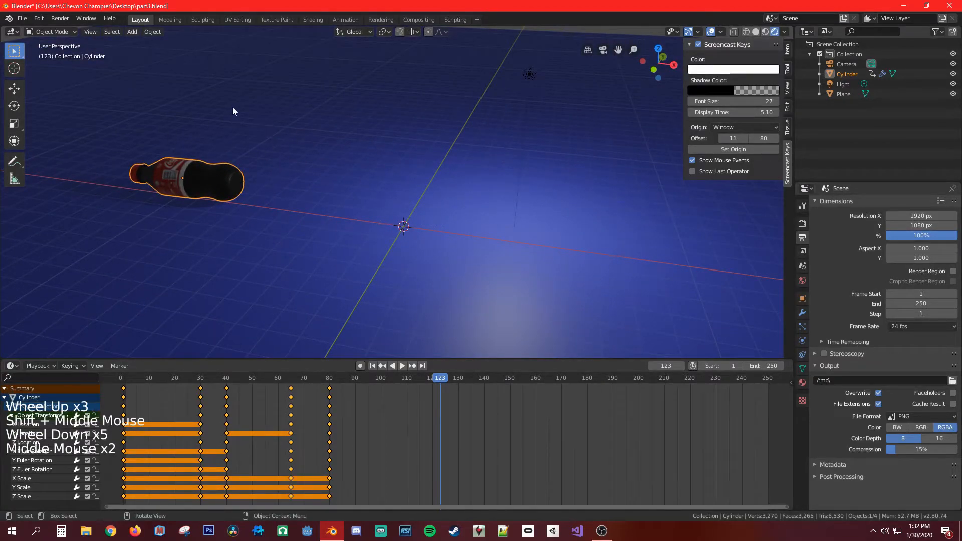
Search the commands for "camera" and look through the view commands to find Align Camera To View and its shortcut.
key(F3)
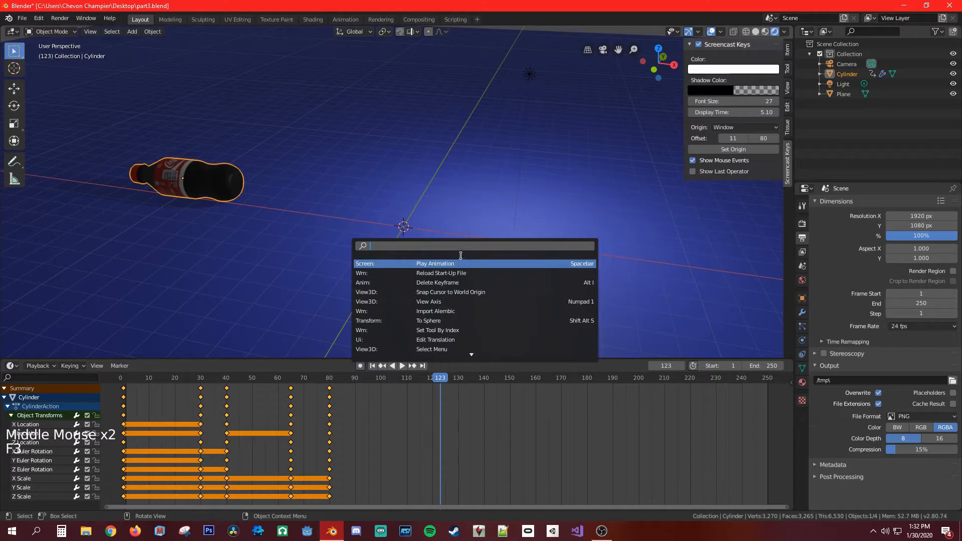
text(camera)
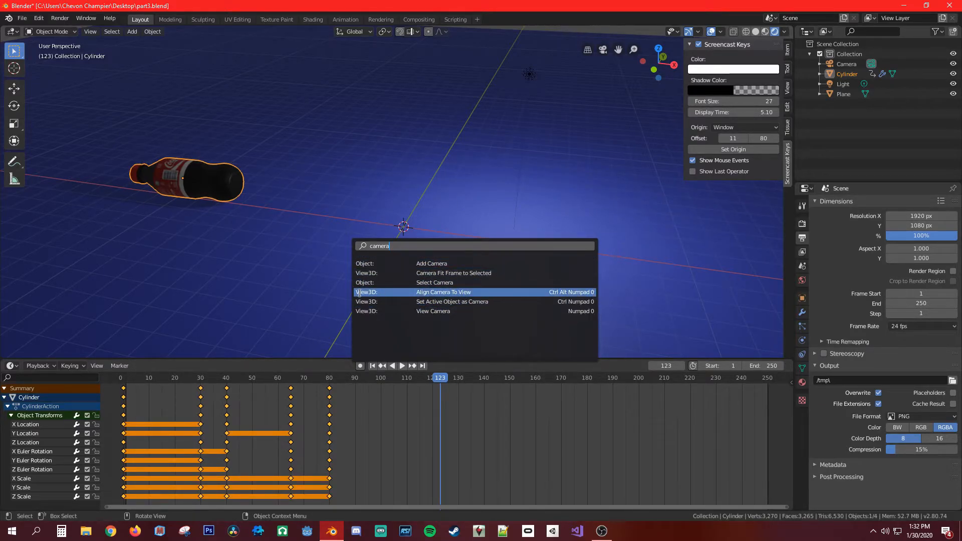
click(89, 32)
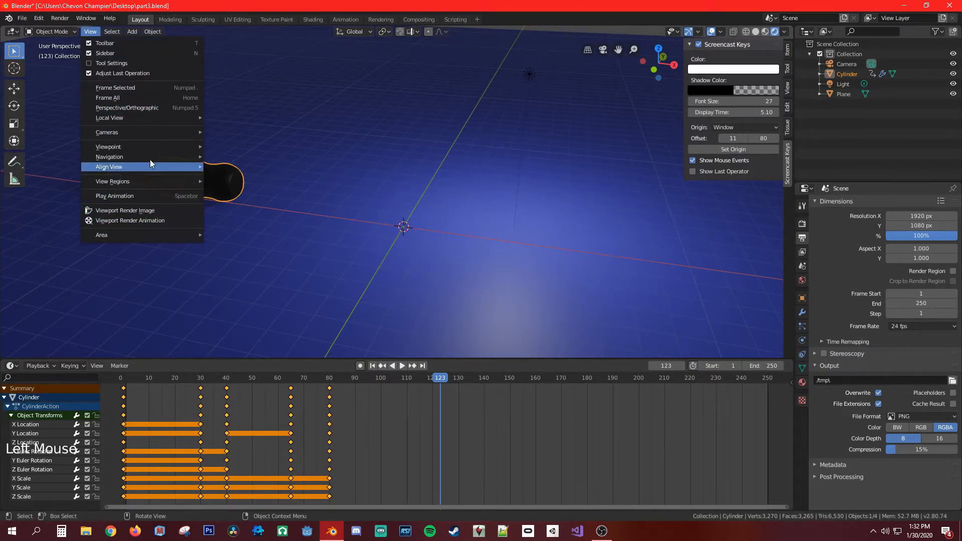
mouse_move(155, 151)
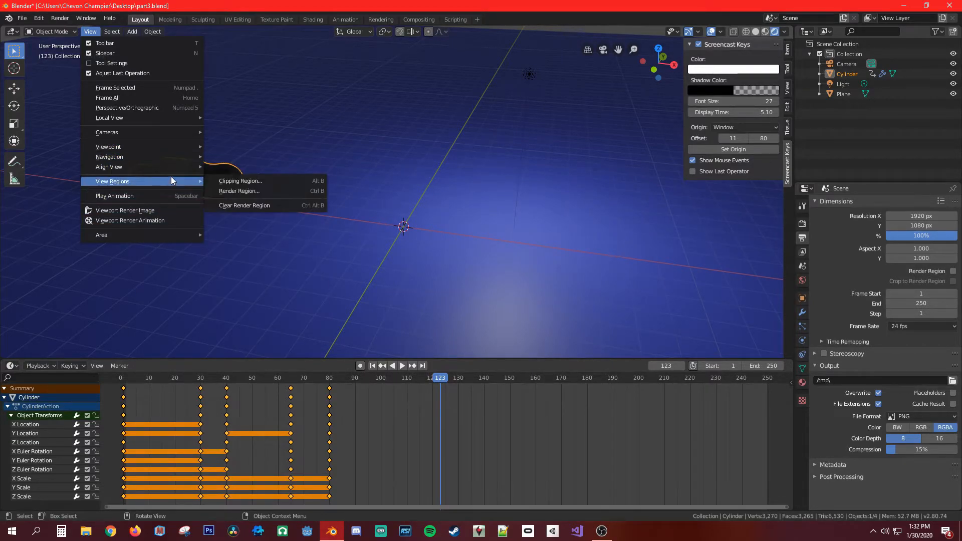
mouse_move(138, 239)
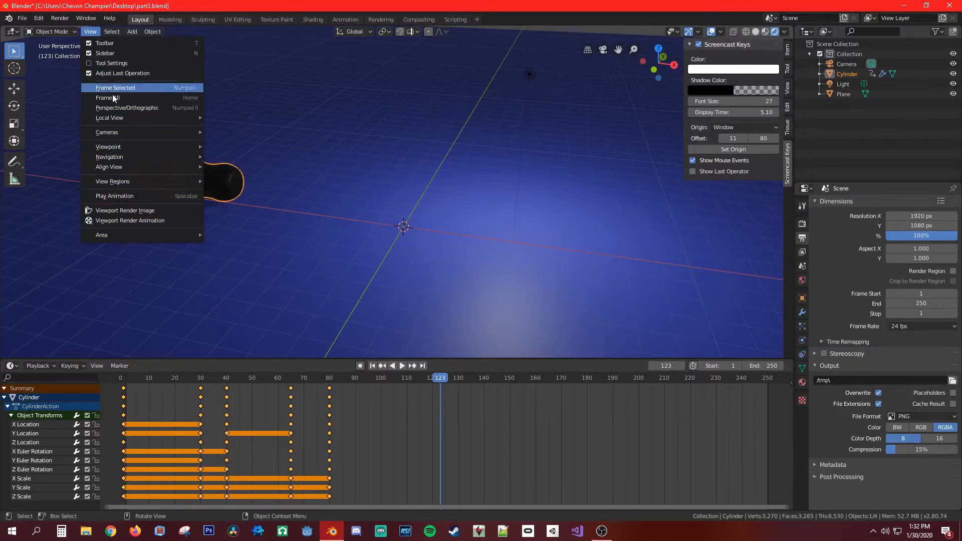
mouse_move(161, 131)
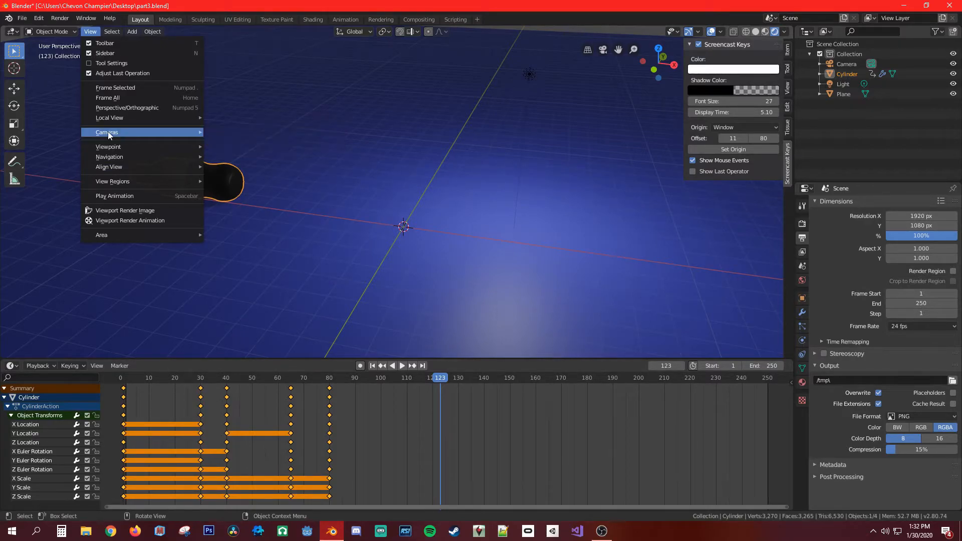
mouse_move(112, 35)
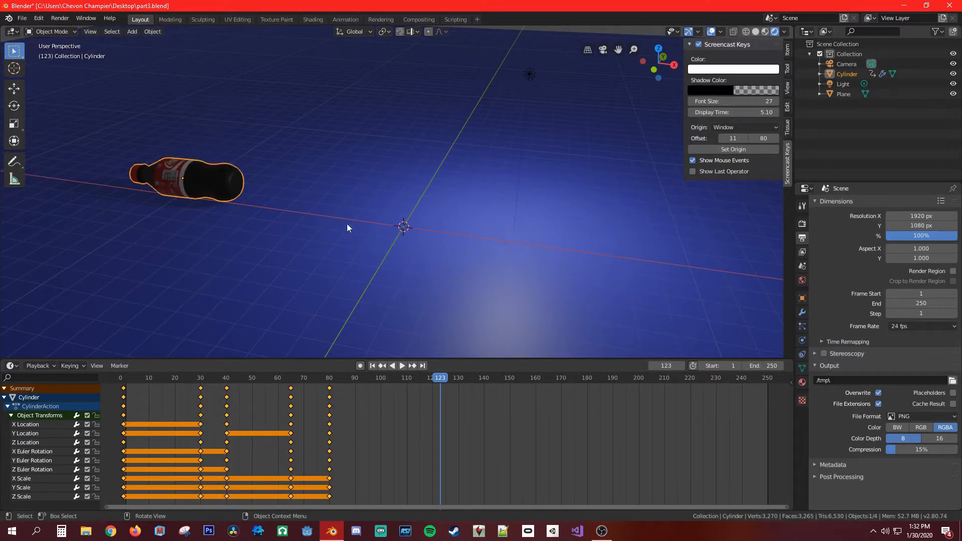
key(F3)
scroll(359, 208, down, 3)
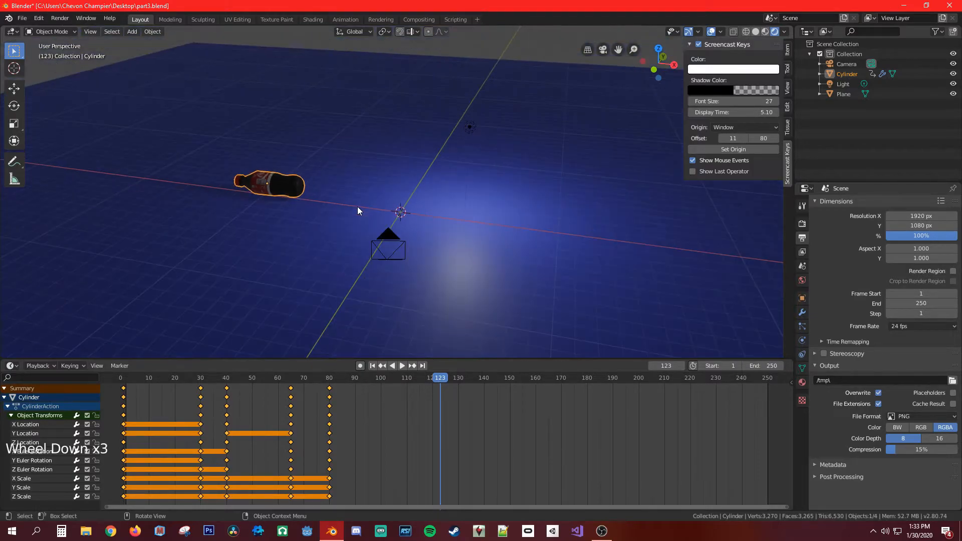
Look through the camera, play the animation briefly to check the fallen bottle's framing, and scrub back to frame 0.
key(KP_0)
scroll(411, 185, up, 7)
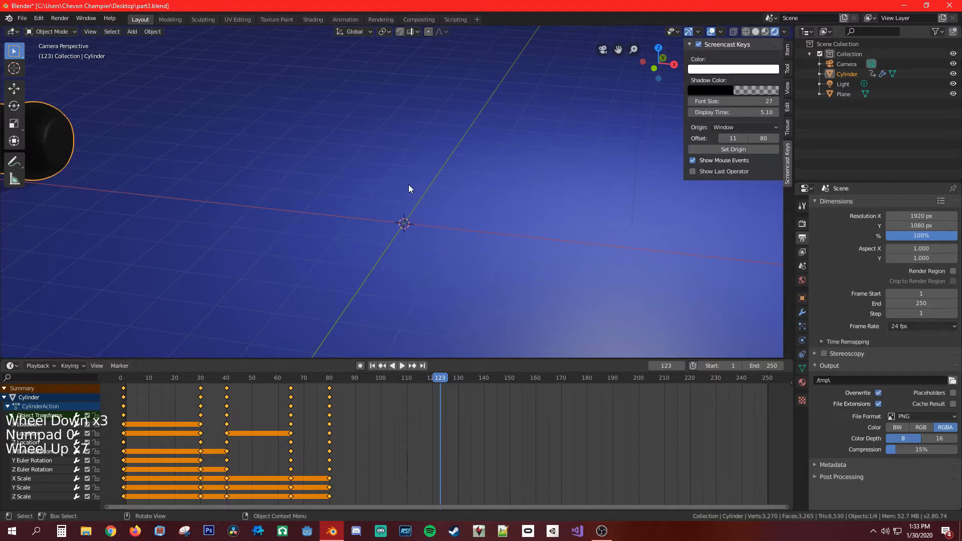
key(space)
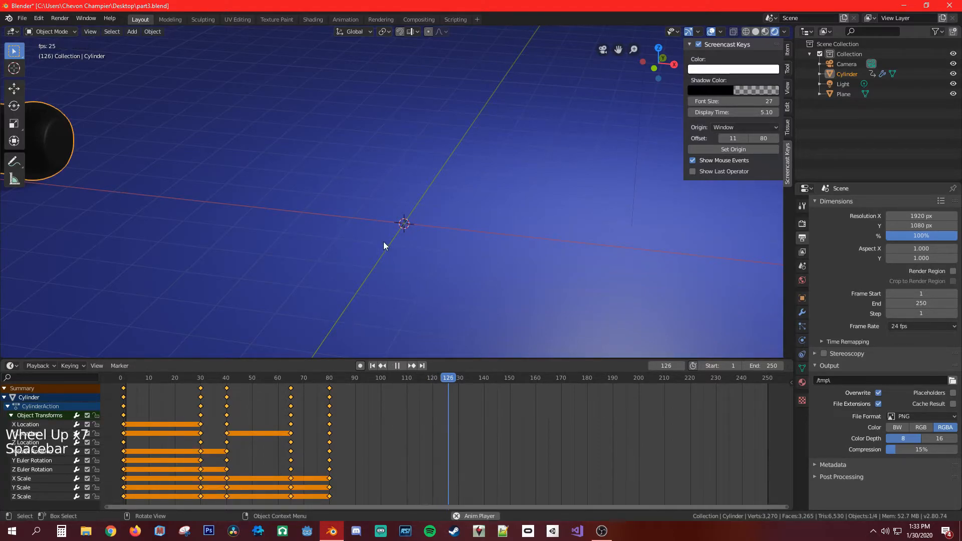
click(528, 378)
key(space)
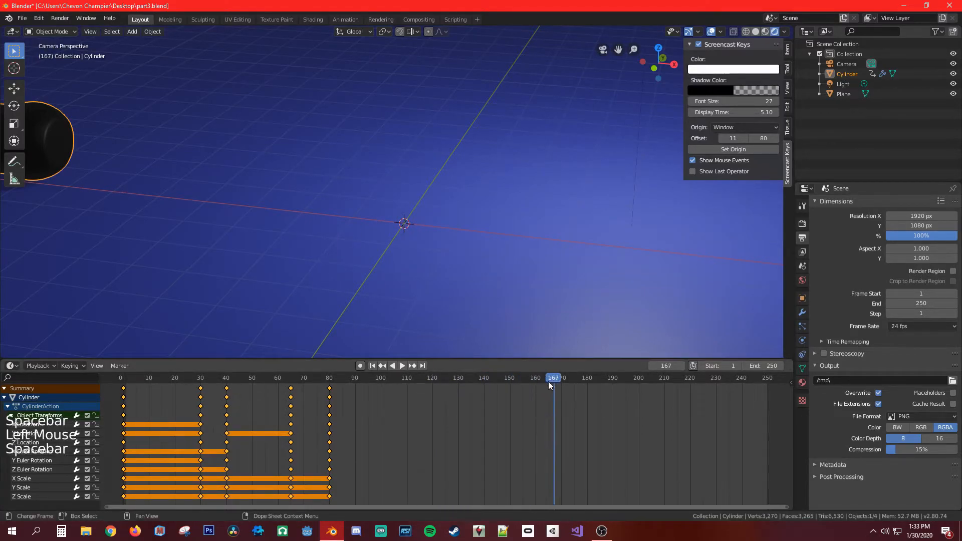
drag(552, 378, 122, 364)
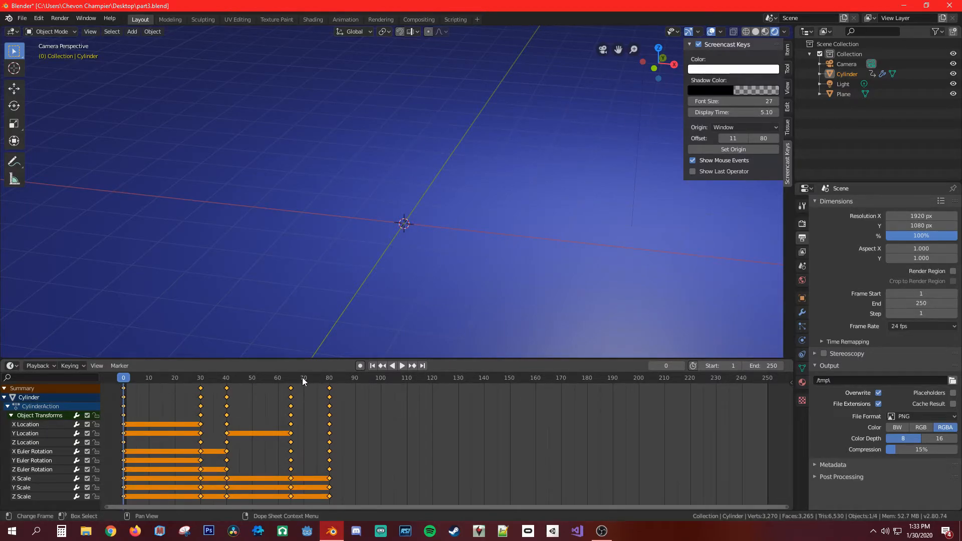
Go to the bottle's last keyframe at frame 80 and set the animation's end frame to 100.
click(329, 378)
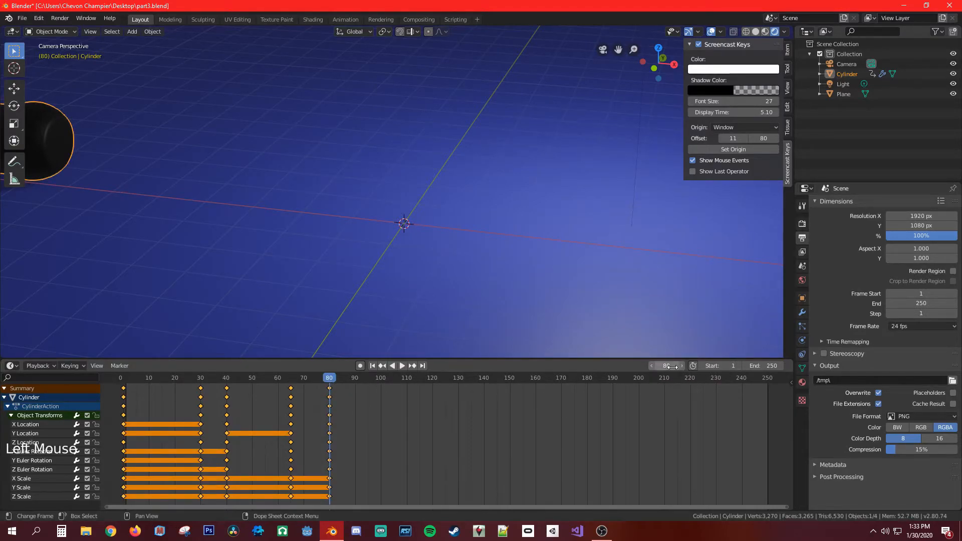
click(772, 367)
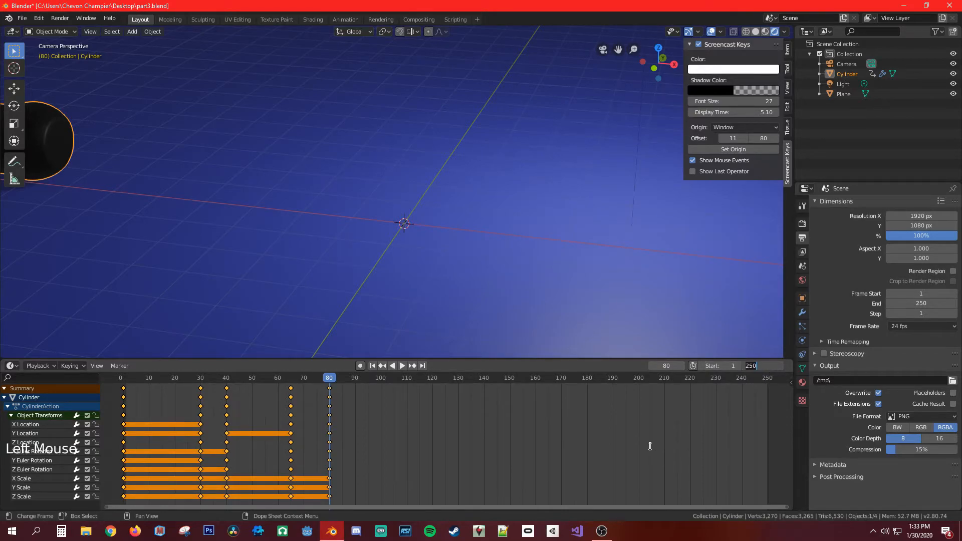
text(100)
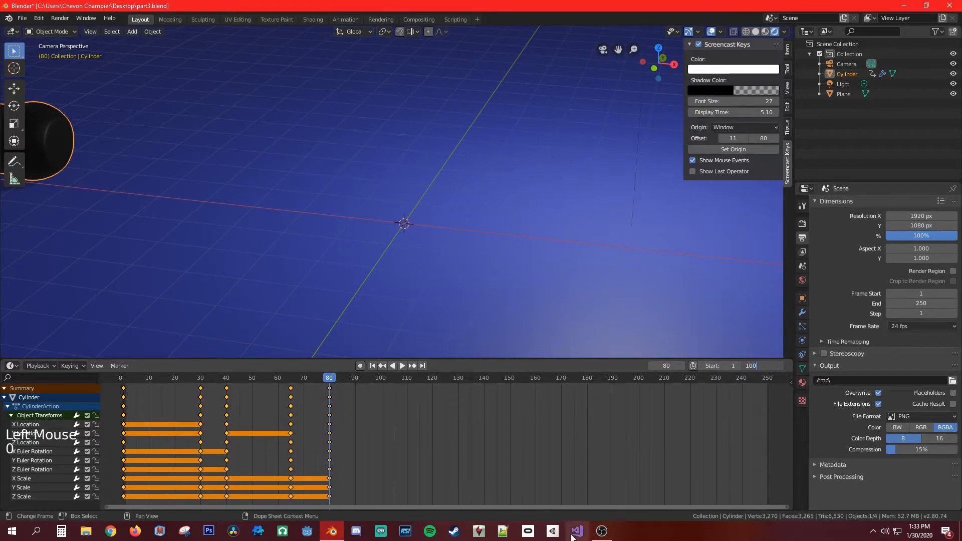
key(Return)
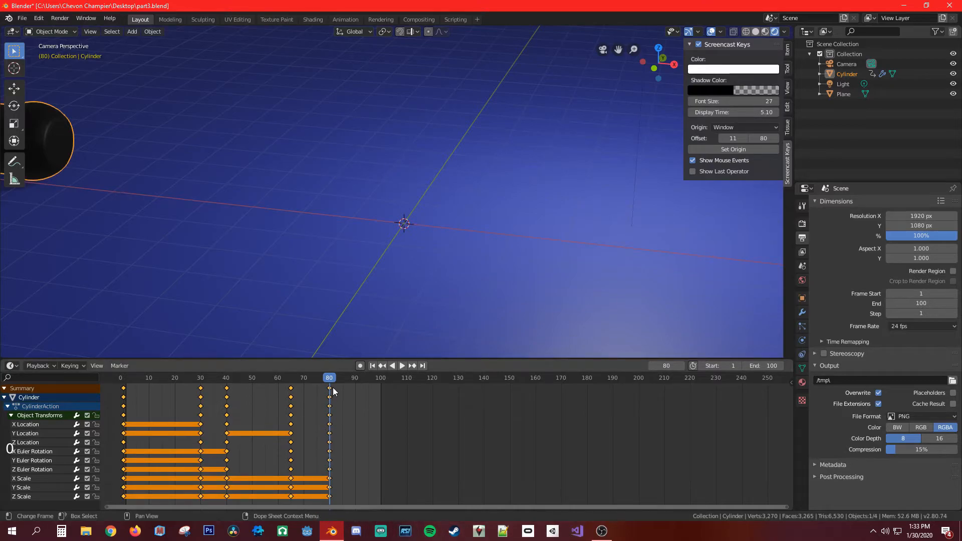
Play the animation from frame 0 through the camera to check whether the whole tumble stays in frame.
drag(333, 381, 124, 389)
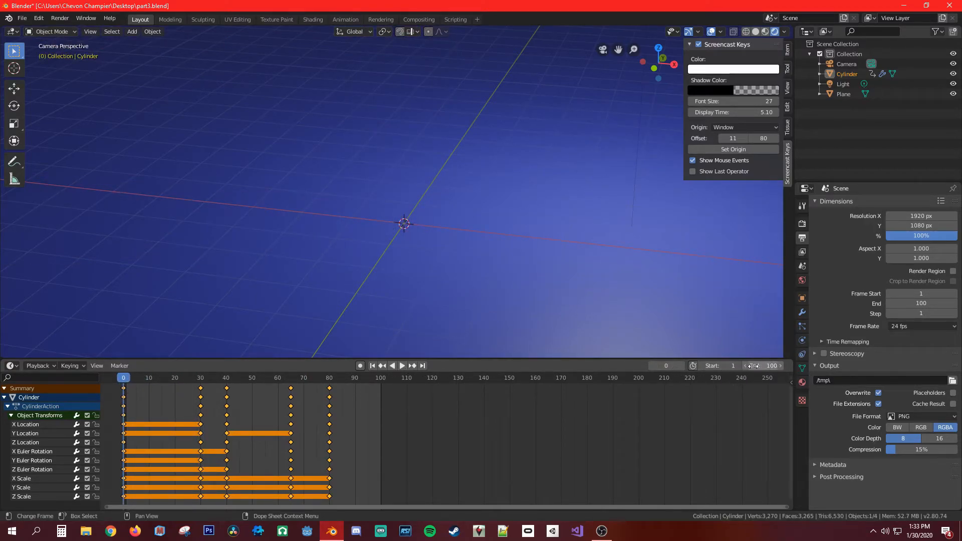
click(402, 366)
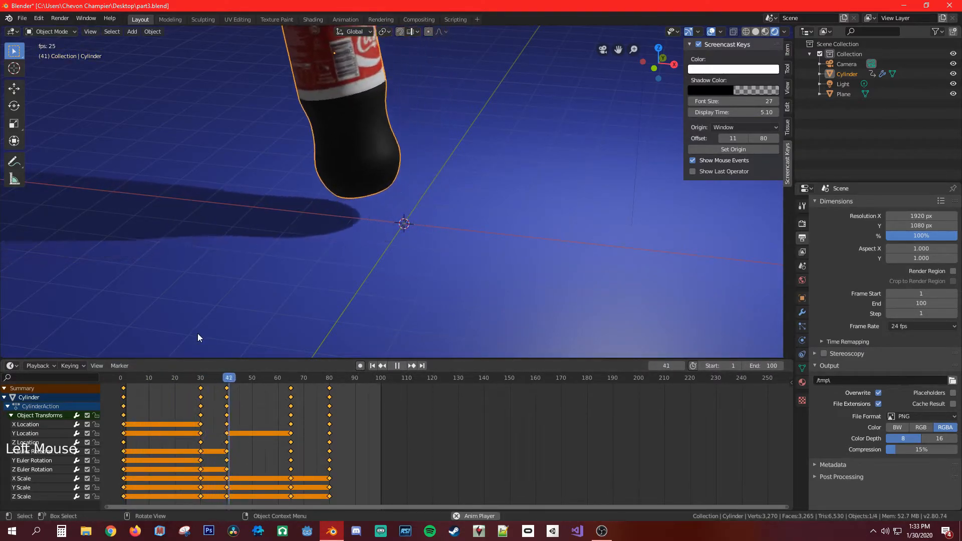
scroll(307, 272, down, 5)
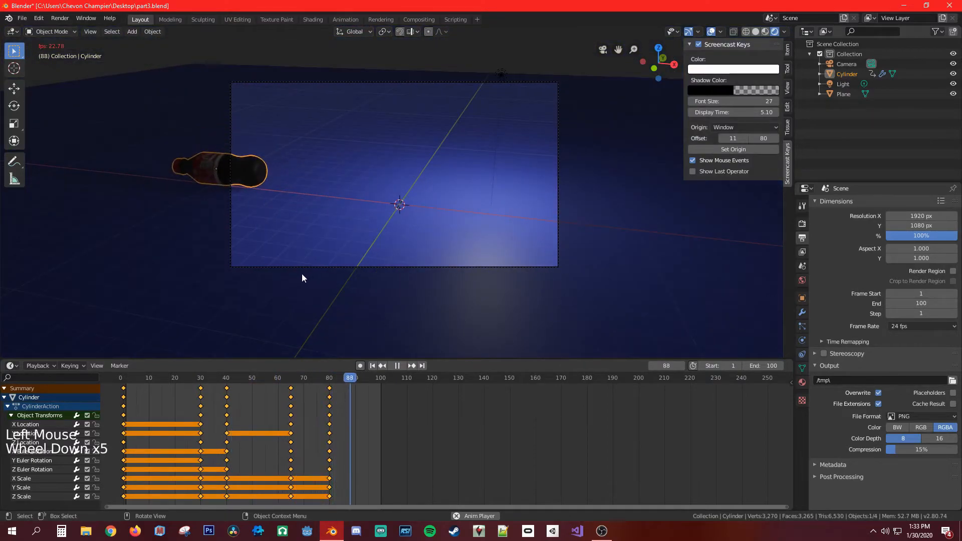
Align the camera to a wider perspective view that contains the bottle's drop and landing, and save the file.
scroll(329, 268, down, 1)
middle_drag(331, 269, 455, 260)
scroll(411, 259, up, 1)
scroll(415, 256, down, 3)
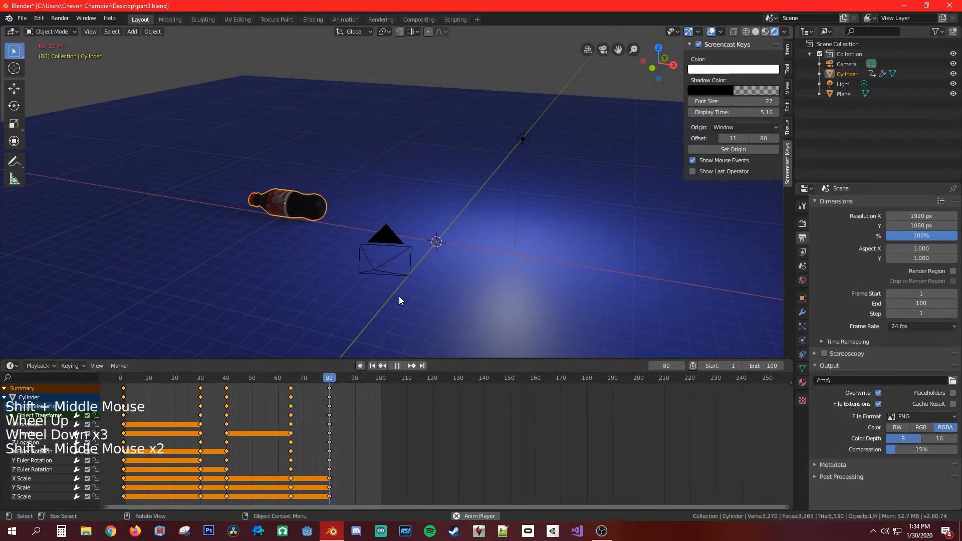
key(ctrl+alt+KP_0)
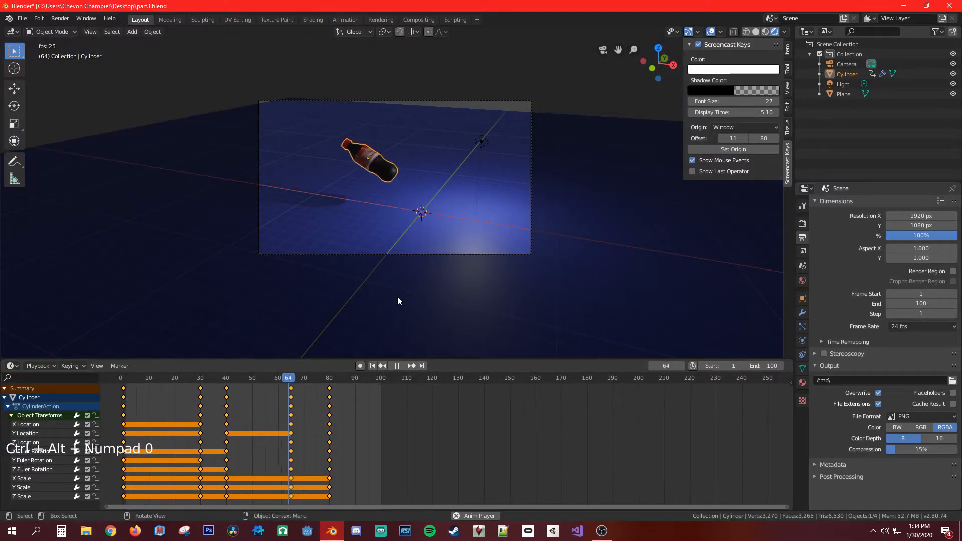
scroll(331, 176, up, 2)
scroll(353, 233, down, 1)
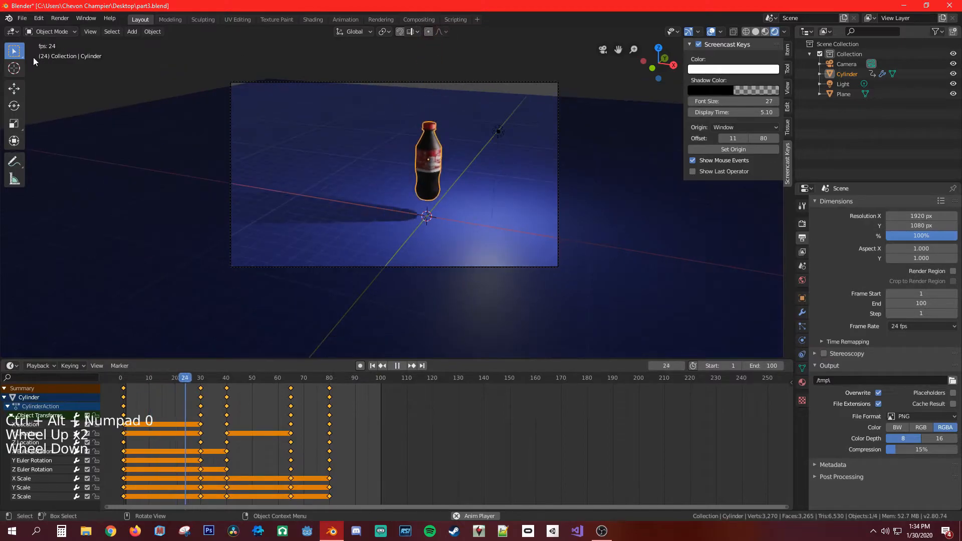
click(22, 18)
click(49, 85)
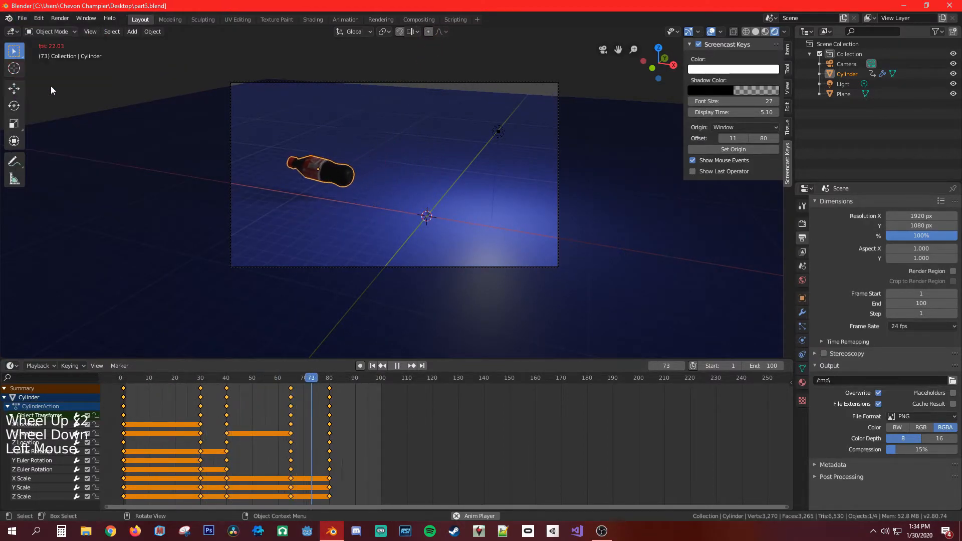
Stop the playback and examine the bottle and camera placement from other perspective angles.
click(398, 366)
scroll(312, 237, up, 2)
middle_drag(312, 233, 399, 257)
scroll(411, 230, down, 5)
scroll(431, 231, up, 1)
shift+scroll(454, 231, up, 1)
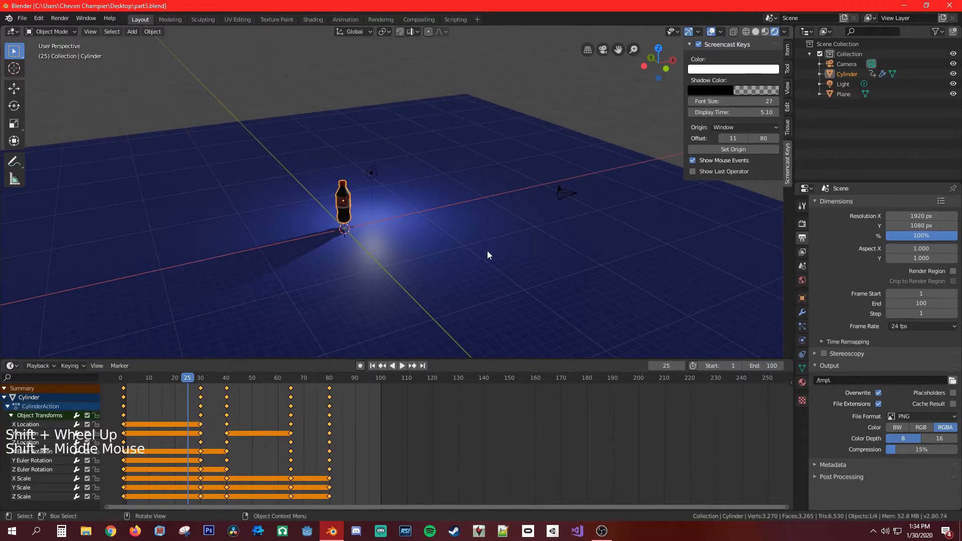
scroll(345, 263, up, 3)
middle_drag(345, 263, 378, 272)
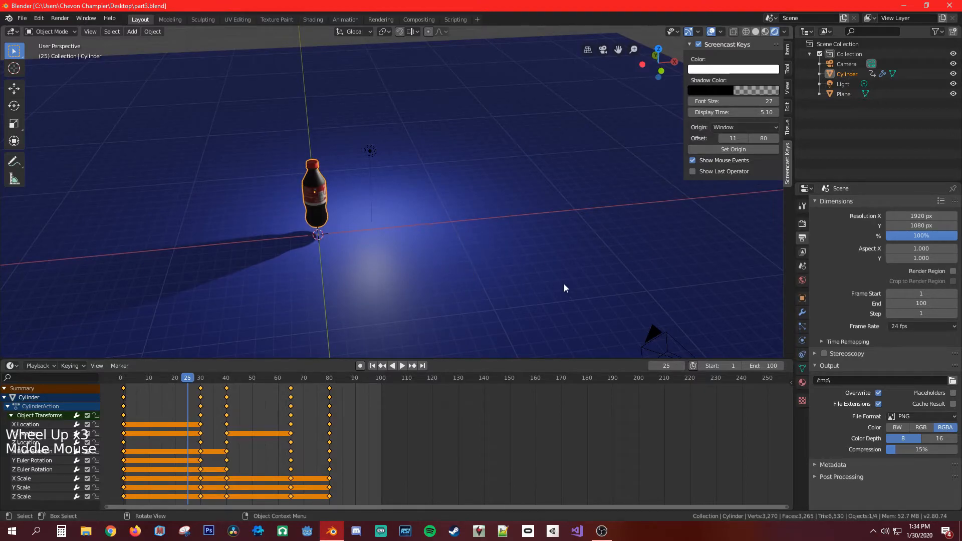
Set the scene's render output folder to the Desktop.
click(803, 237)
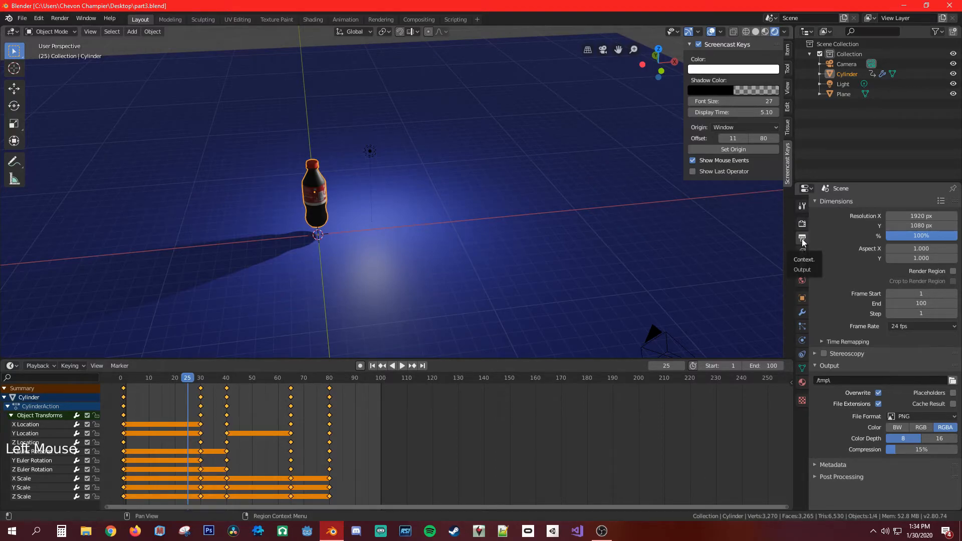
click(802, 206)
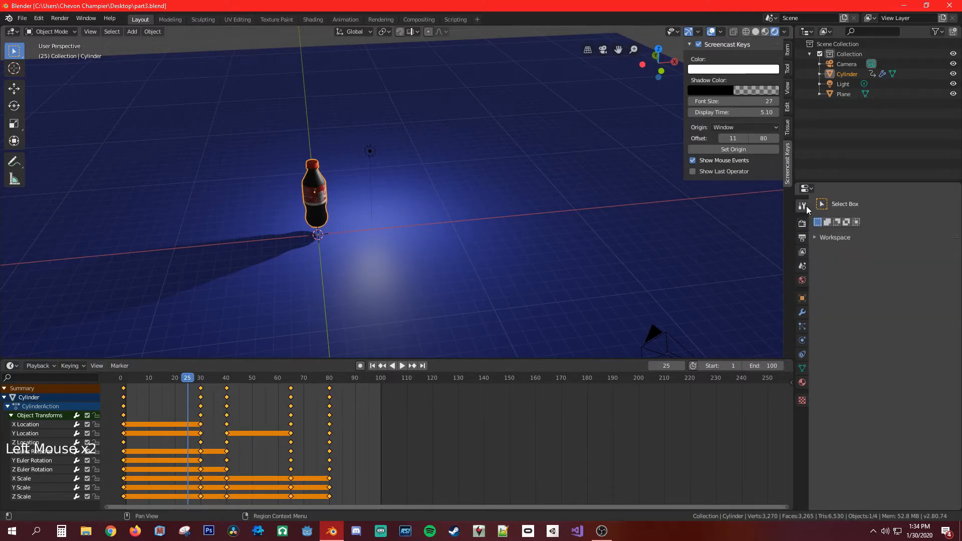
double_click(802, 237)
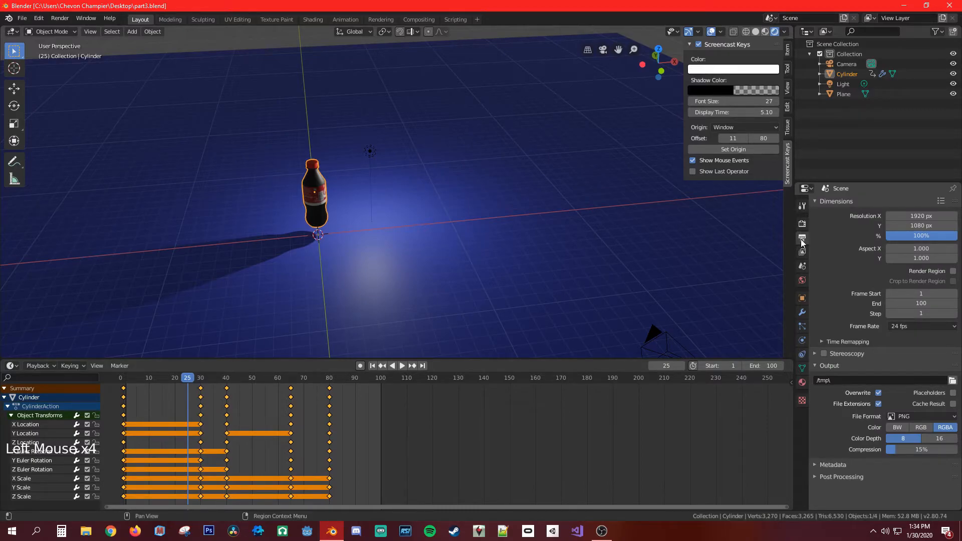
scroll(887, 416, up, 2)
scroll(885, 416, down, 4)
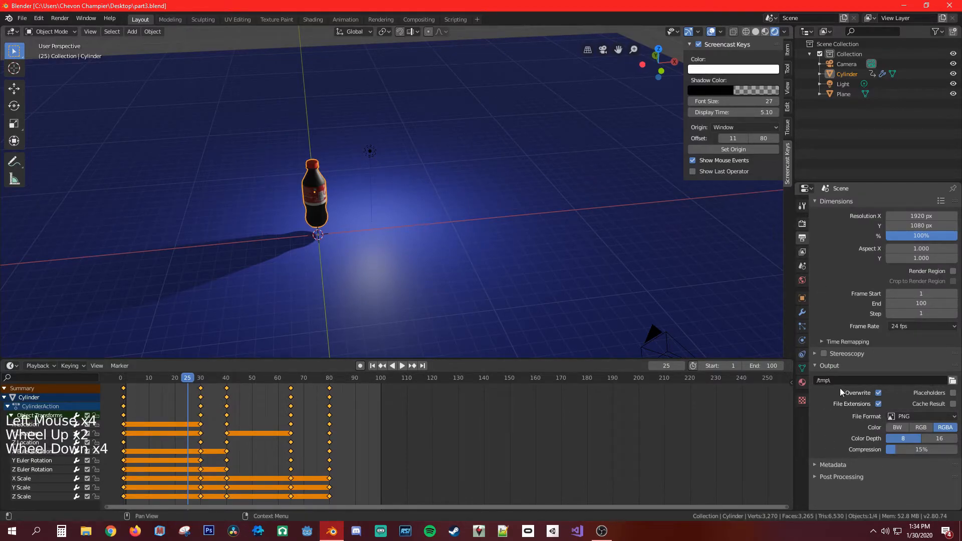
click(953, 381)
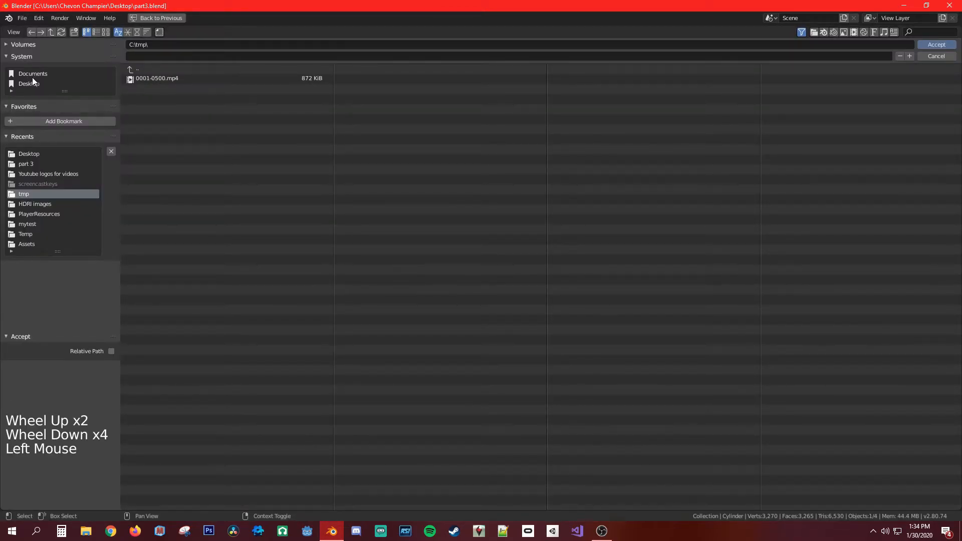
click(29, 154)
click(932, 44)
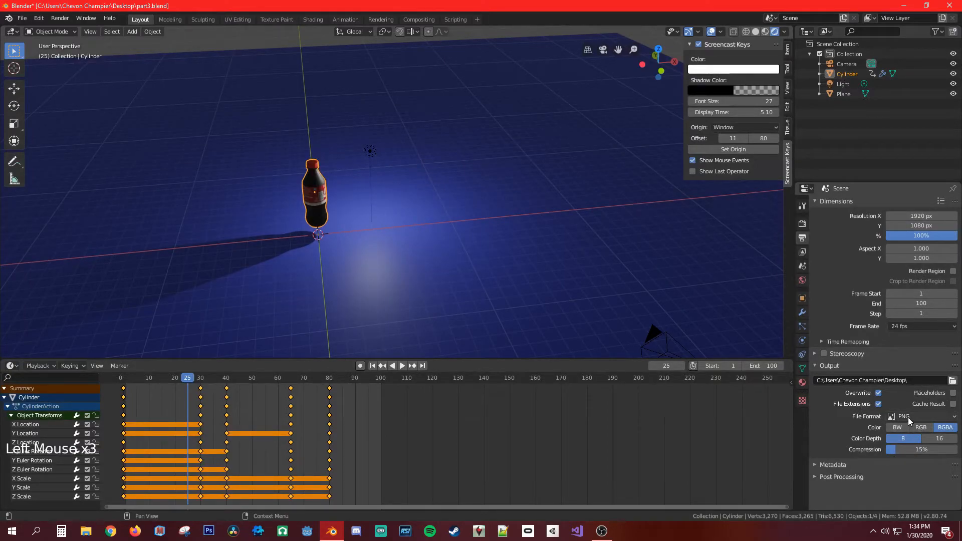
Keep the output format as PNG with color depth 8 and set its compression to 10%.
click(870, 398)
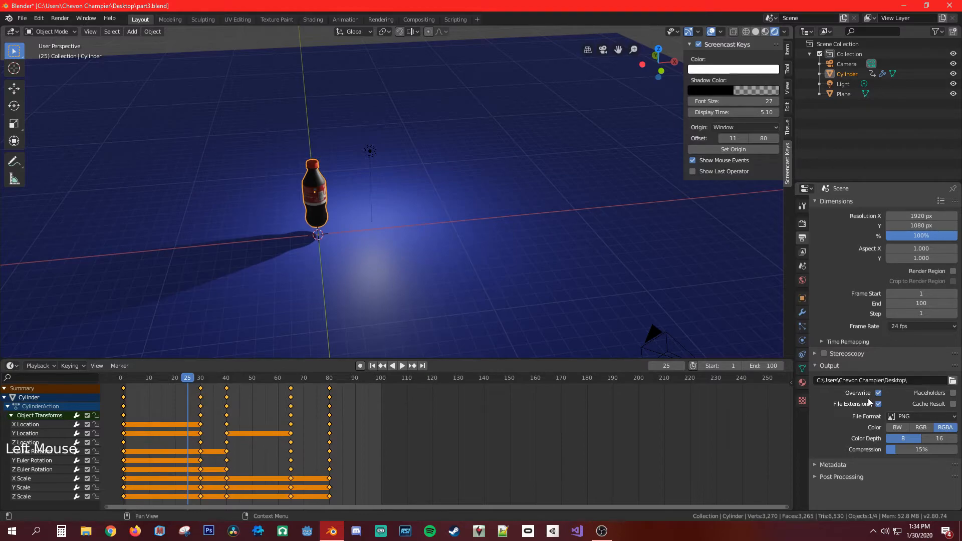
click(921, 418)
click(904, 441)
drag(895, 448, 893, 448)
Render a still image of frame 25 through the camera.
click(60, 19)
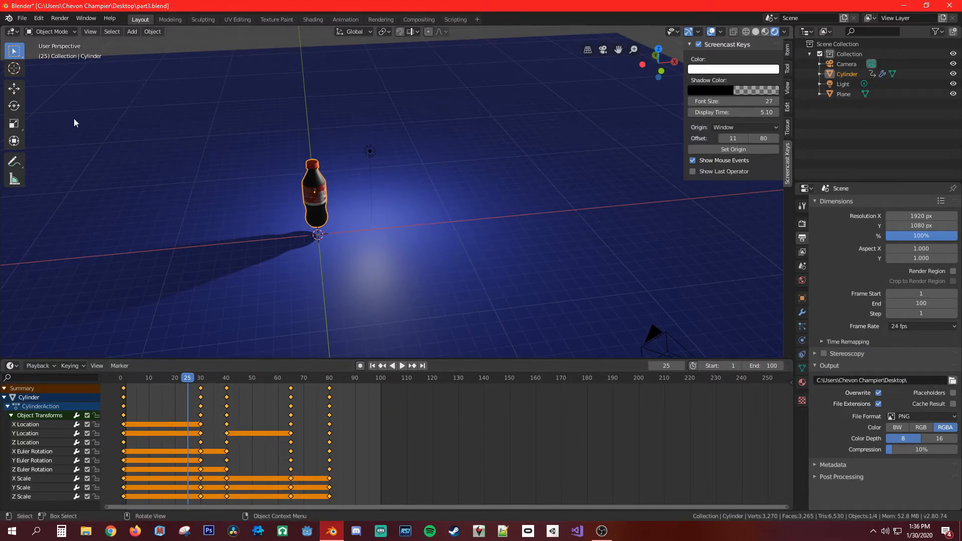
click(50, 19)
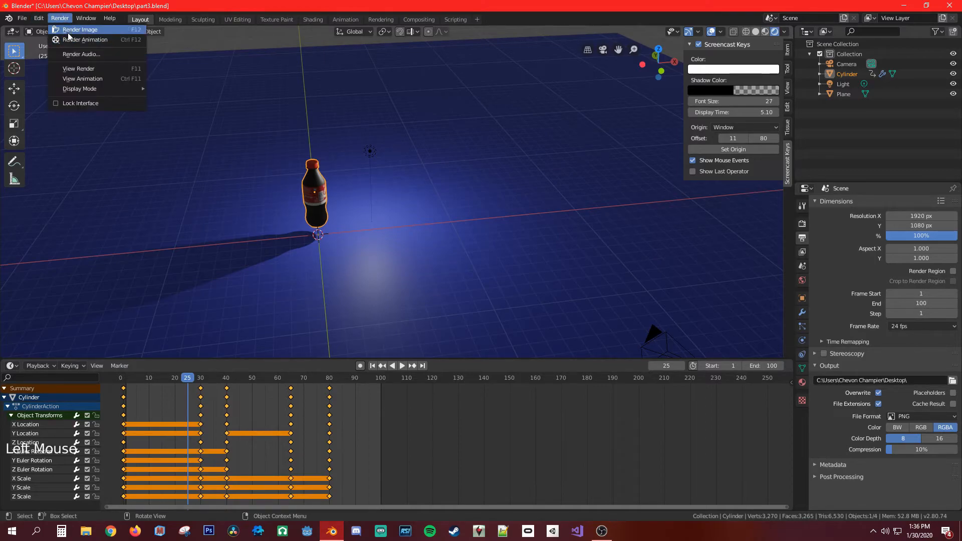
click(73, 28)
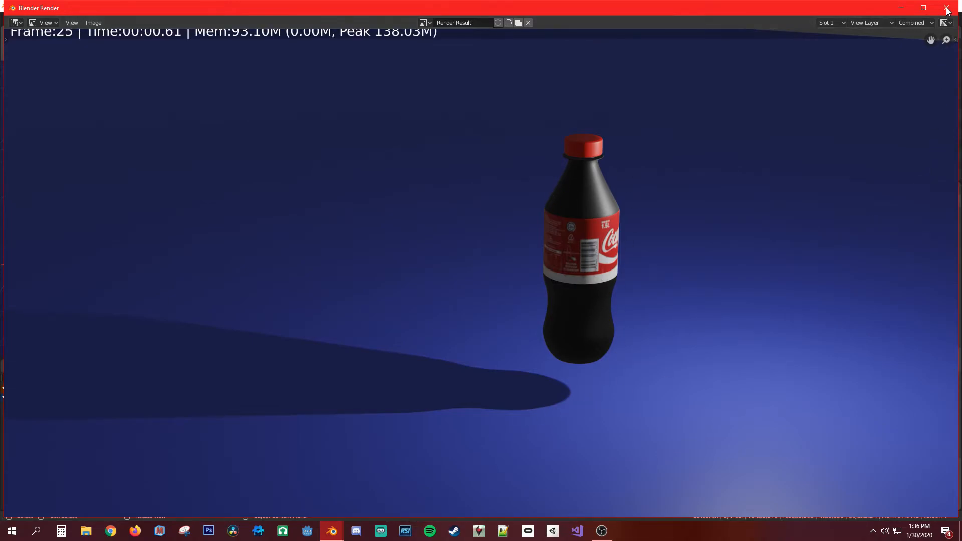
click(417, 24)
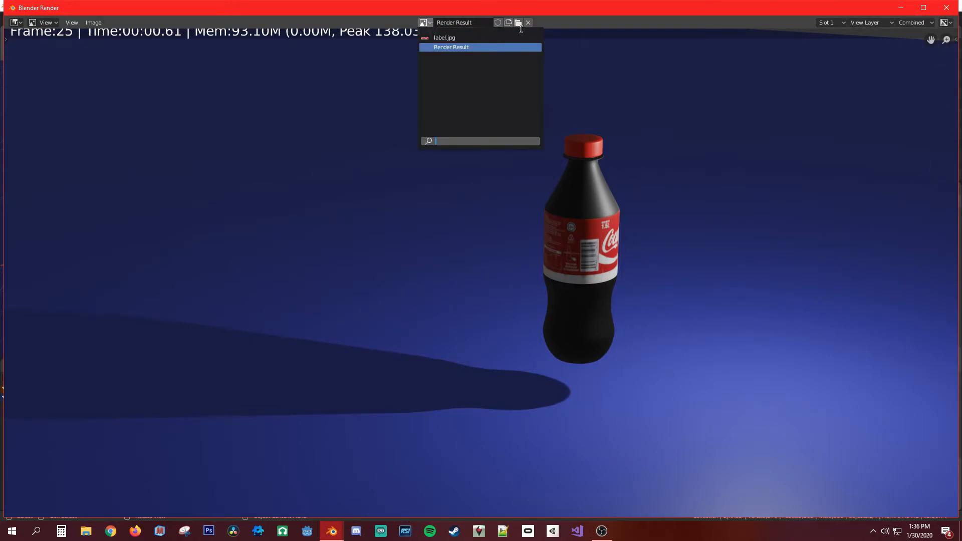
click(520, 23)
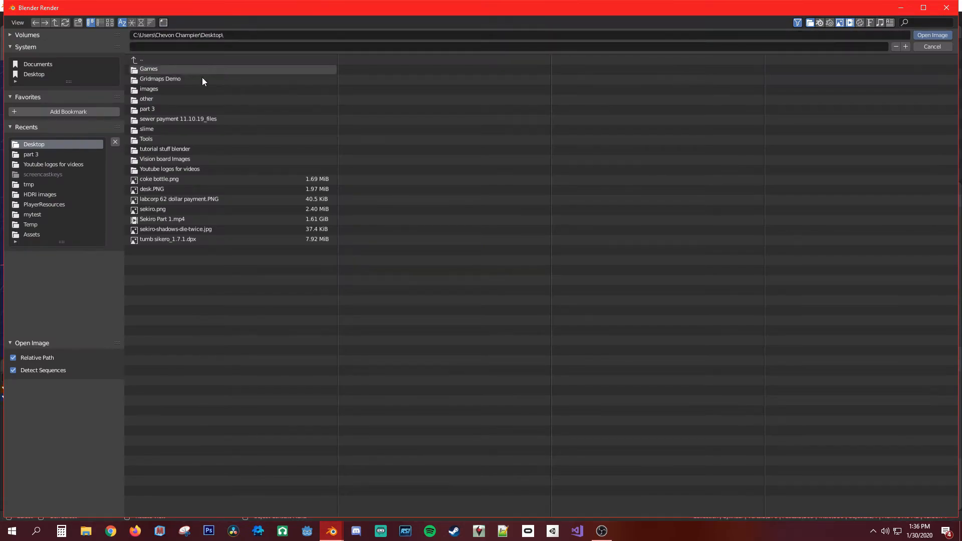
click(943, 47)
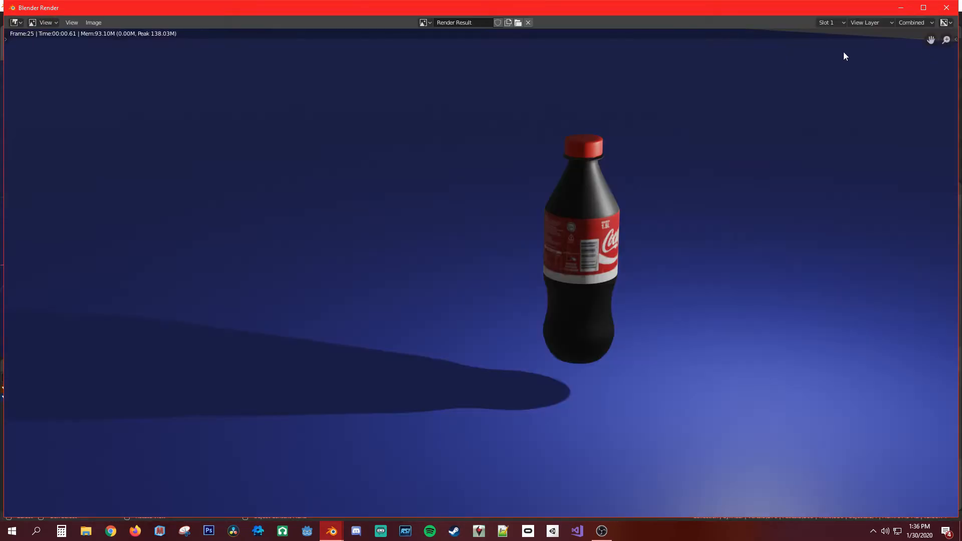
Begin saving the rendered image as a PNG on the Desktop, cancel the save, and close the render window.
click(87, 23)
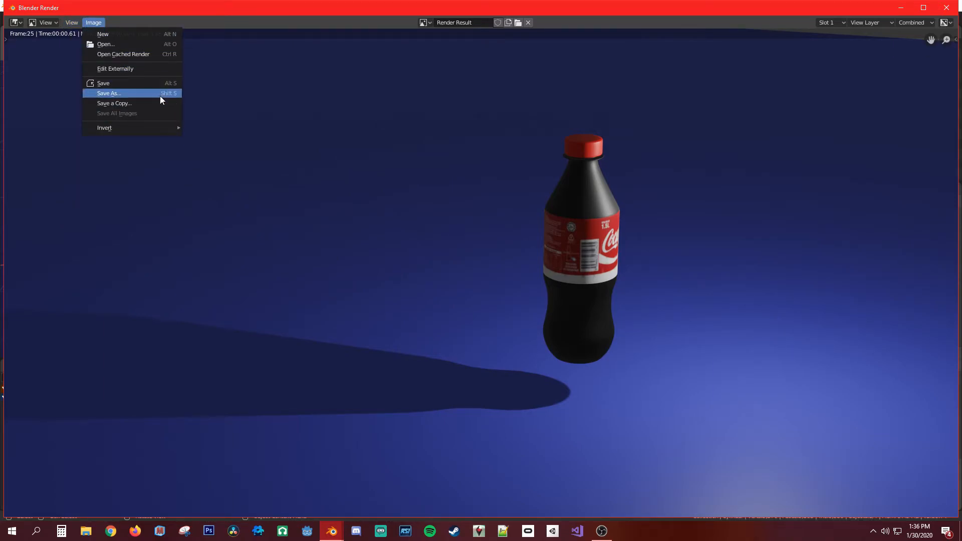
click(162, 93)
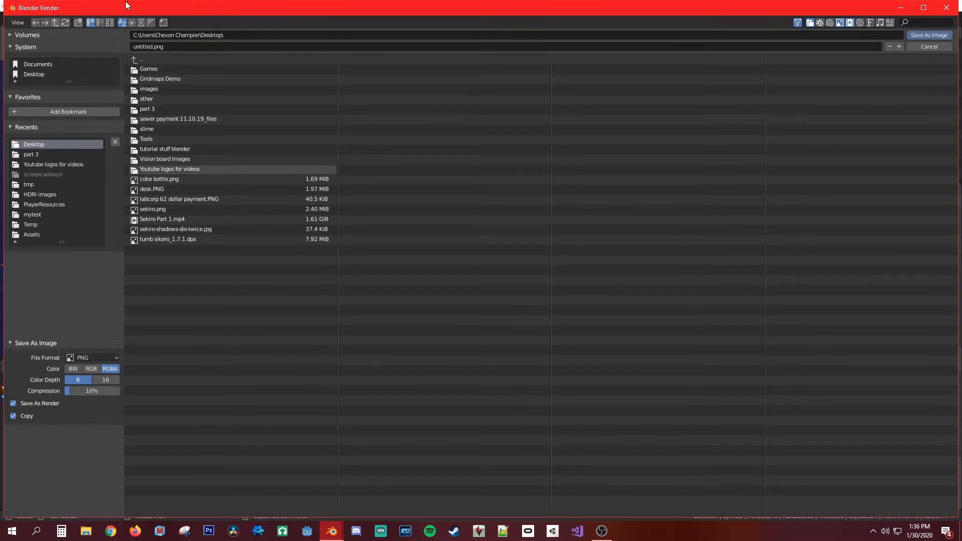
click(135, 48)
click(141, 47)
drag(153, 45, 108, 42)
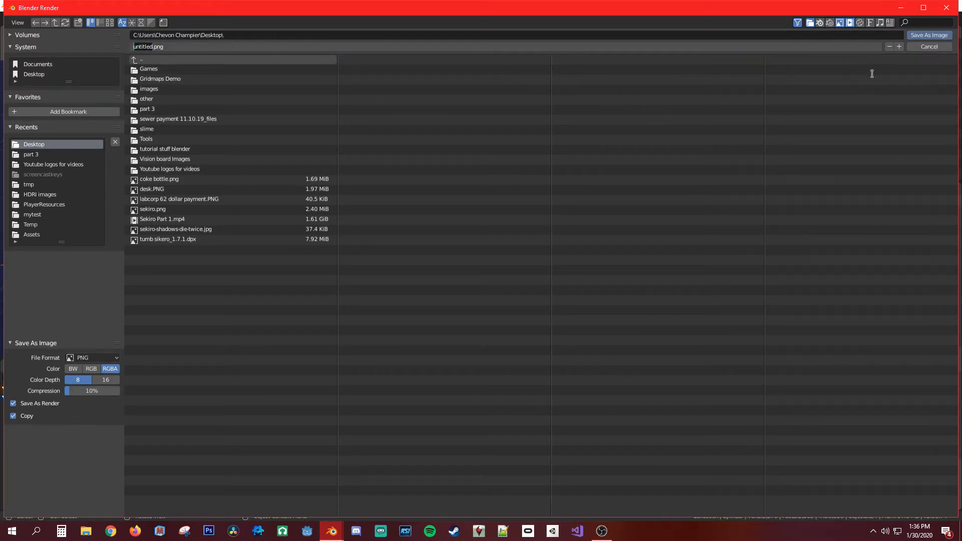
click(943, 48)
click(943, 49)
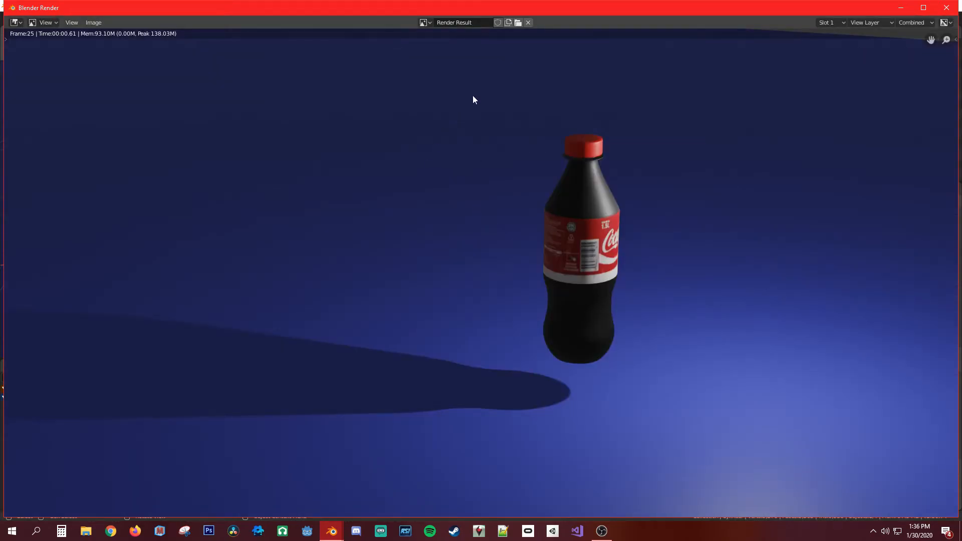
click(951, 13)
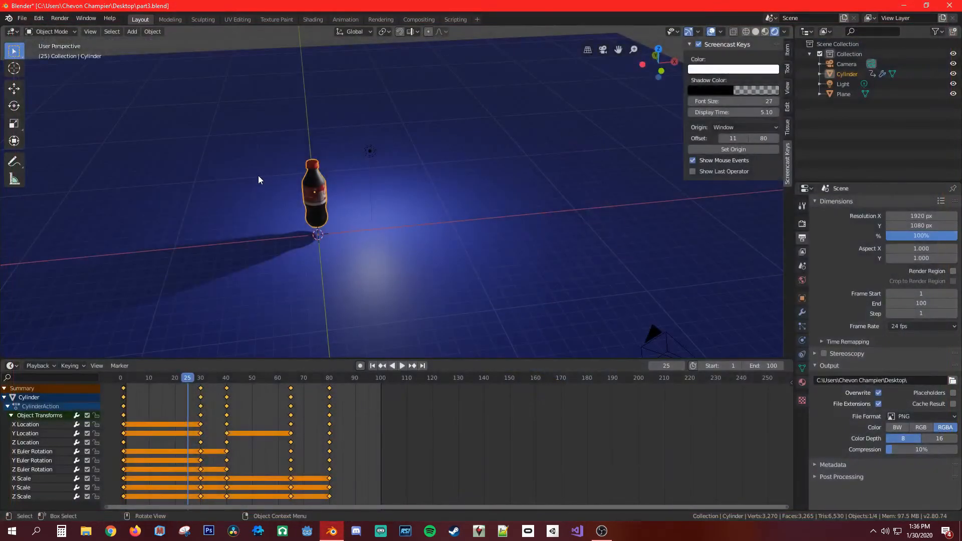
Render a still image of frame 30 through the camera, then close the render window.
mouse_move(186, 380)
mouse_down()
mouse_move(172, 380)
mouse_move(213, 382)
mouse_move(201, 384)
mouse_up()
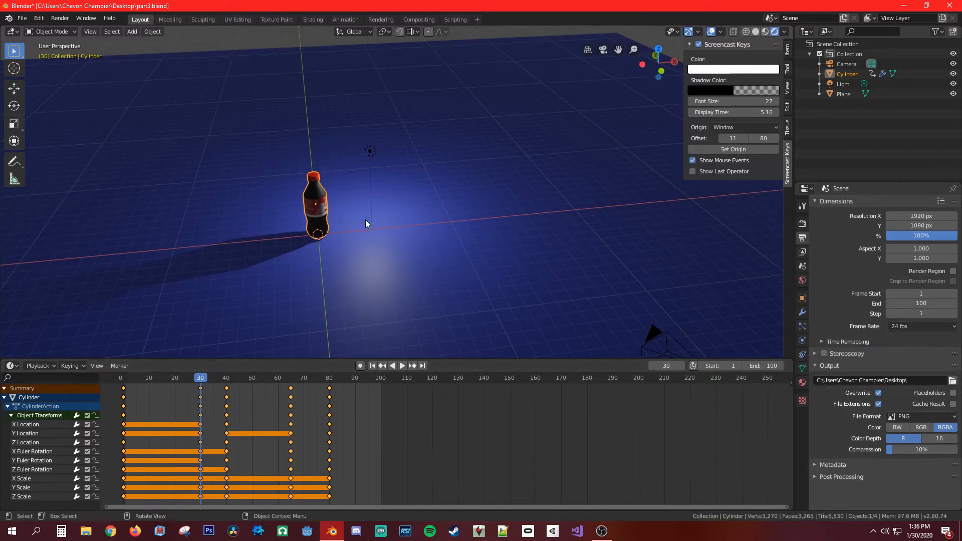
drag(203, 380, 200, 384)
click(57, 18)
click(71, 33)
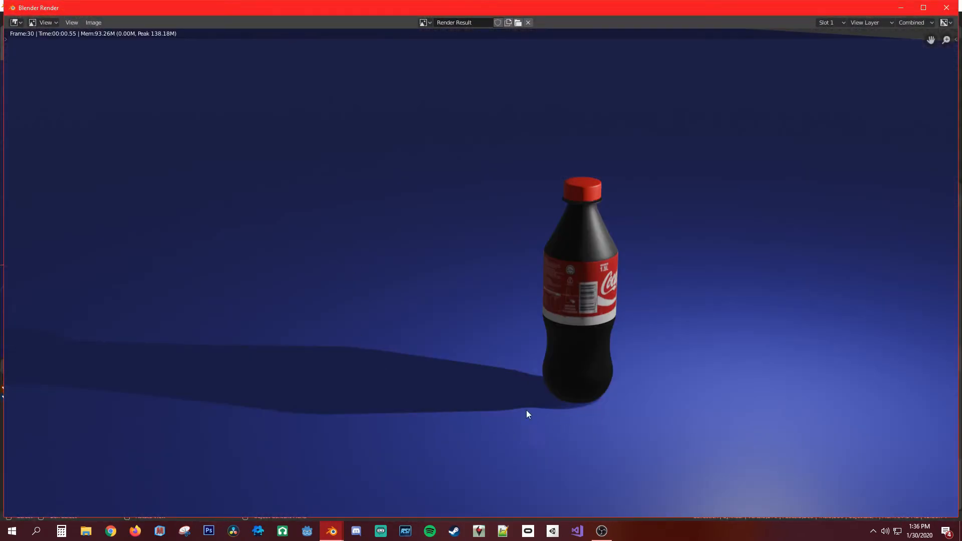
click(947, 8)
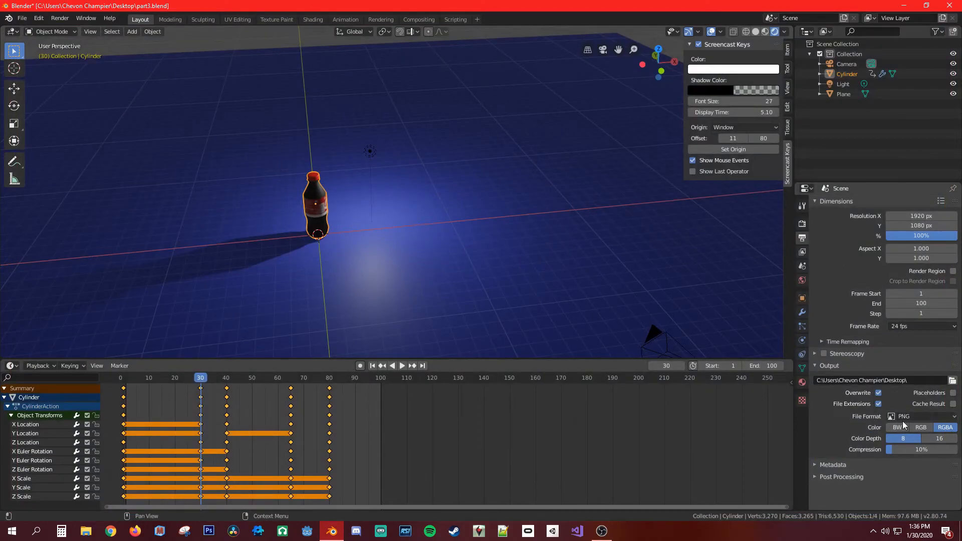
Set the render output file format to FFmpeg video.
click(904, 416)
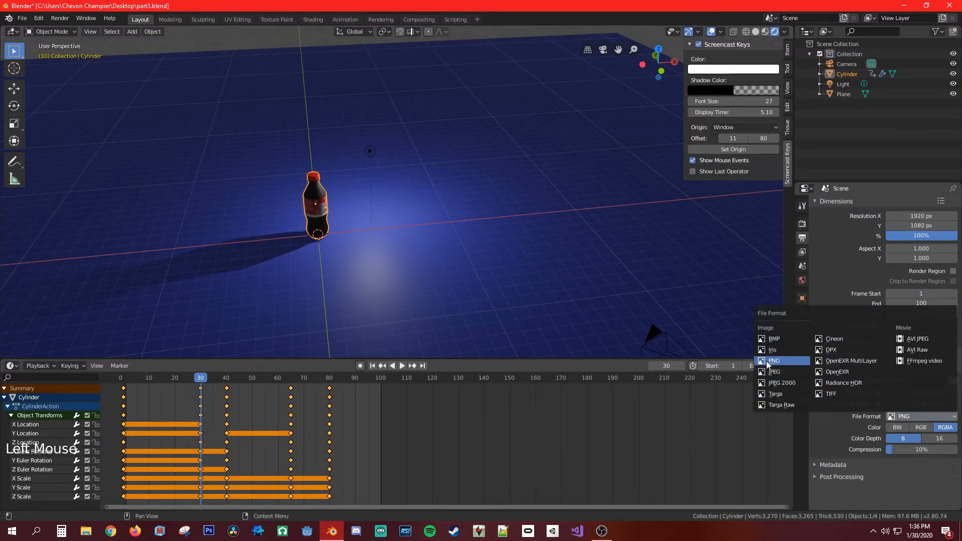
click(912, 418)
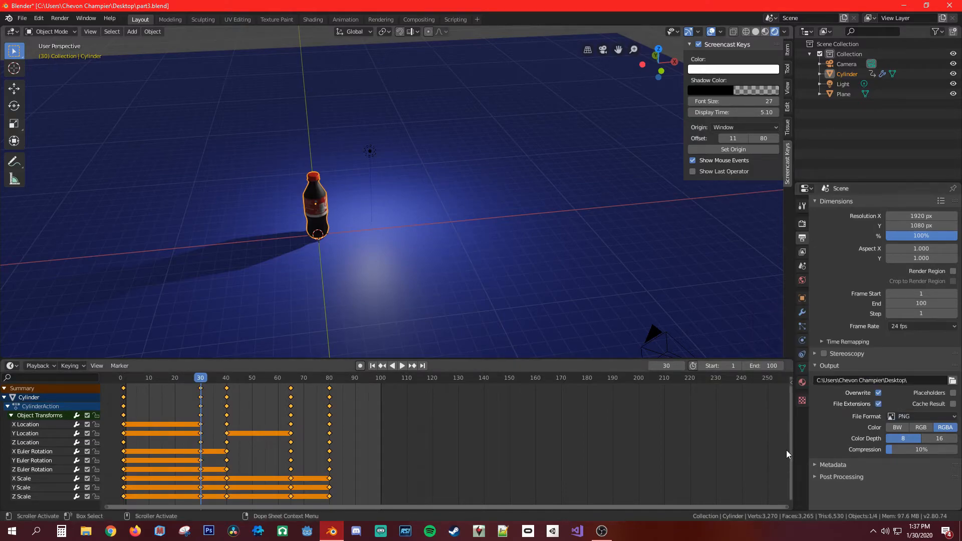
click(939, 423)
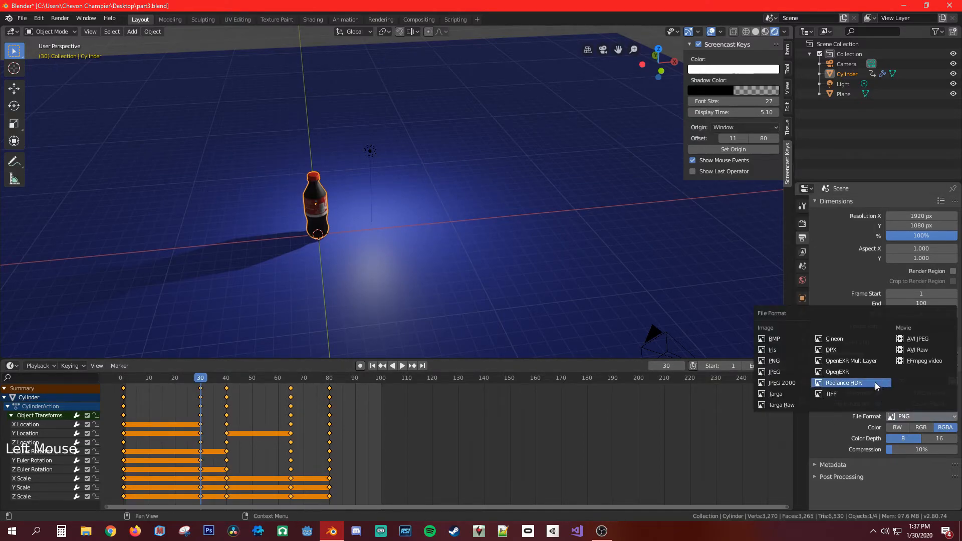
click(934, 361)
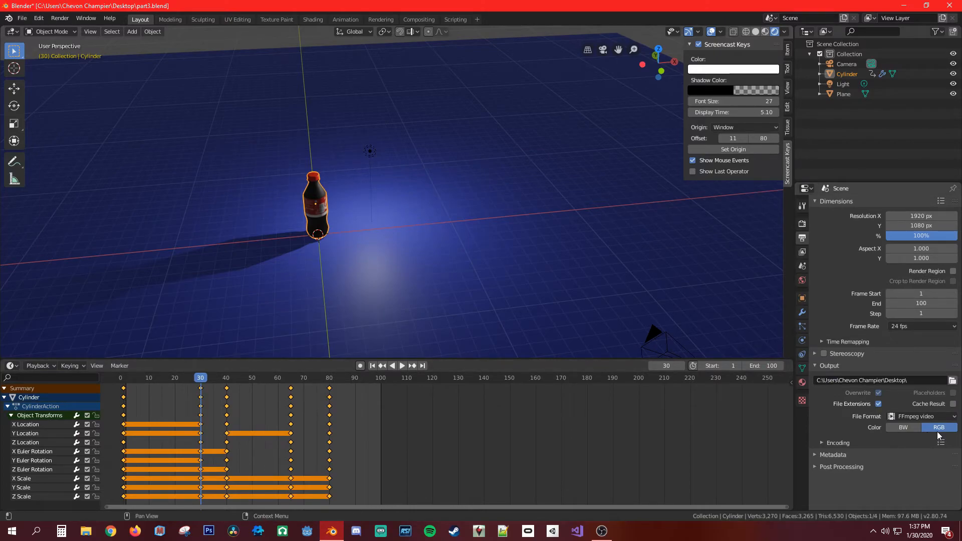
Return the timeline to frame 0, render the full animation to the output folder, and close the render window.
click(61, 19)
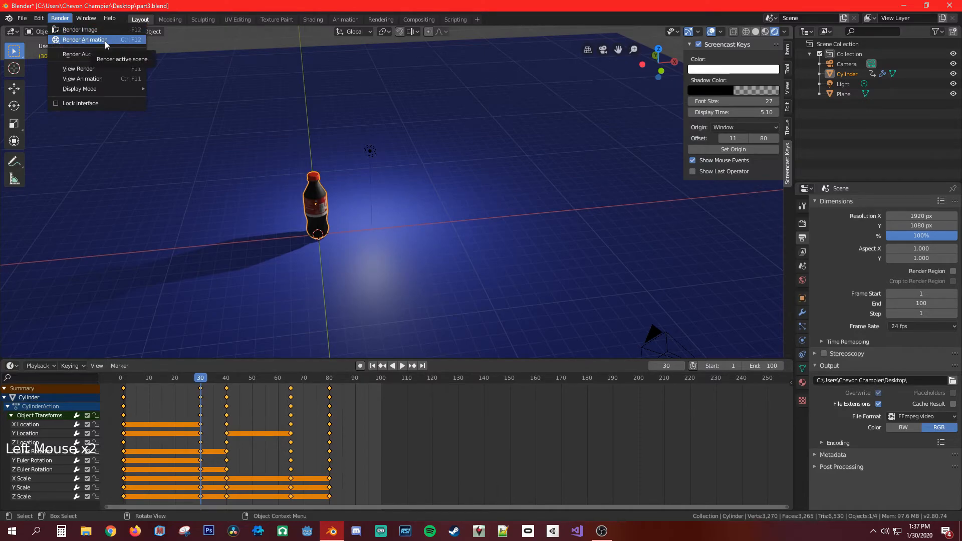
drag(203, 380, 123, 380)
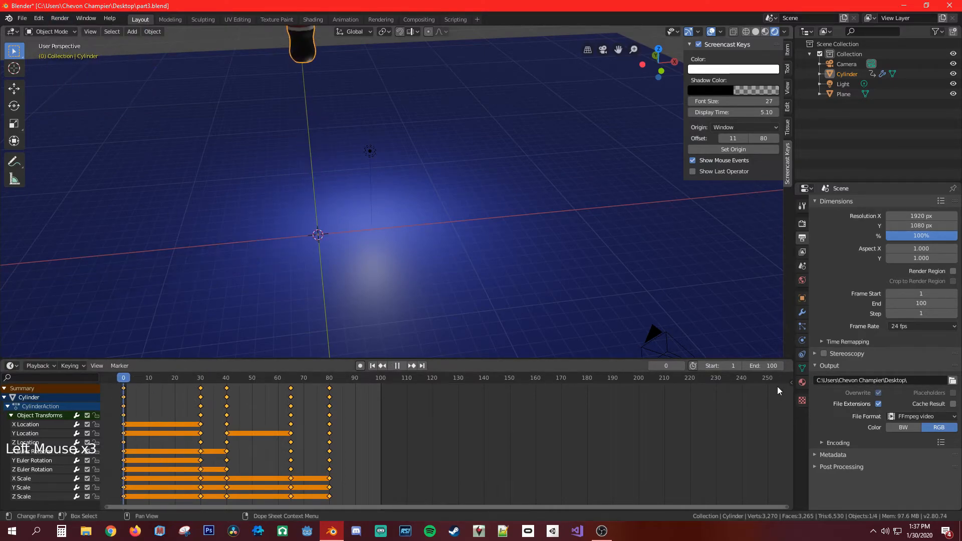
click(53, 22)
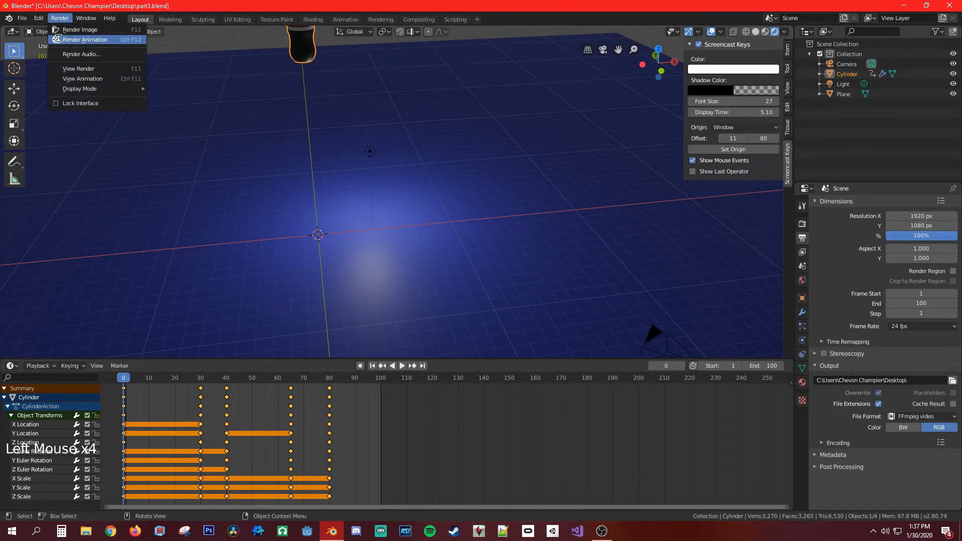
click(75, 30)
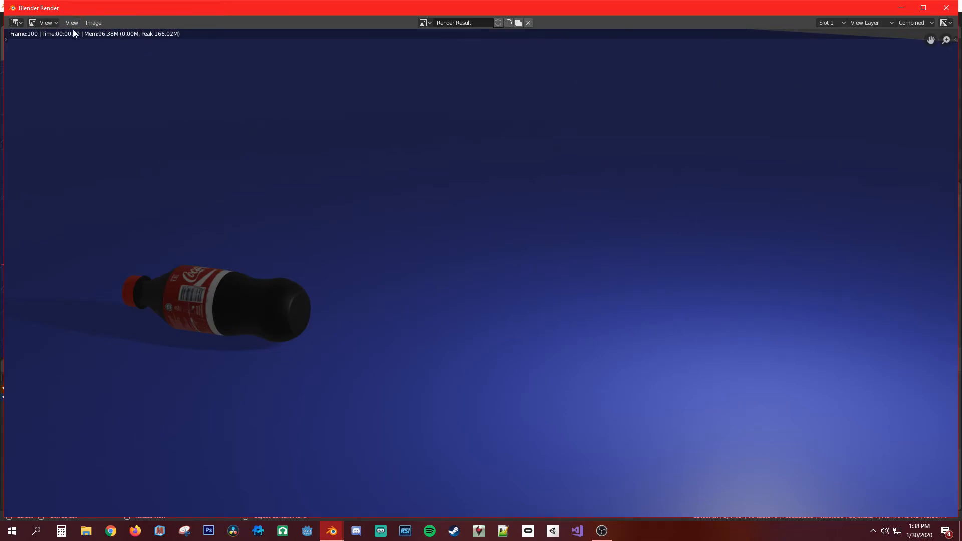
click(95, 23)
drag(643, 10, 652, 96)
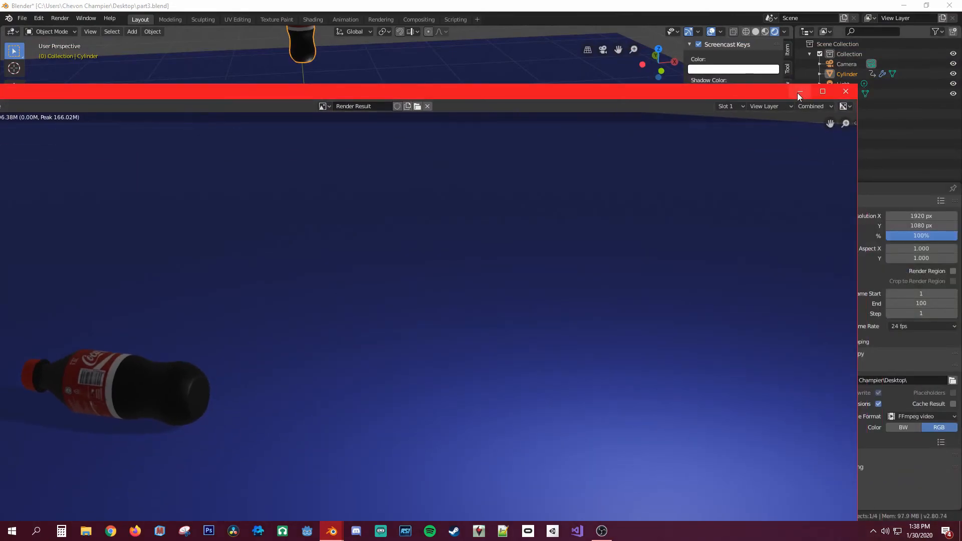
click(844, 95)
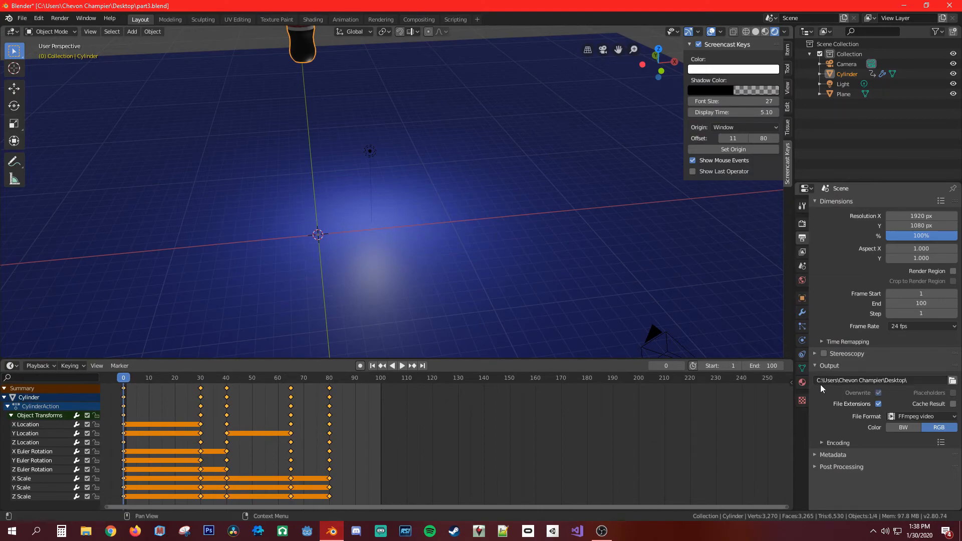
Play the rendered 0001-0100.mkv from the desktop in VLC media player, declining the player update, and close the player.
click(904, 5)
double_click(97, 186)
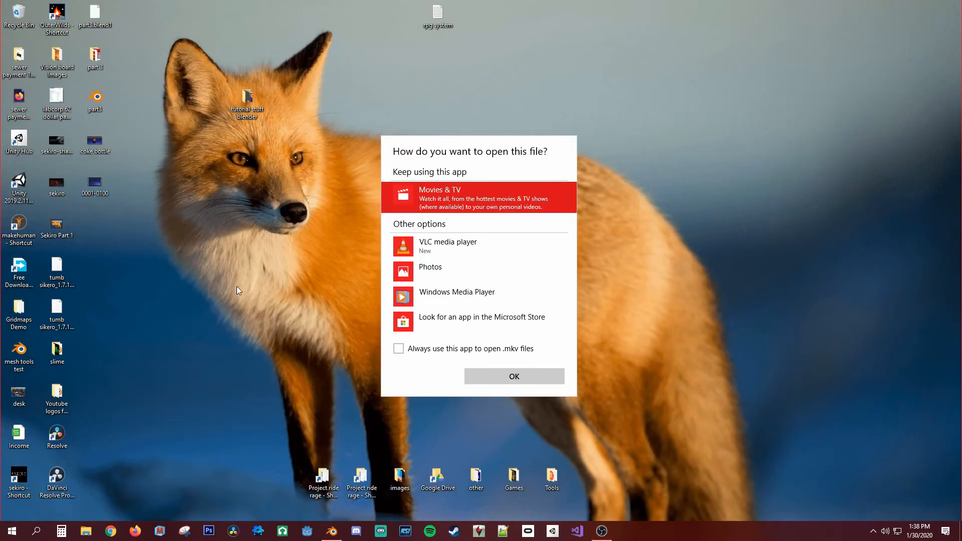
click(98, 194)
right_click(87, 195)
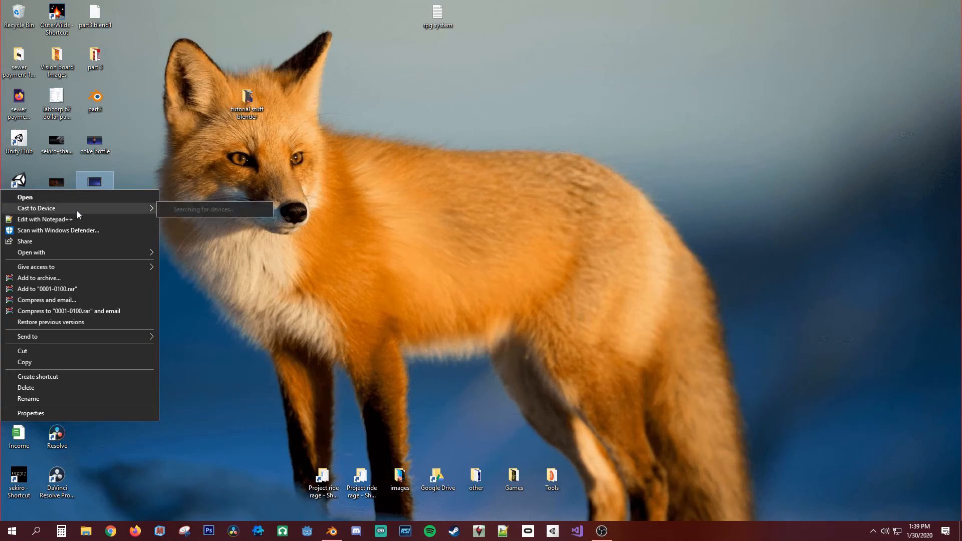
click(86, 198)
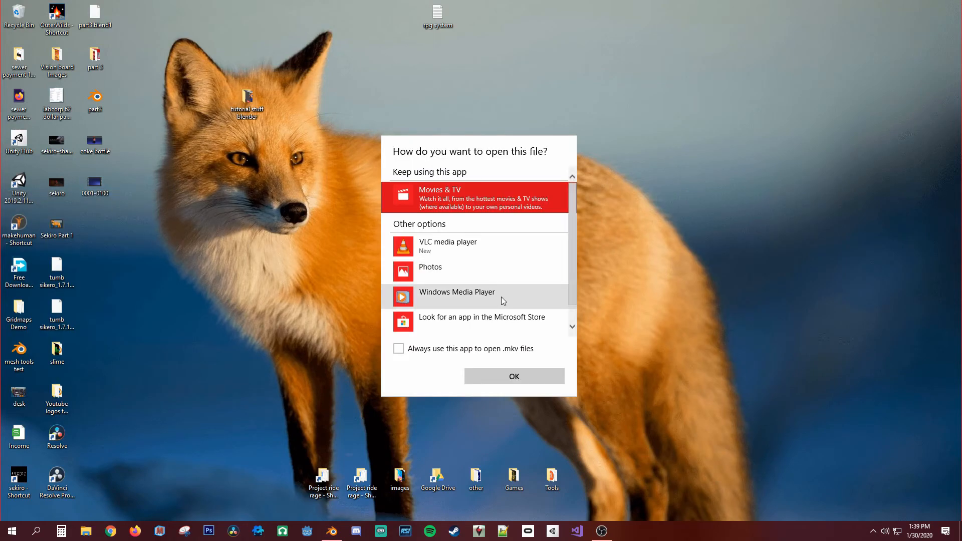
click(453, 242)
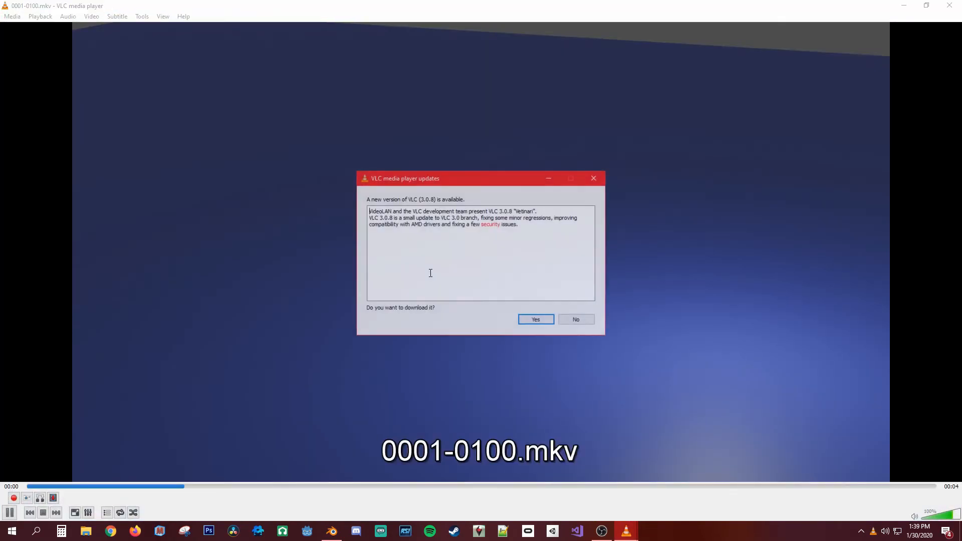
click(583, 321)
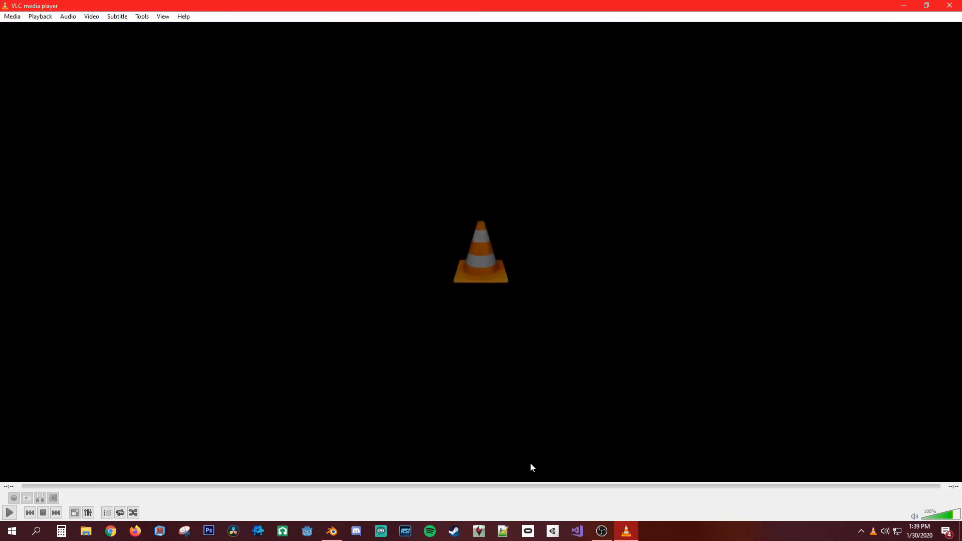
click(956, 6)
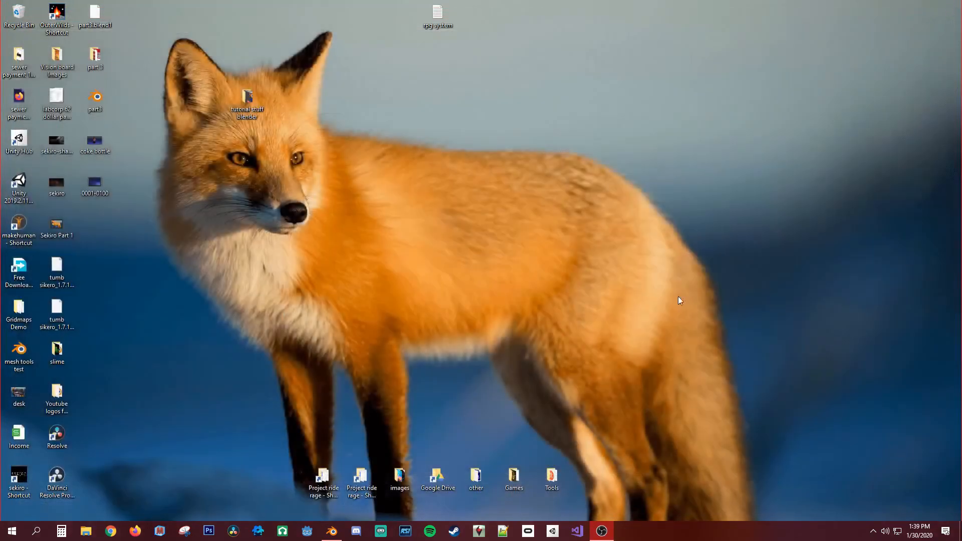
Switch back to Blender and set the output file format to AVI JPEG.
click(332, 531)
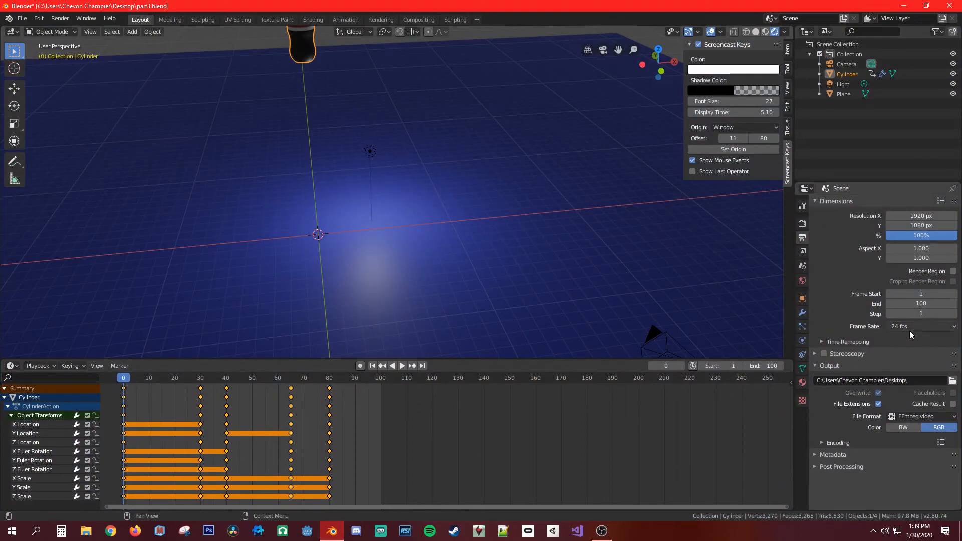
click(919, 417)
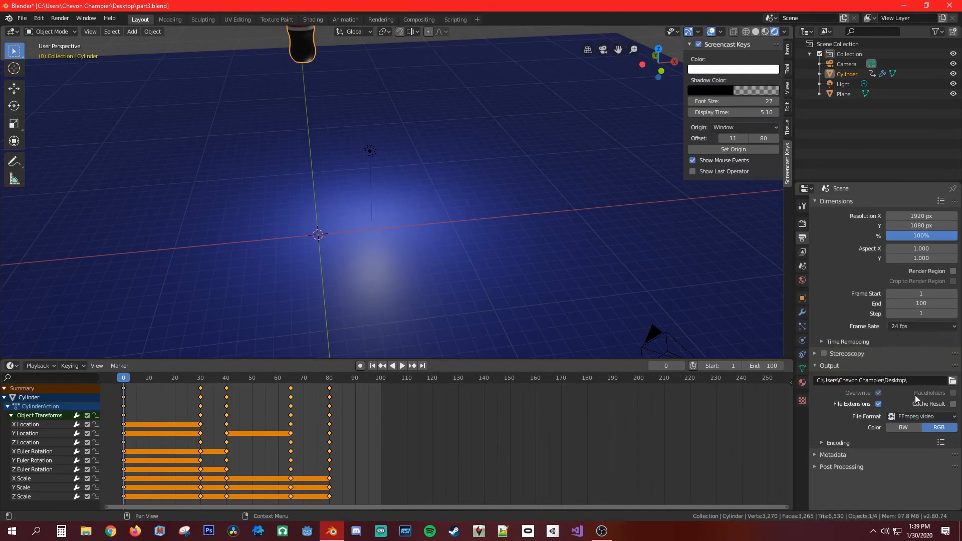
click(913, 418)
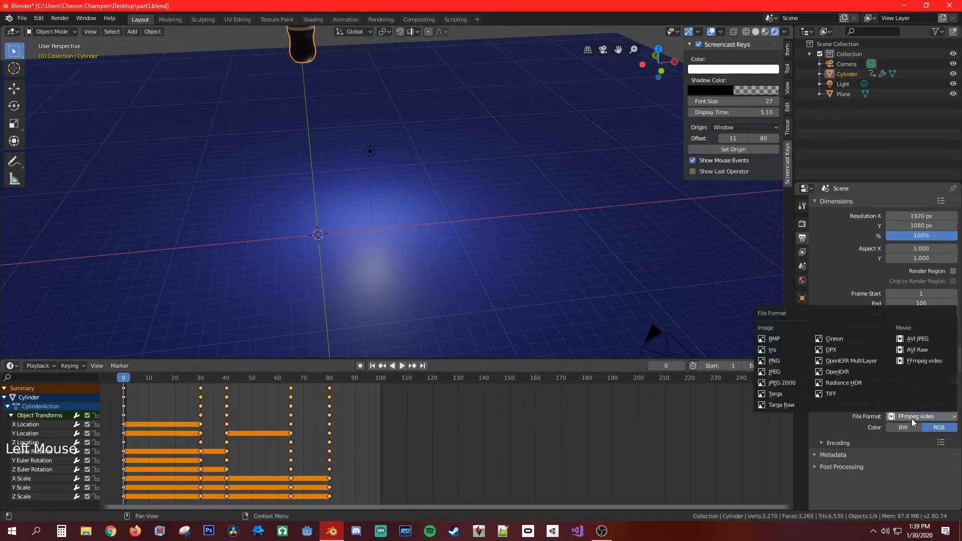
click(918, 339)
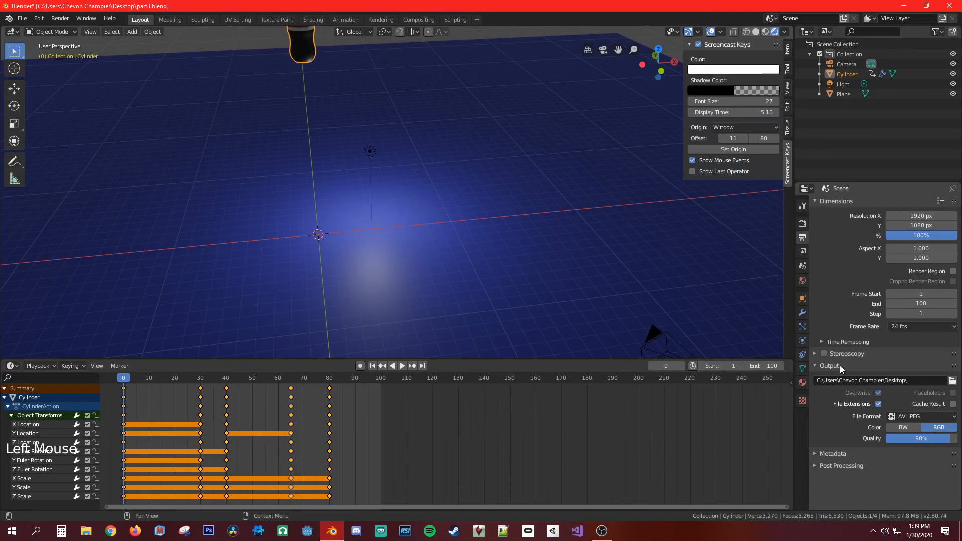
Examine the frame rate options and the resolution settings in the scene's output dimensions.
scroll(877, 327, up, 2)
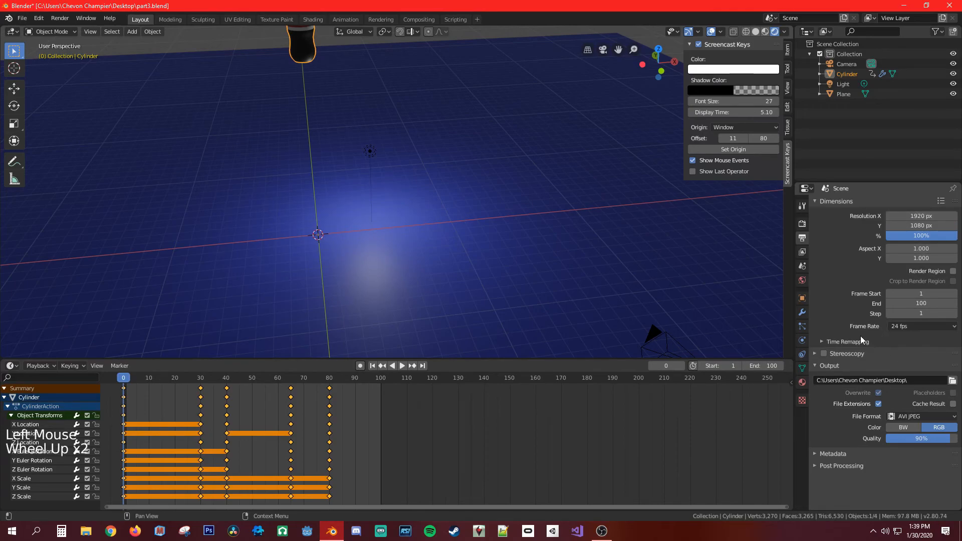
click(907, 328)
click(935, 327)
click(936, 326)
click(907, 327)
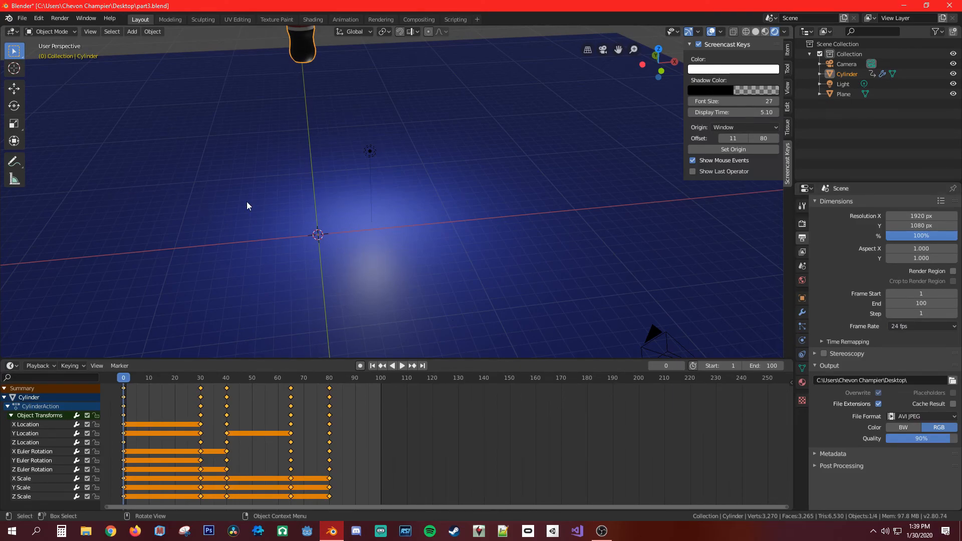
scroll(917, 266, up, 5)
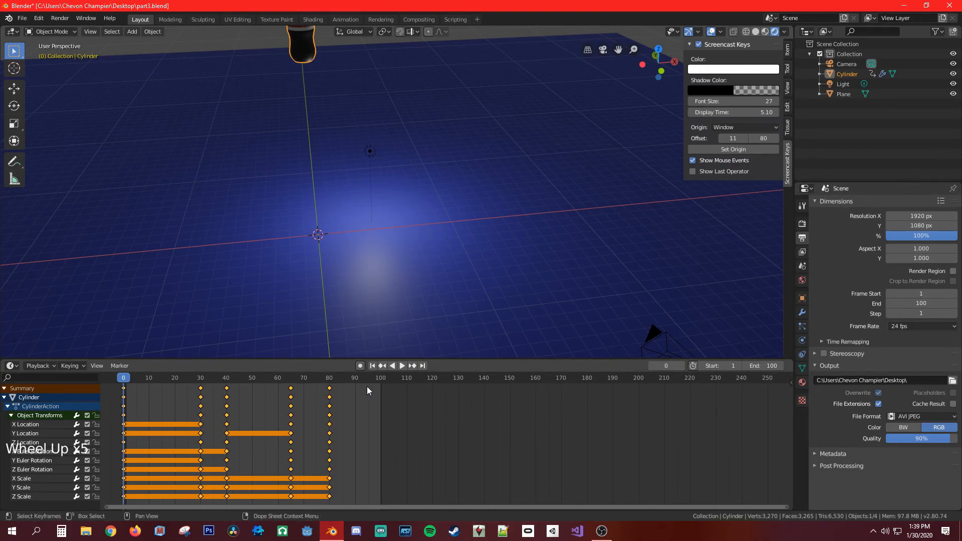
scroll(908, 253, up, 4)
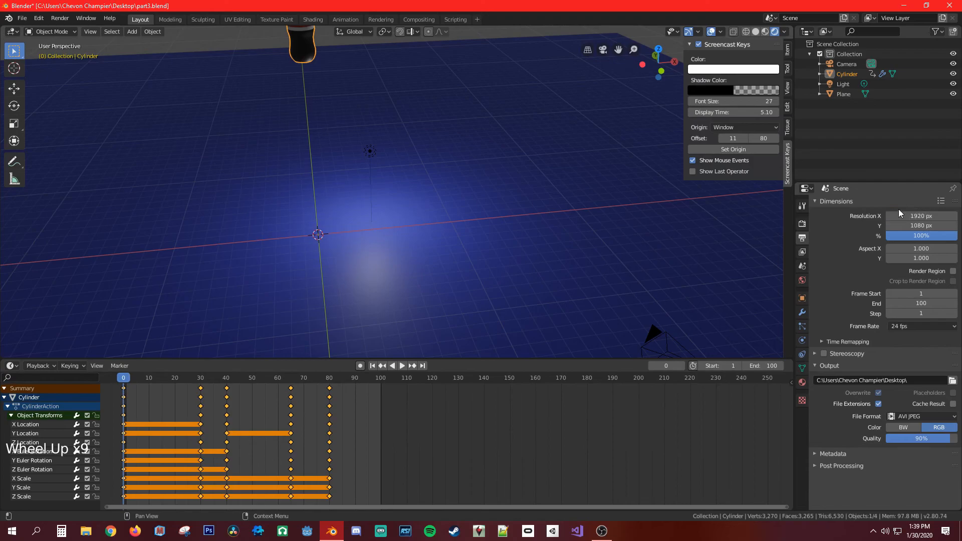
click(917, 240)
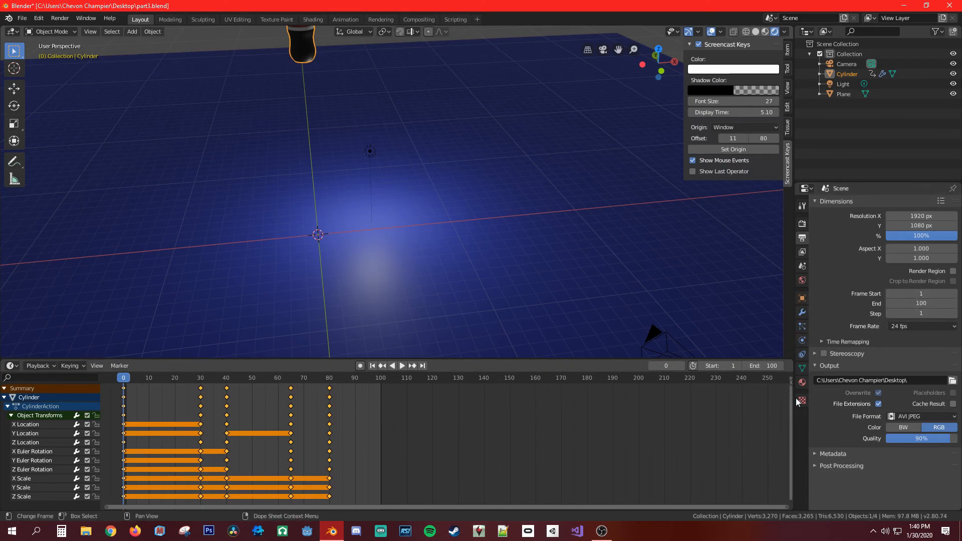
scroll(862, 364, up, 4)
scroll(863, 365, down, 6)
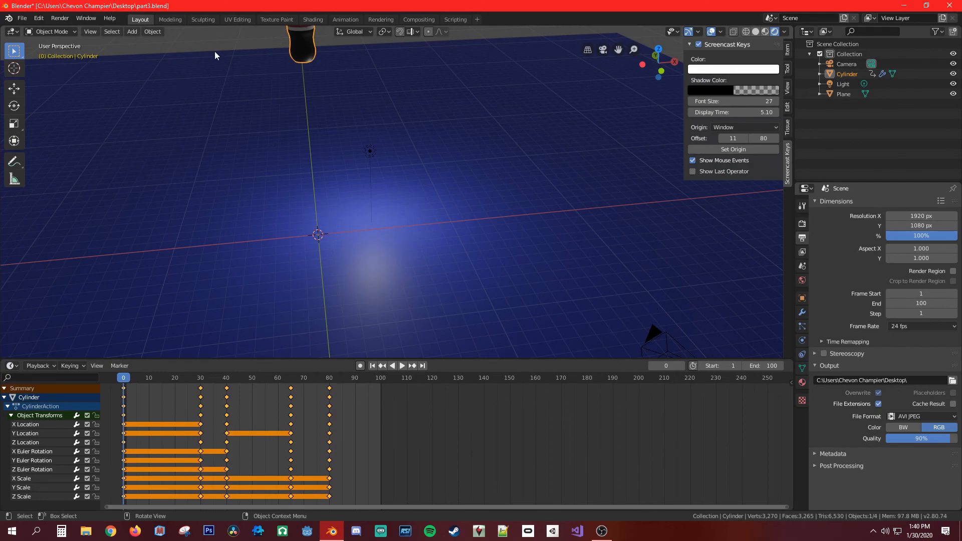
Save the project to its existing file, part3.blend.
click(22, 18)
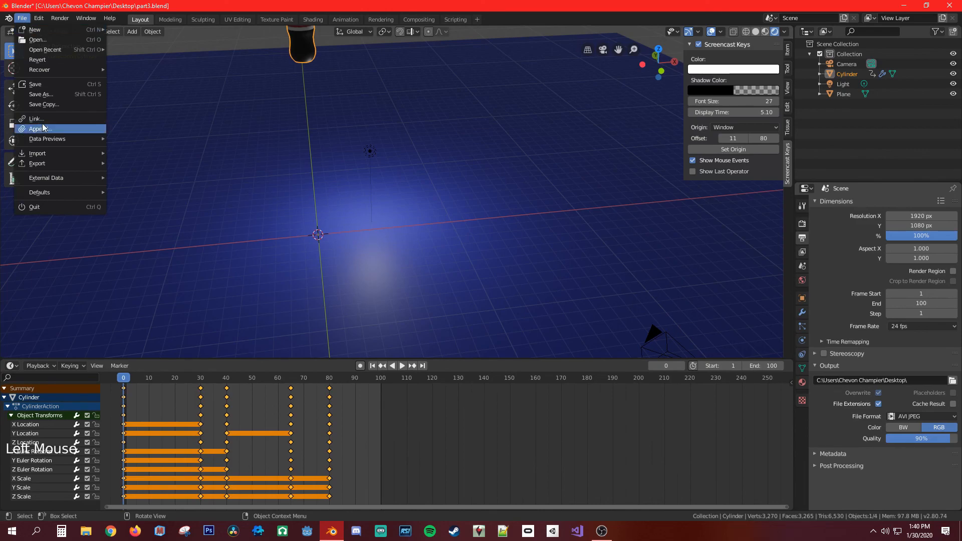
click(55, 88)
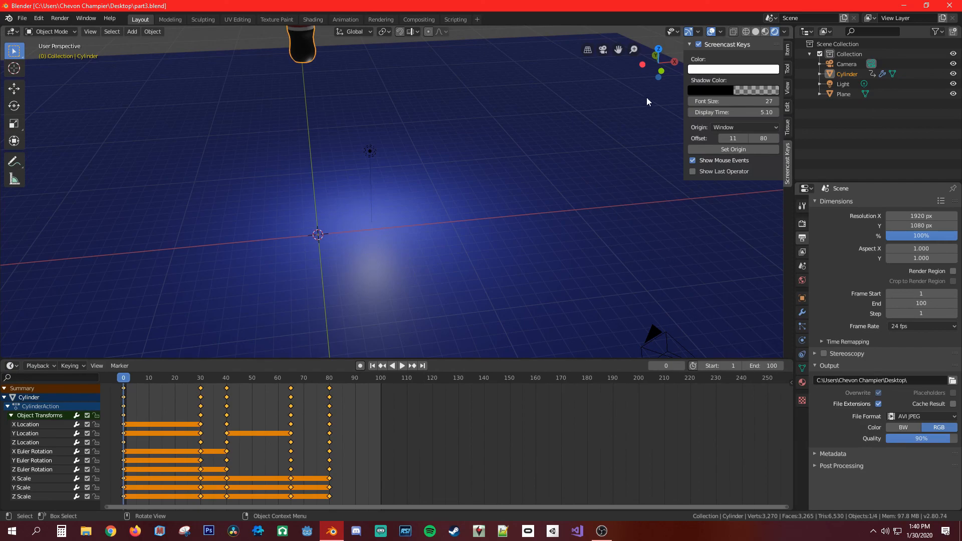
drag(658, 65, 597, 55)
drag(658, 65, 503, 284)
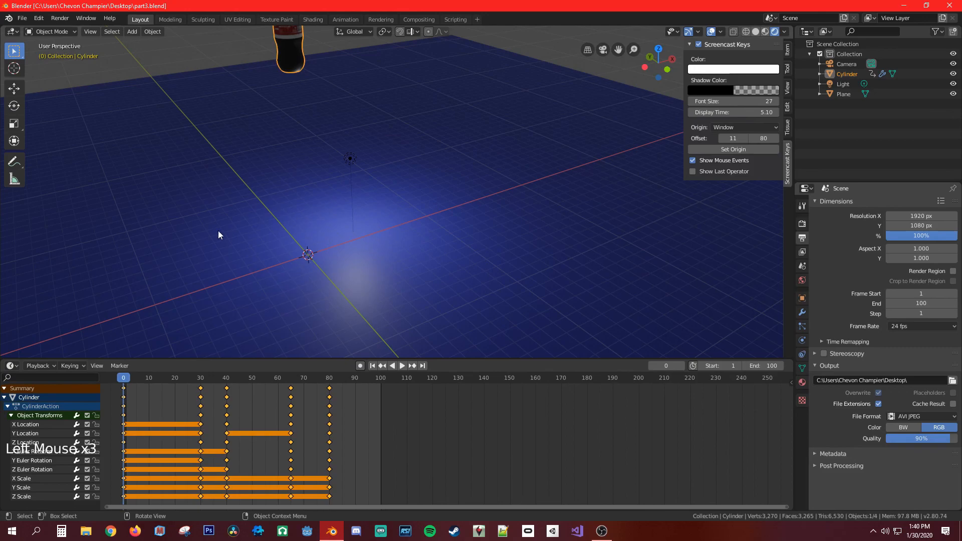